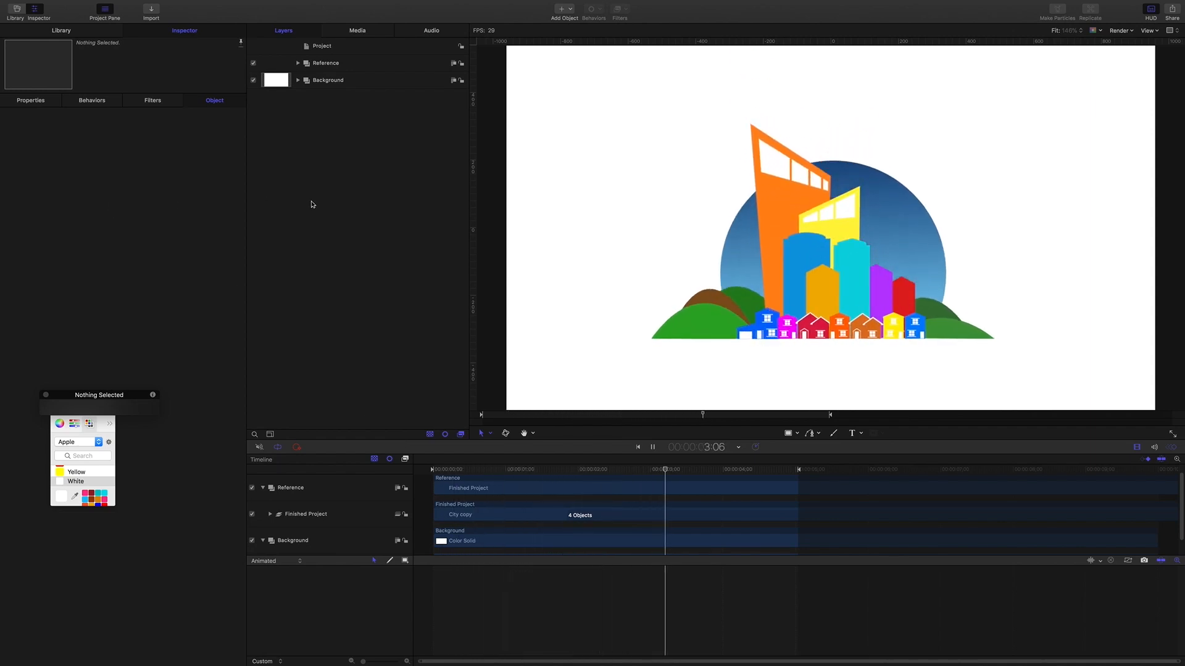
Stop playback, hide the Reference group, and add a new group named "Pop Up City"
{"action": "key", "text": "space"}
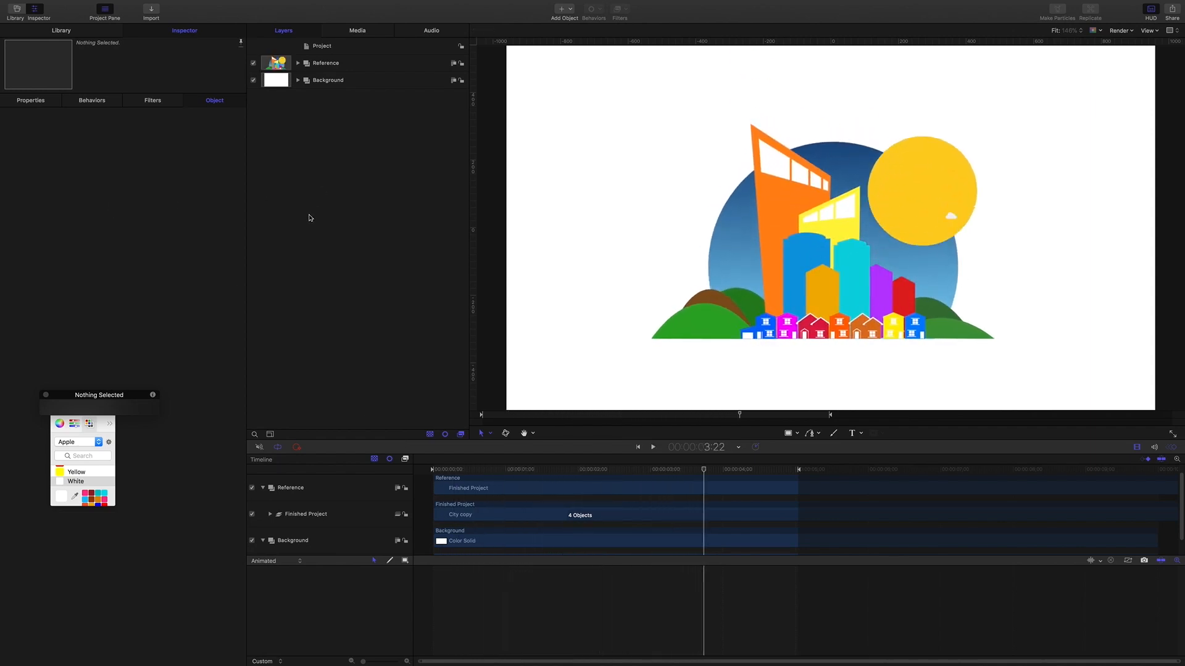
{"action": "key", "text": "super+shift+n"}
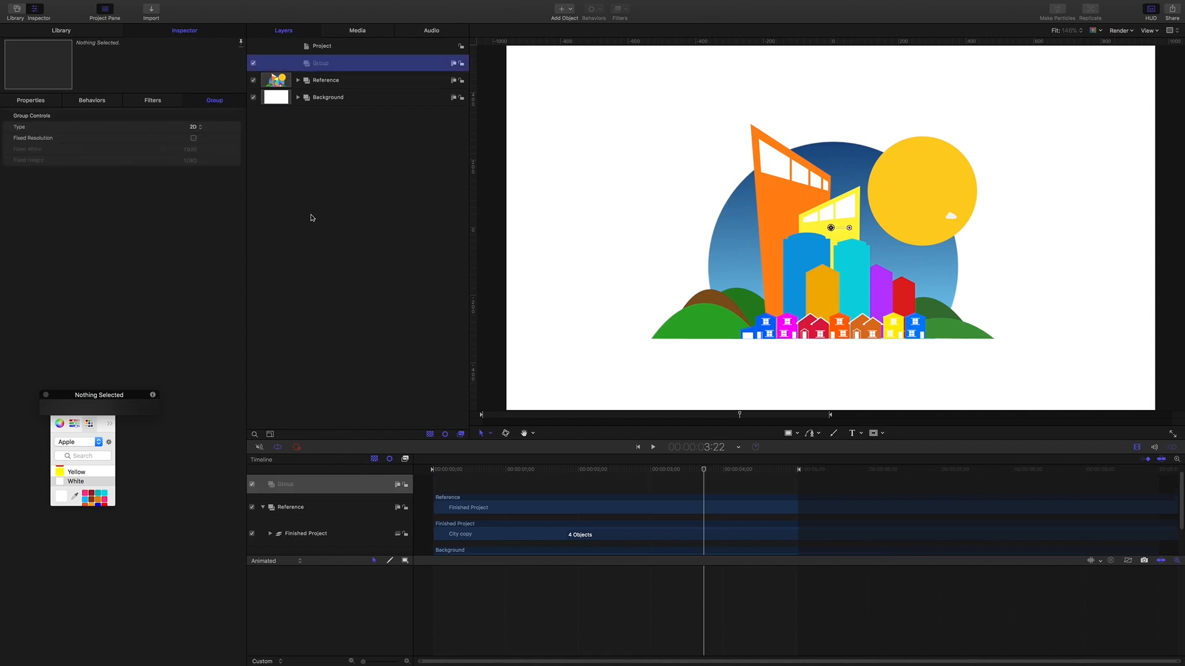
{"action": "left_click", "coordinate": [253, 81]}
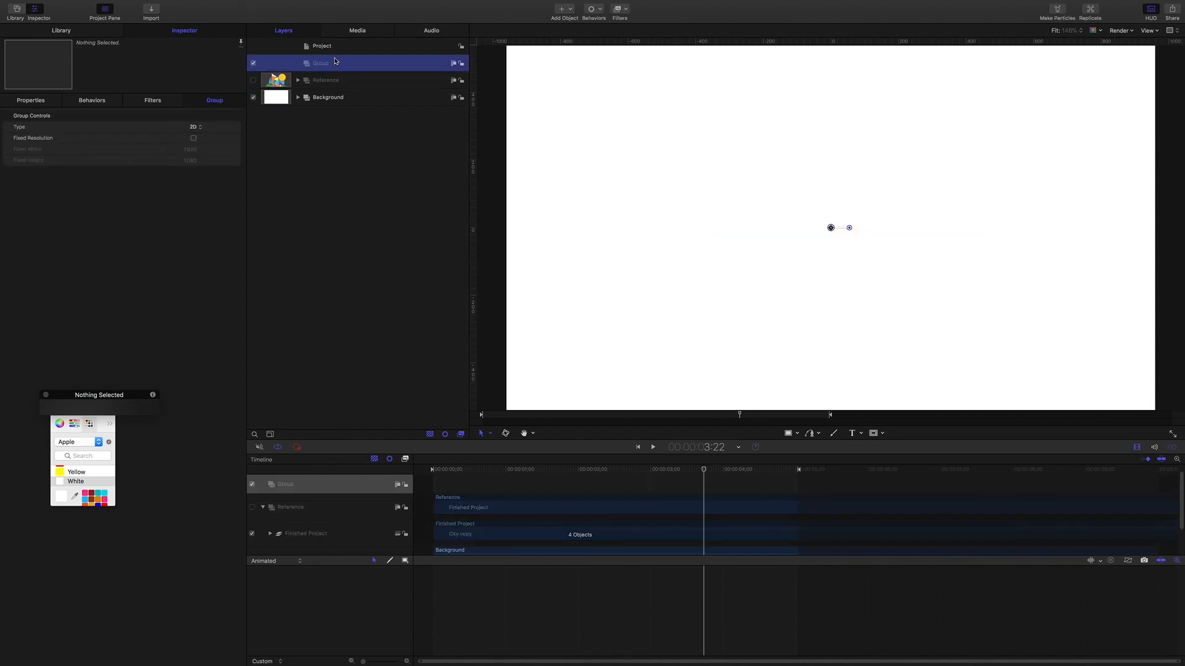
{"action": "double_click", "coordinate": [321, 63]}
{"action": "type", "text": "Pop Up City"}
{"action": "key", "text": "Return"}
Import Pop Up City Graphic.psd with All Layers into the Pop Up City group
{"action": "left_click", "coordinate": [150, 11]}
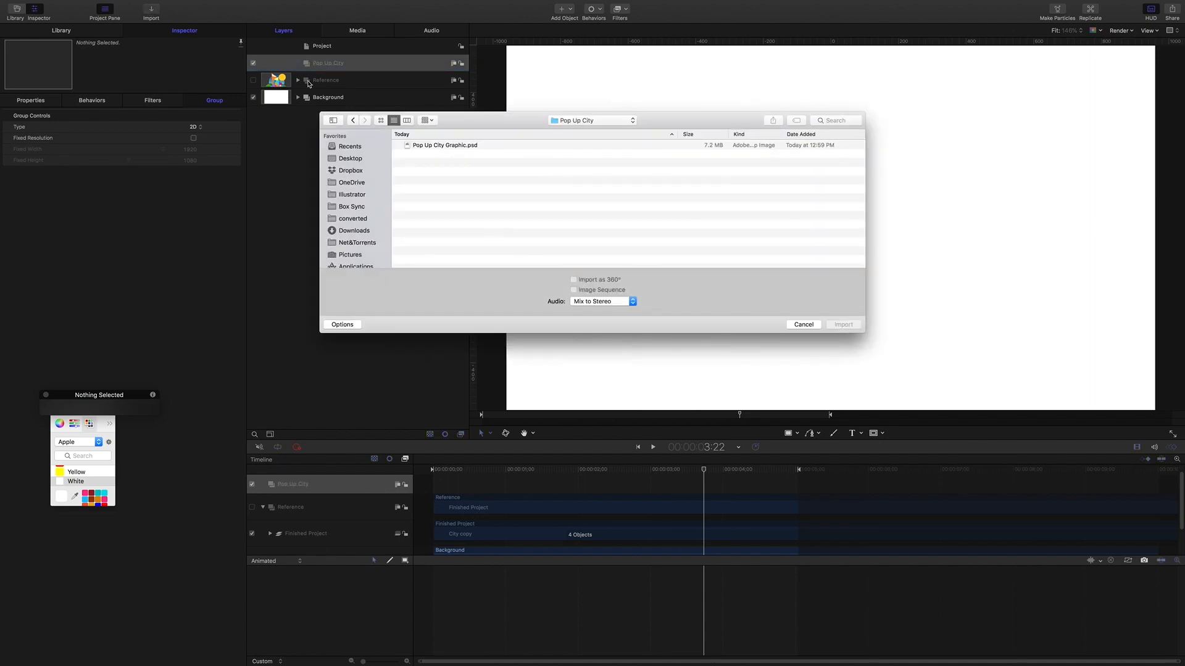
{"action": "left_click", "coordinate": [463, 147]}
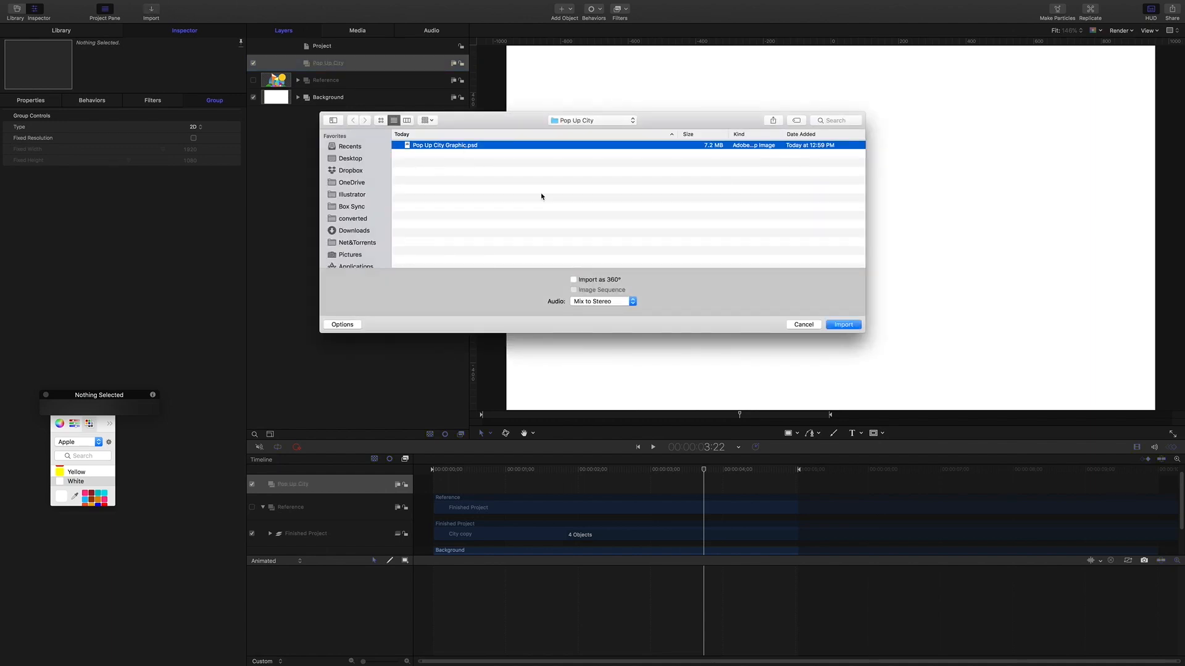
{"action": "left_click", "coordinate": [844, 325]}
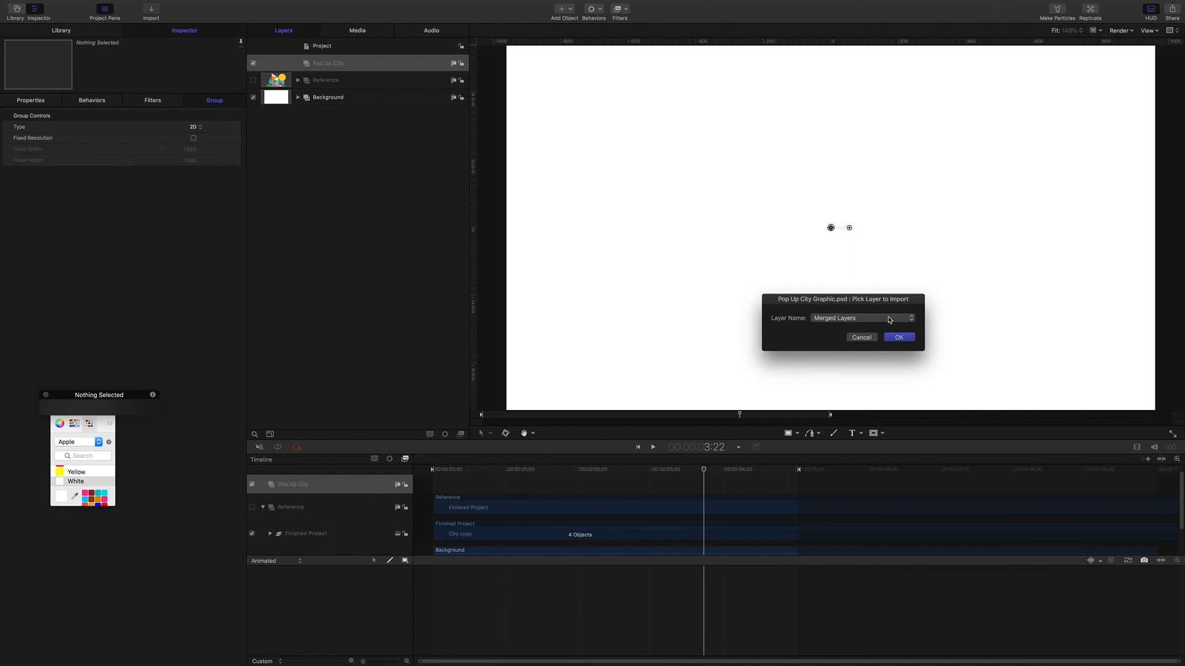
{"action": "left_click", "coordinate": [889, 319]}
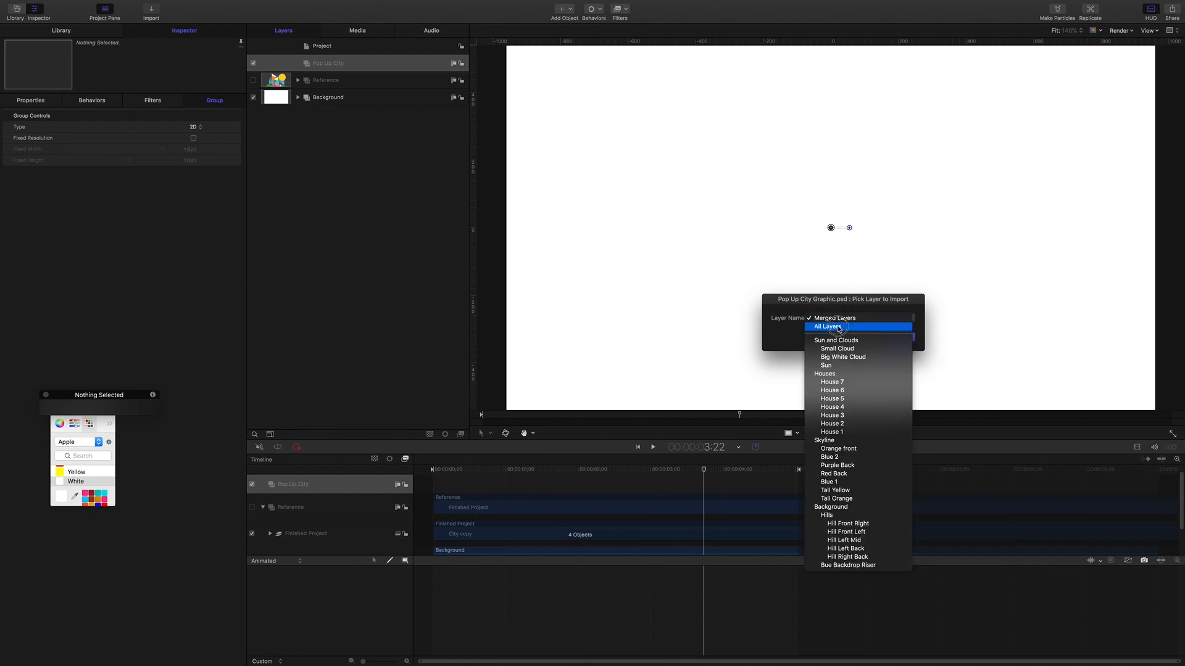
{"action": "left_click", "coordinate": [839, 327]}
{"action": "key", "text": "Return"}
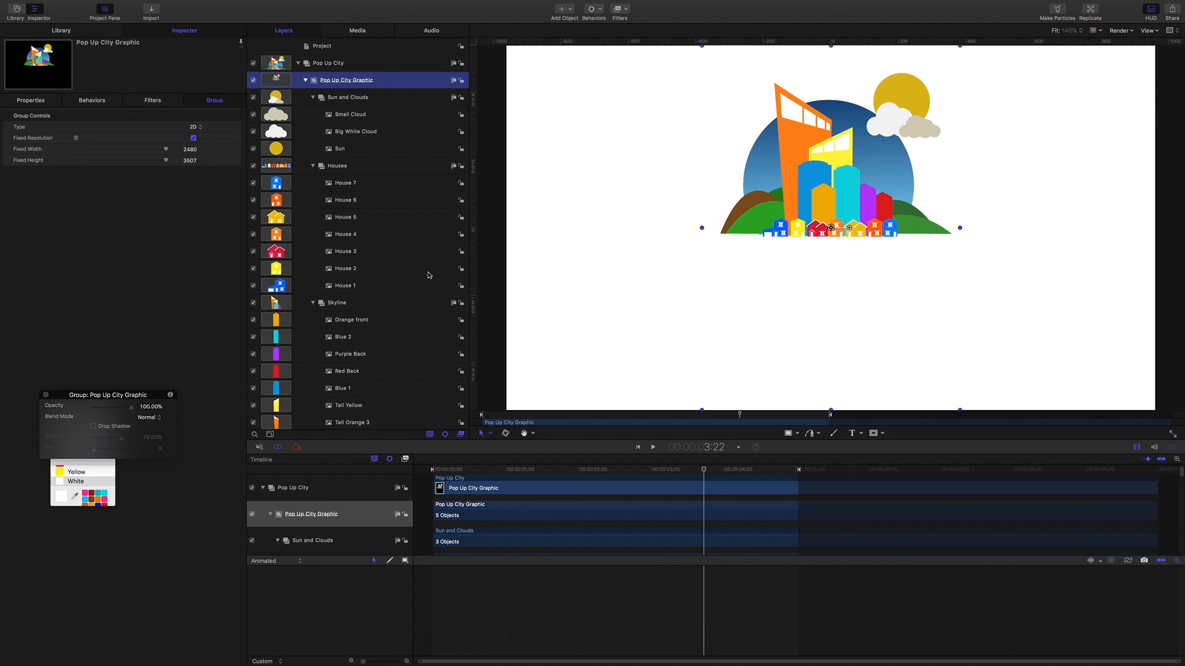
Nudge the Houses group slightly down and collapse the groups inside Pop Up City Graphic
{"action": "left_click", "coordinate": [338, 167]}
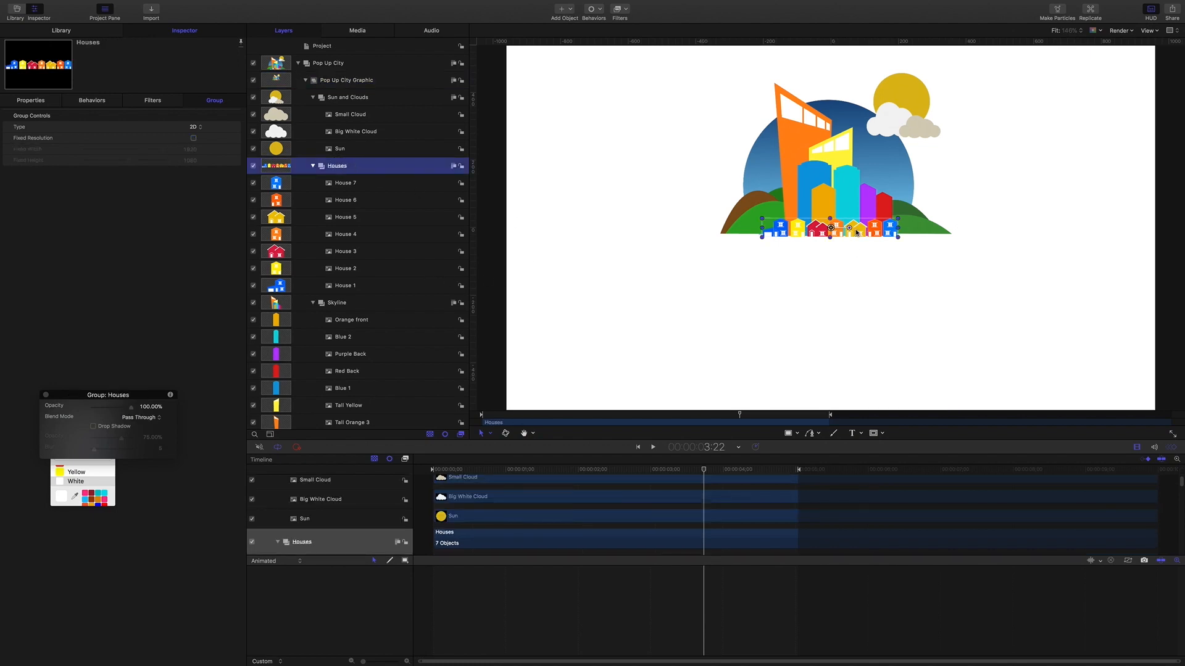
{"action": "mouse_move", "coordinate": [861, 232]}
{"action": "left_mouse_down"}
{"action": "mouse_move", "coordinate": [973, 228]}
{"action": "mouse_move", "coordinate": [796, 148]}
{"action": "mouse_move", "coordinate": [923, 273]}
{"action": "mouse_move", "coordinate": [927, 167]}
{"action": "mouse_move", "coordinate": [710, 185]}
{"action": "mouse_move", "coordinate": [965, 203]}
{"action": "mouse_move", "coordinate": [812, 278]}
{"action": "mouse_move", "coordinate": [906, 227]}
{"action": "mouse_move", "coordinate": [851, 233]}
{"action": "mouse_move", "coordinate": [862, 234]}
{"action": "left_mouse_up"}
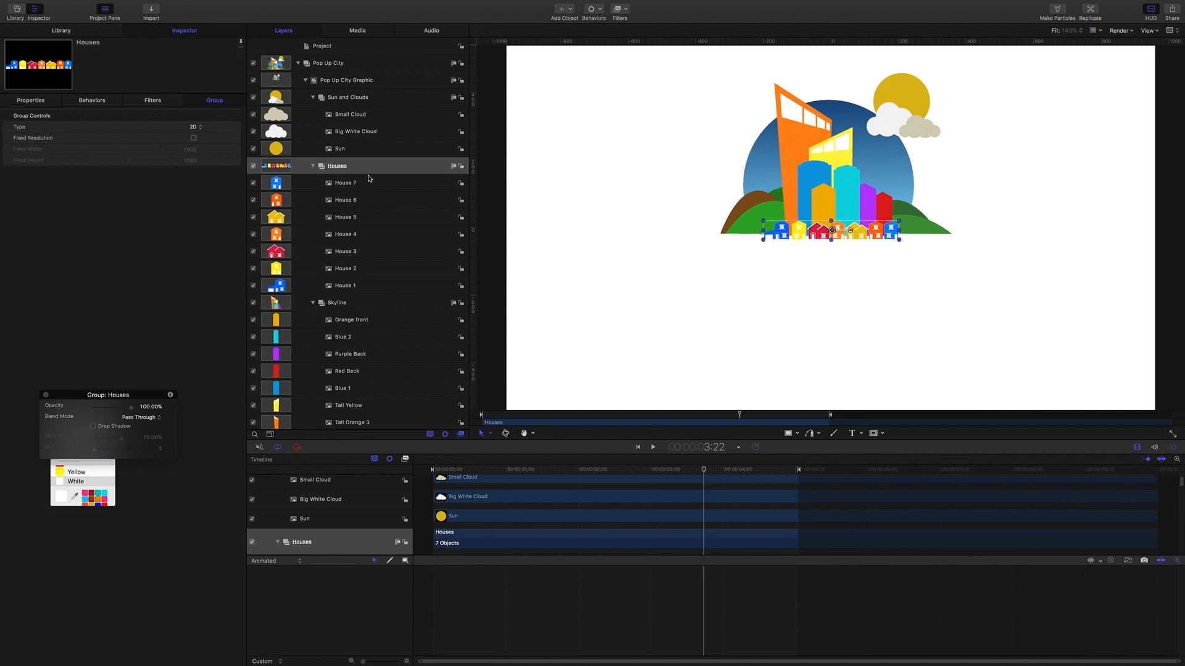
{"action": "left_click", "coordinate": [312, 303]}
{"action": "left_click", "coordinate": [312, 320]}
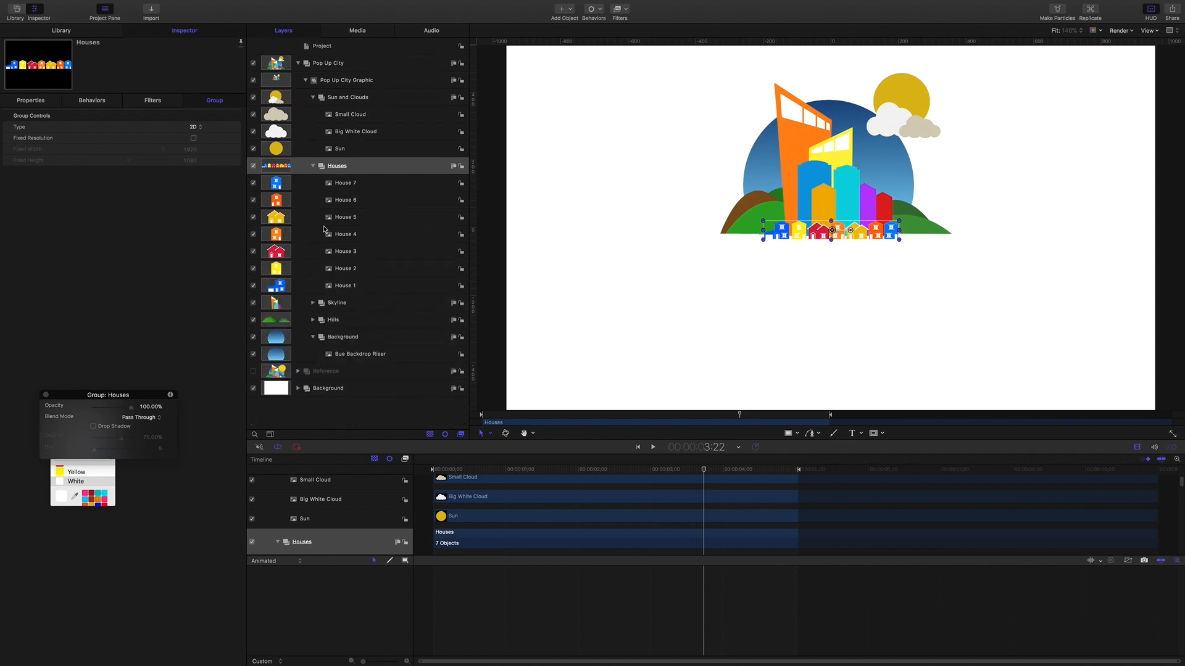
{"action": "left_click", "coordinate": [317, 170]}
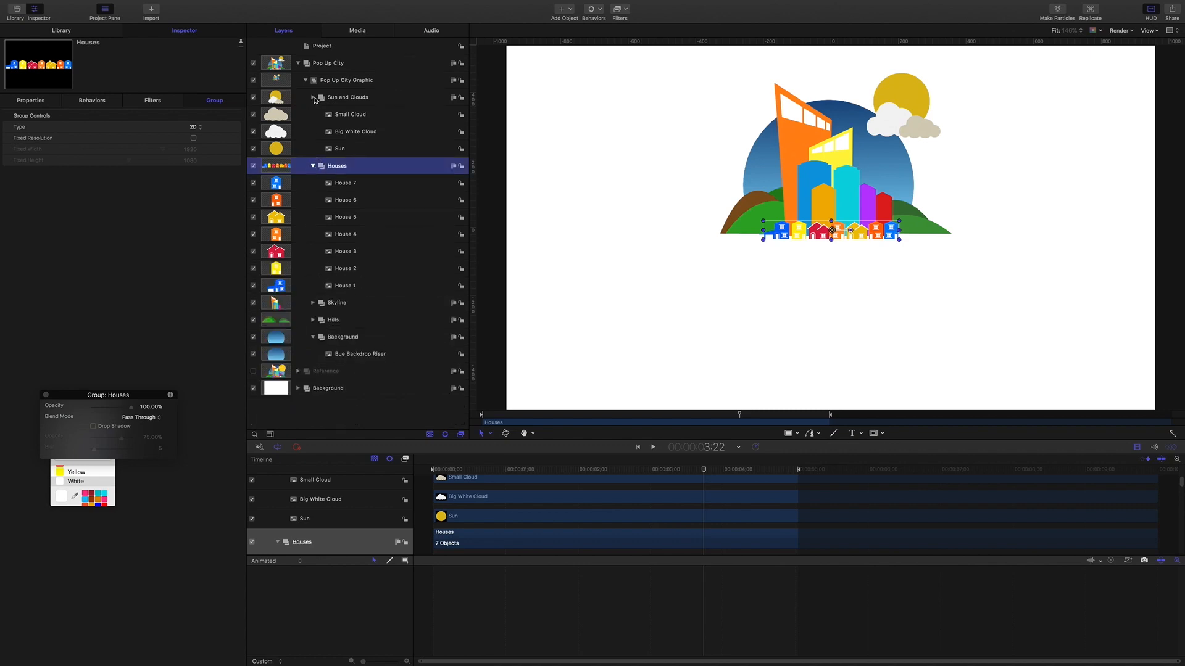
{"action": "left_click", "coordinate": [313, 98]}
{"action": "left_click", "coordinate": [313, 115]}
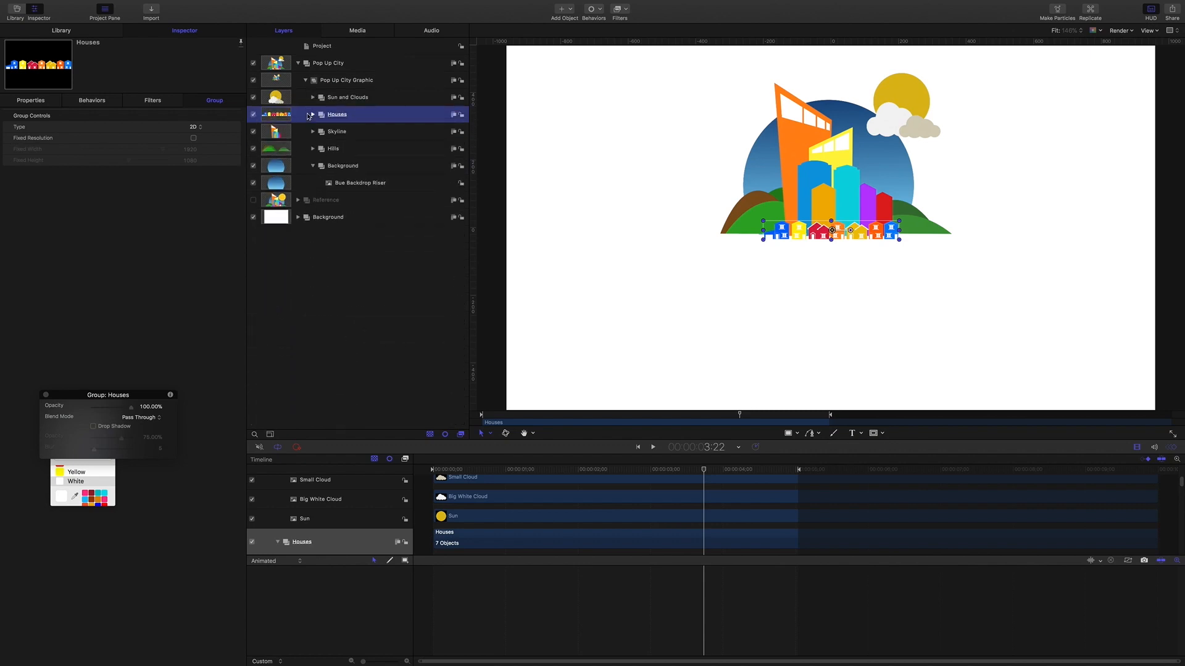
{"action": "left_click", "coordinate": [334, 150]}
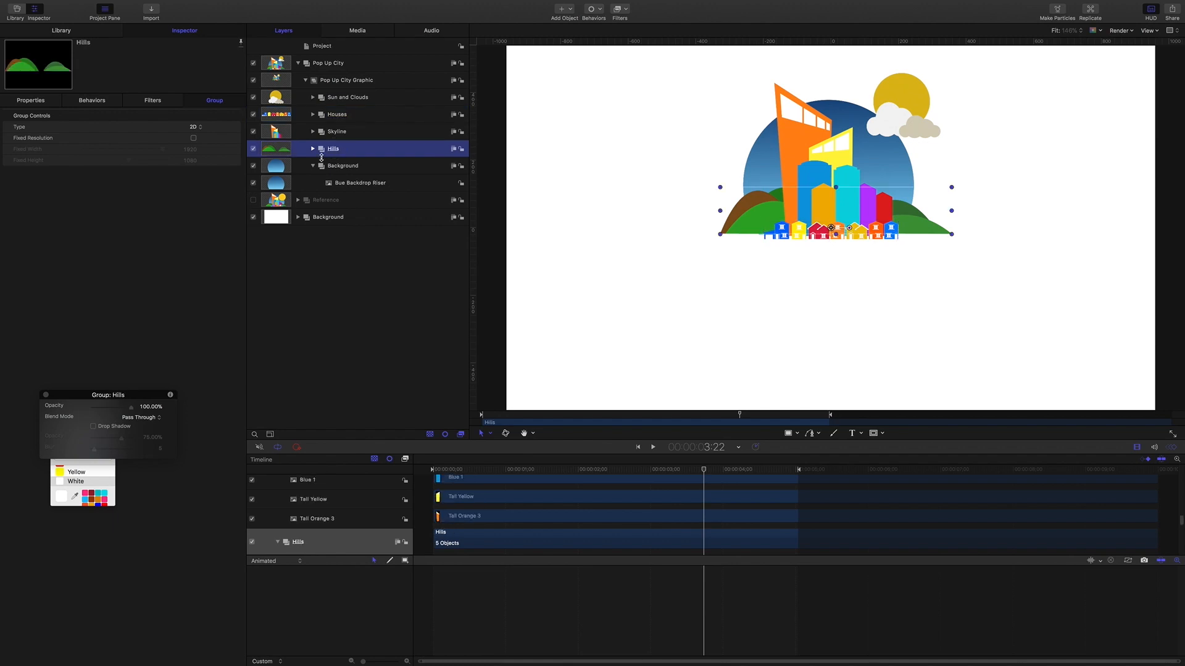
{"action": "left_click", "coordinate": [313, 165]}
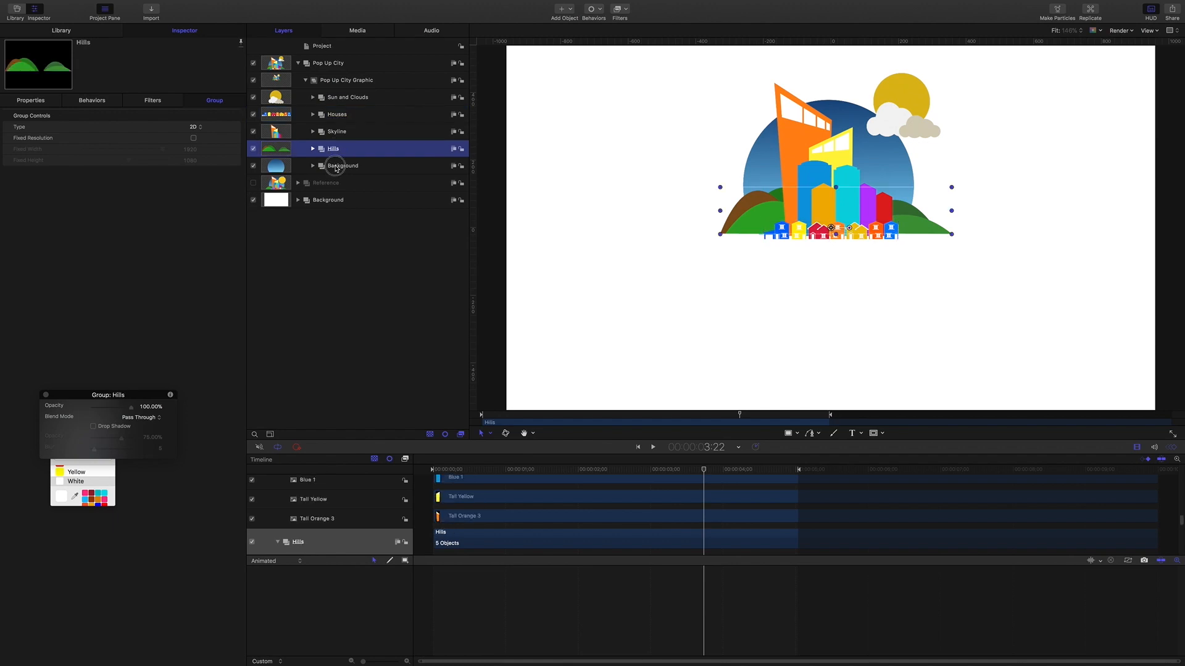
Move the five groups from Sun and Clouds to Background directly into Pop Up City and delete the emptied Pop Up City Graphic group
{"action": "left_click", "coordinate": [336, 167]}
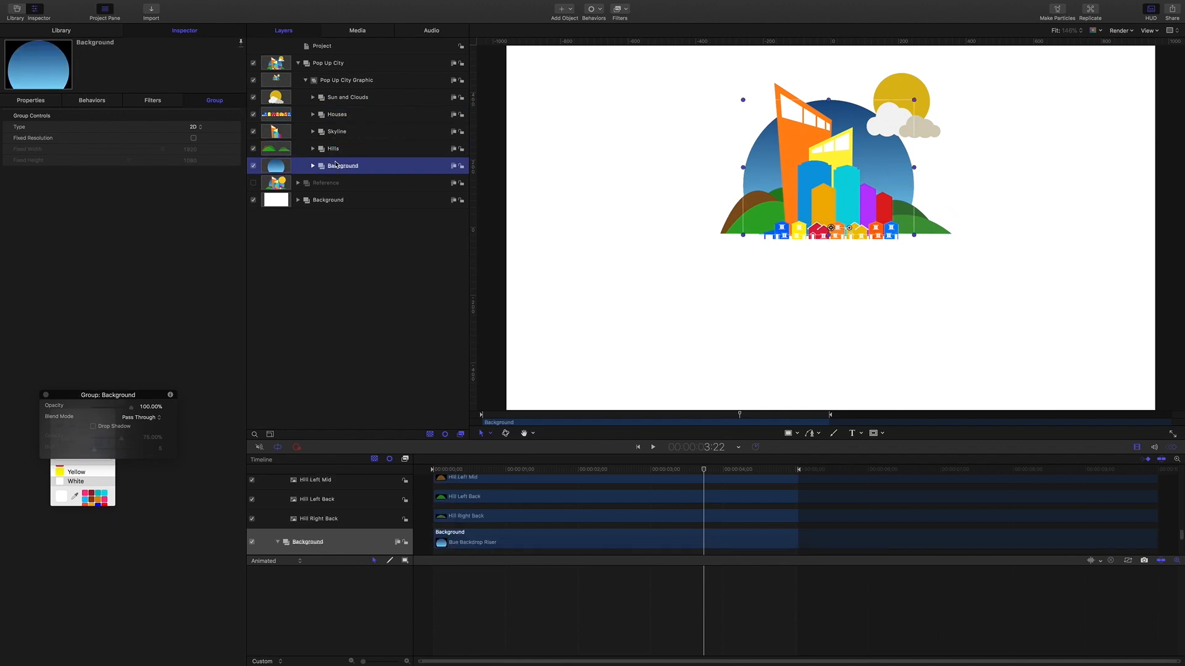
{"action": "left_click", "coordinate": [343, 99], "text": "shift"}
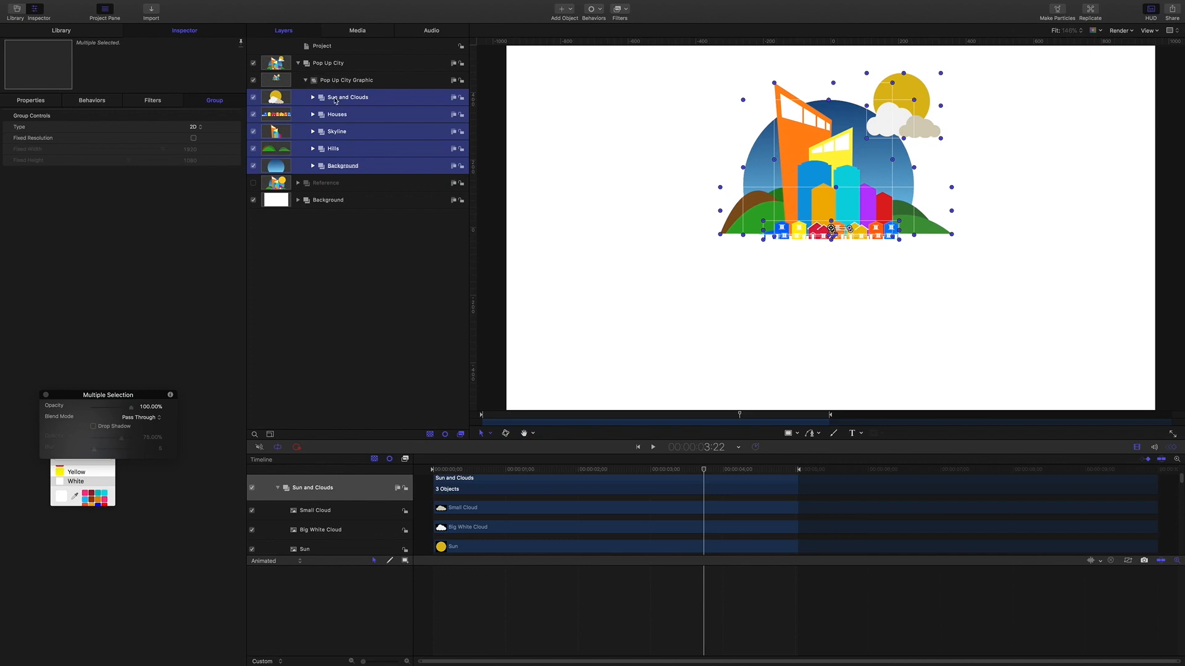
{"action": "left_click_drag", "start_coordinate": [335, 100], "coordinate": [338, 63]}
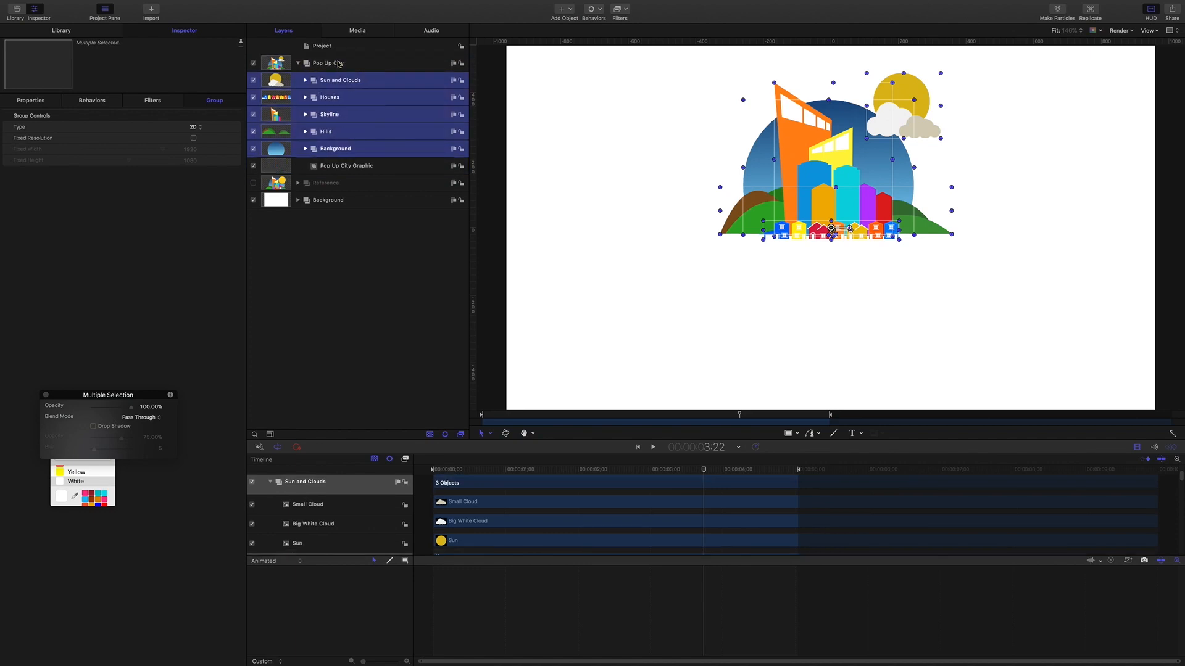
{"action": "left_click", "coordinate": [344, 166]}
{"action": "key", "text": "Delete"}
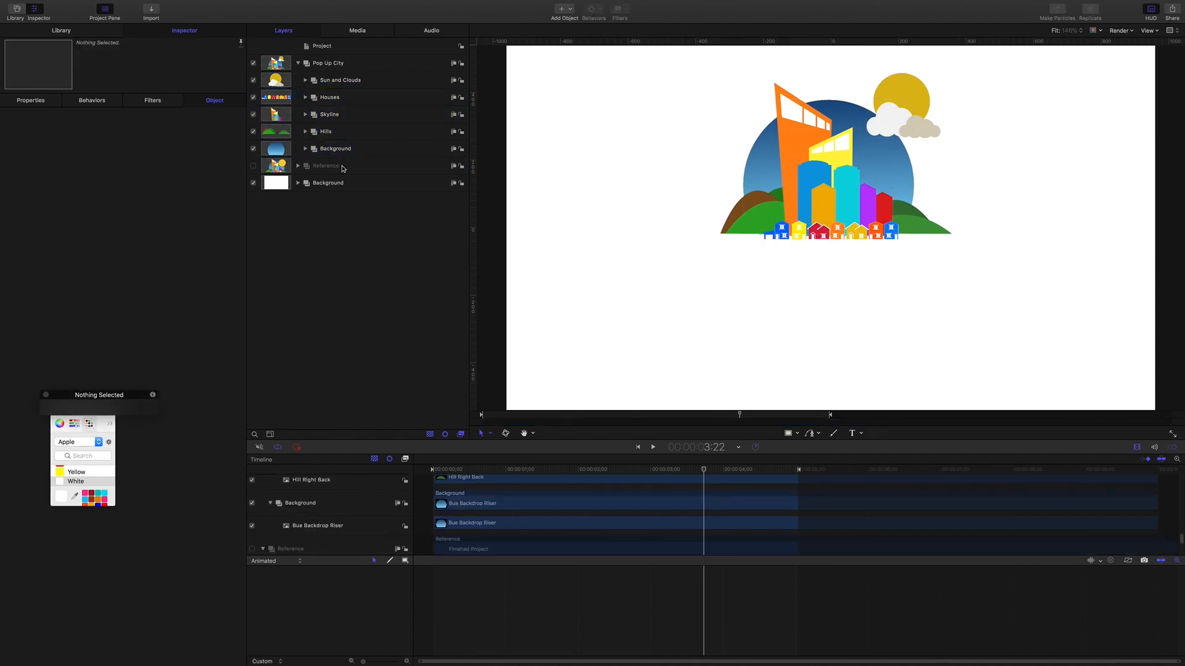
Shift the Houses group slightly to the right and down against the skyline
{"action": "left_click", "coordinate": [335, 99]}
{"action": "left_click_drag", "start_coordinate": [904, 234], "coordinate": [798, 239]}
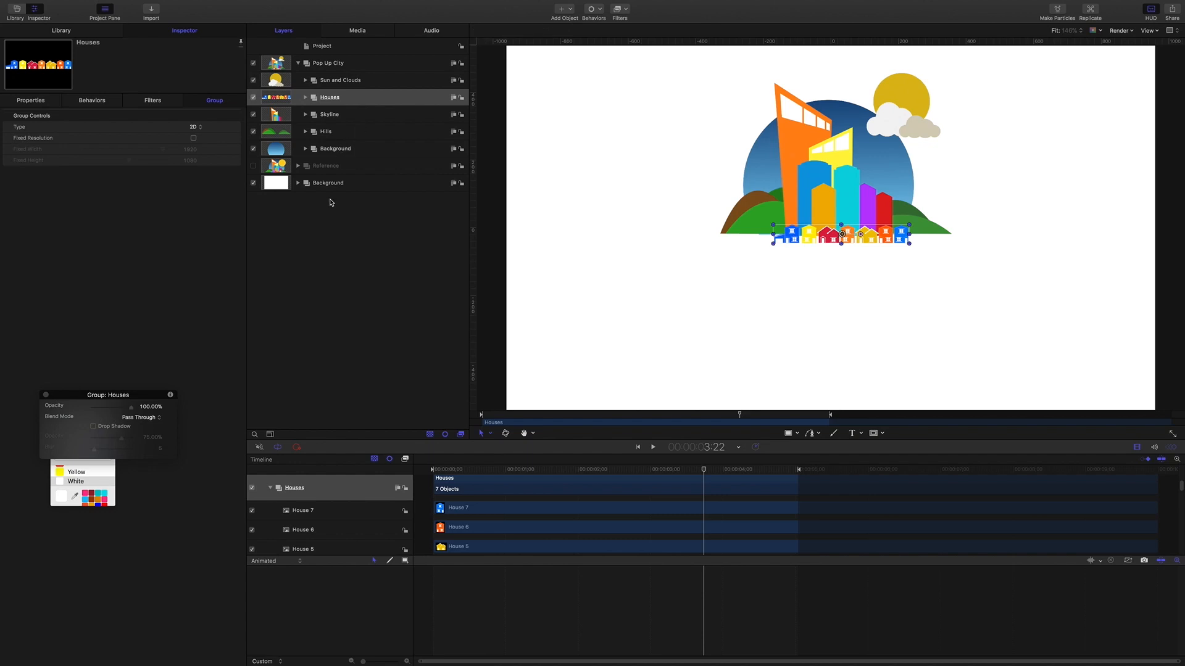
Move the Pop Up City group's anchor point to about the centre of the city artwork
{"action": "left_click", "coordinate": [487, 435]}
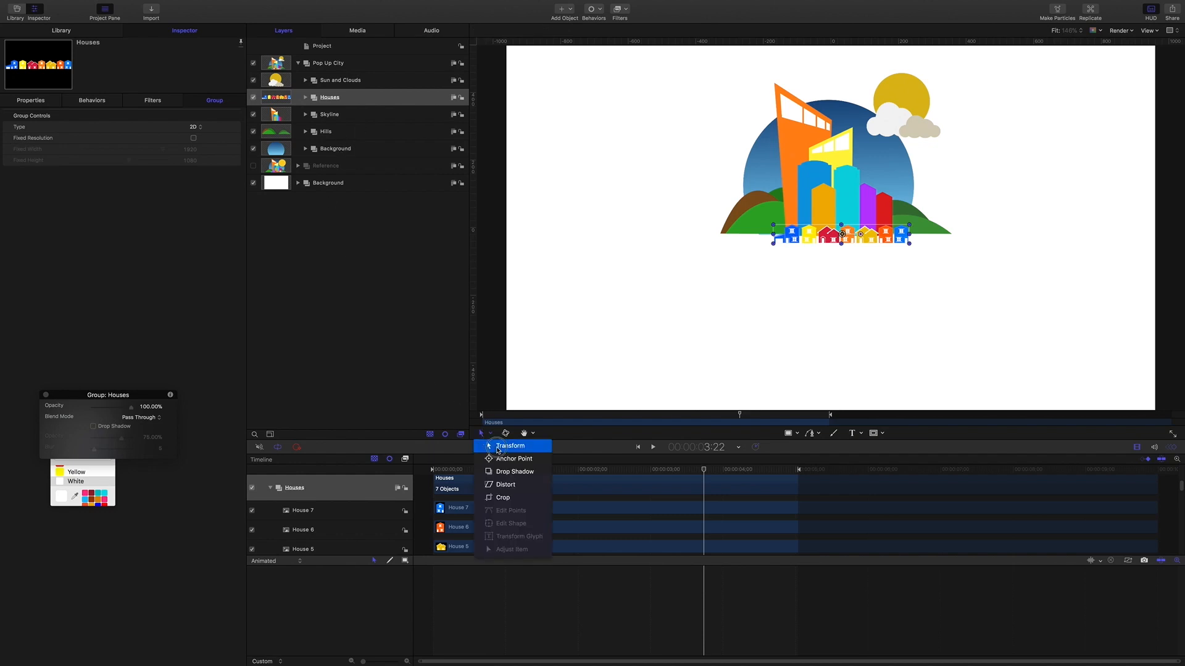
{"action": "key", "text": "Return"}
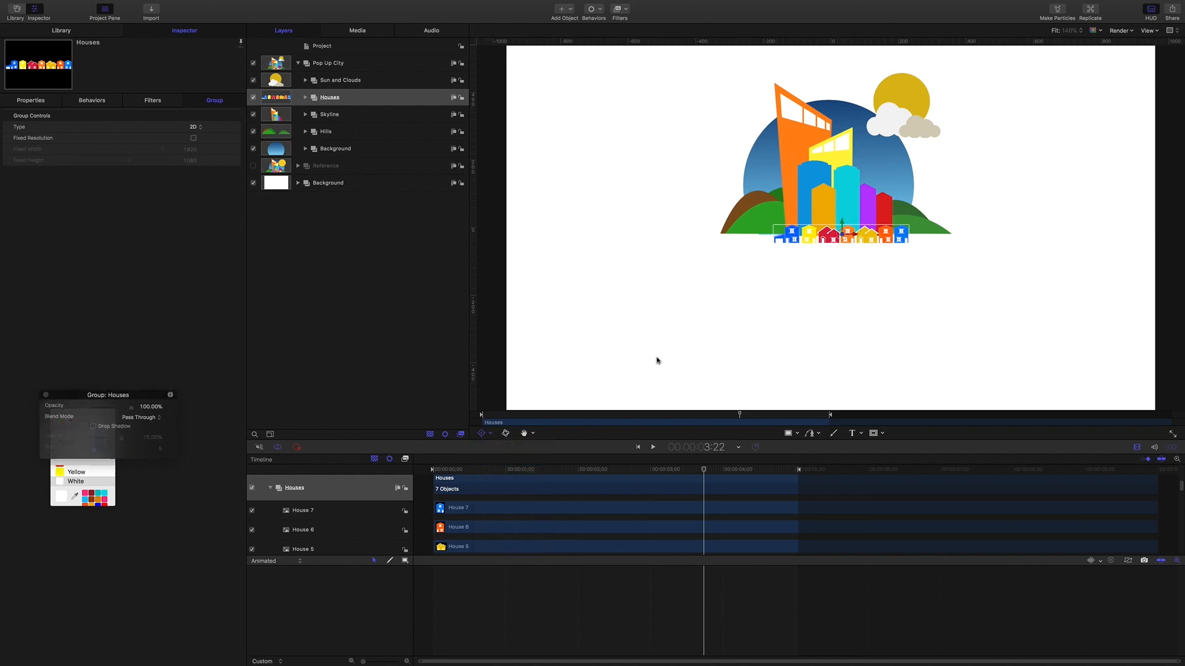
{"action": "left_click", "coordinate": [328, 64]}
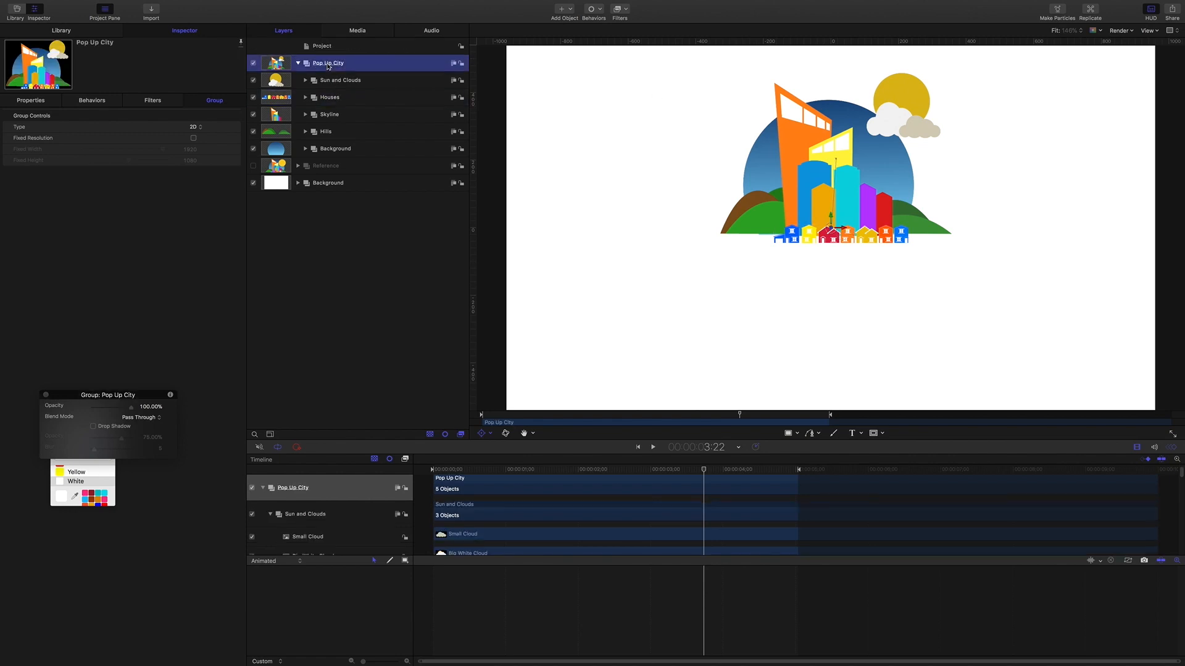
{"action": "left_click_drag", "start_coordinate": [830, 218], "coordinate": [847, 163]}
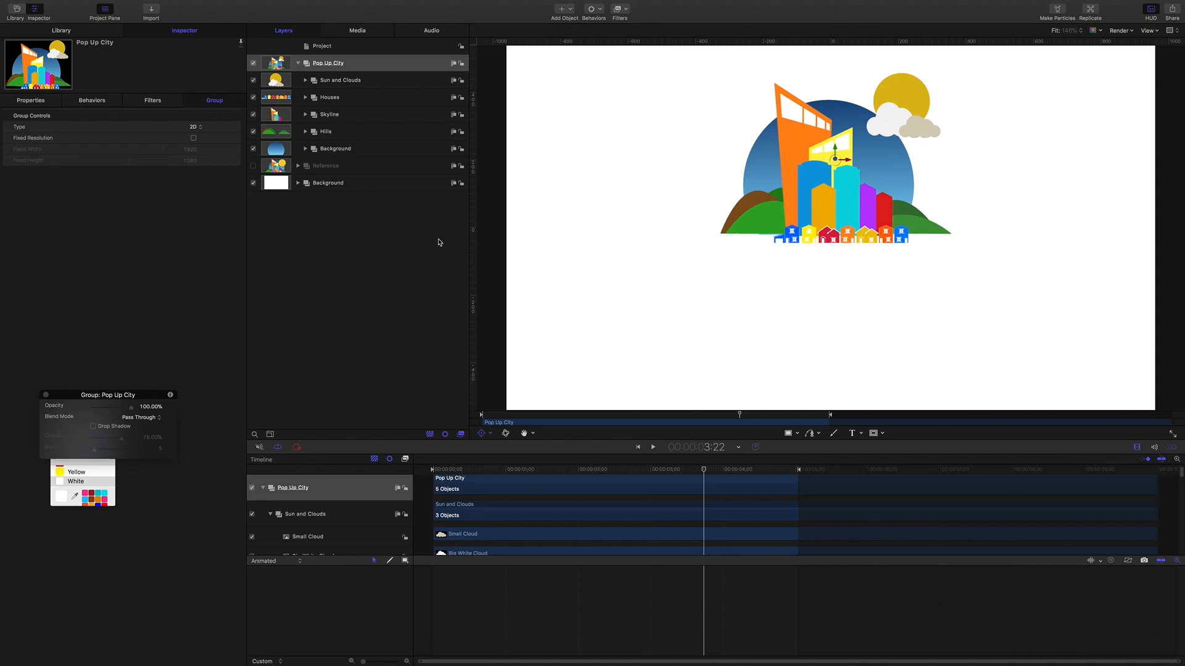
Scale the Pop Up City group to about 146% and lower its Y position to 36.6 px
{"action": "left_click", "coordinate": [29, 101]}
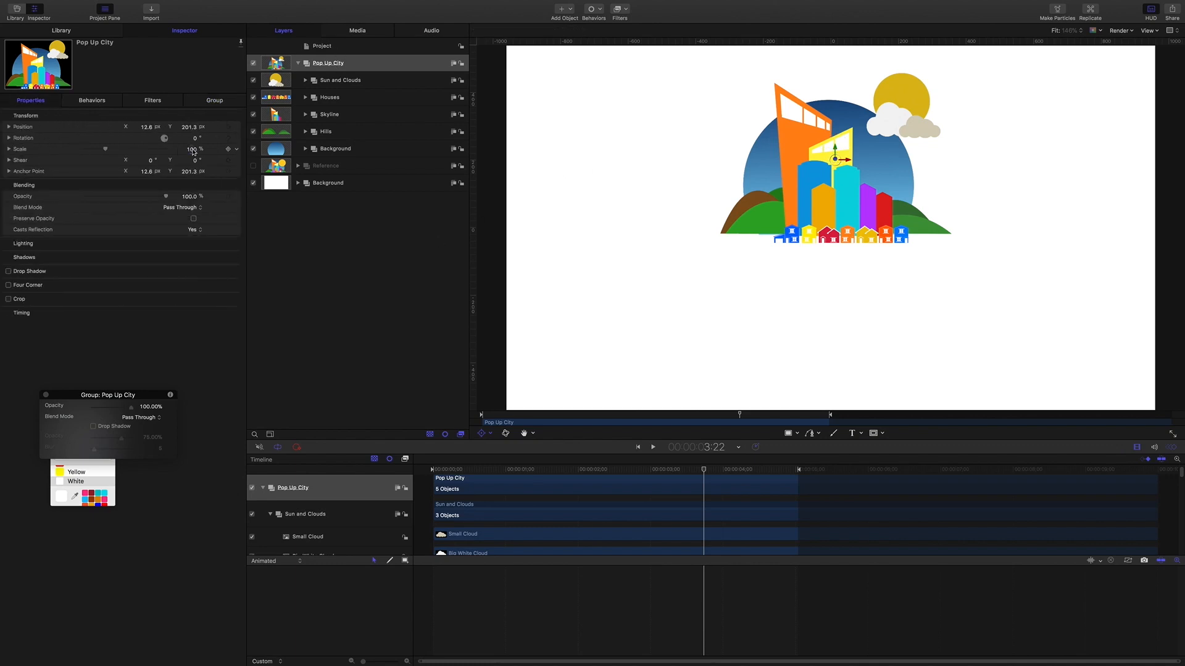
{"action": "mouse_move", "coordinate": [192, 152]}
{"action": "left_mouse_down"}
{"action": "mouse_move", "coordinate": [222, 152]}
{"action": "mouse_move", "coordinate": [189, 128]}
{"action": "mouse_move", "coordinate": [189, 152]}
{"action": "mouse_move", "coordinate": [191, 129]}
{"action": "left_mouse_up"}
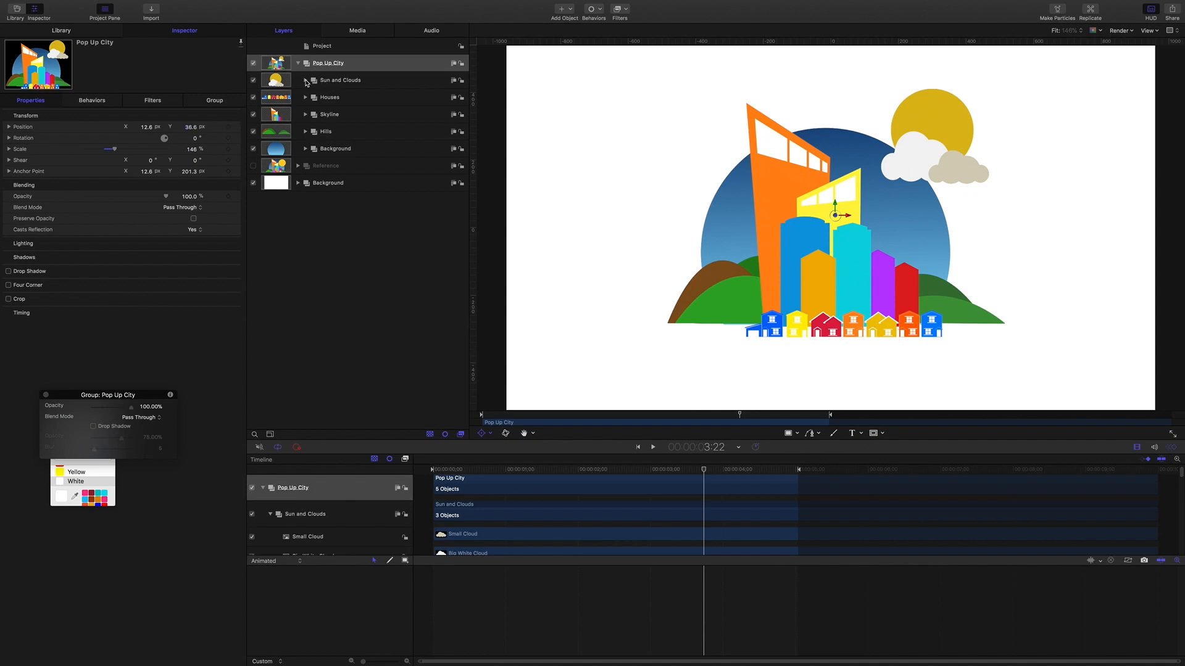
Examine the individual layers in the Sun and Clouds and Houses groups, and collapse Pop Up City
{"action": "left_click", "coordinate": [306, 80]}
{"action": "left_click", "coordinate": [336, 99]}
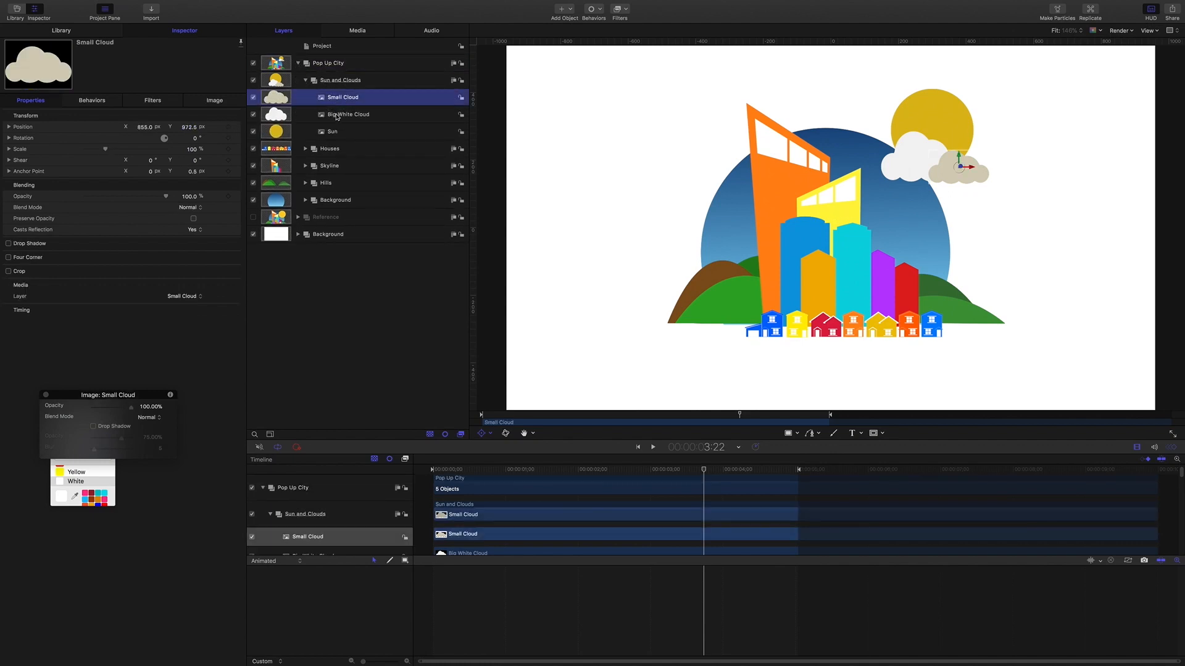
{"action": "left_click", "coordinate": [337, 116]}
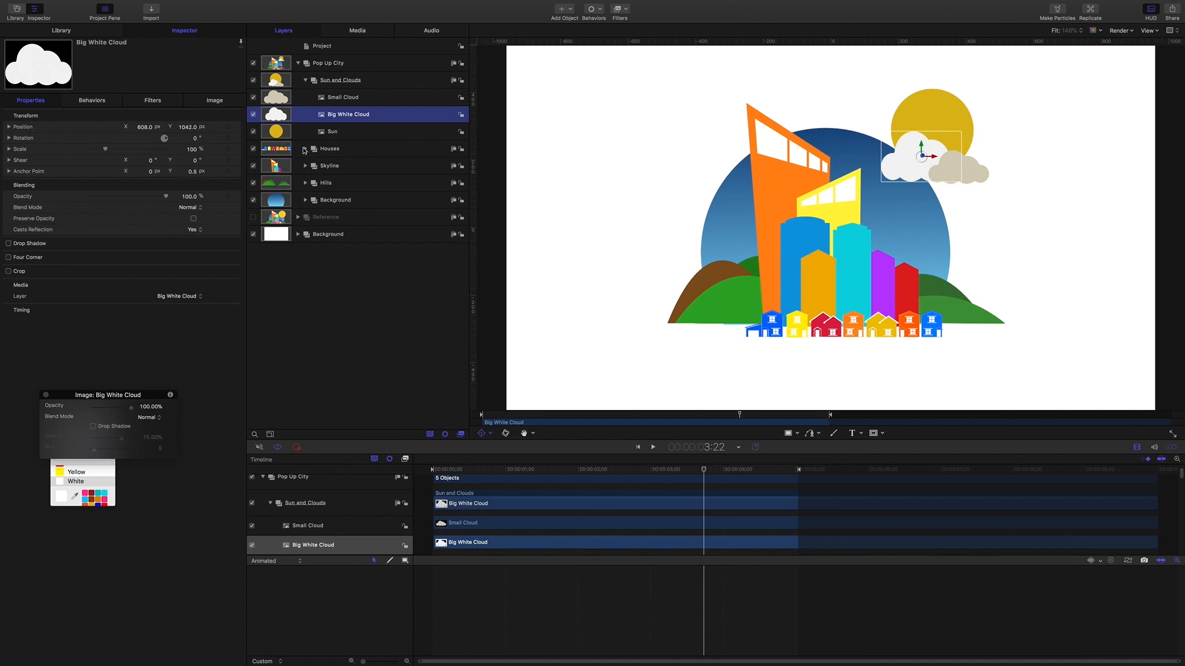
{"action": "left_click", "coordinate": [328, 150]}
{"action": "left_click", "coordinate": [305, 149]}
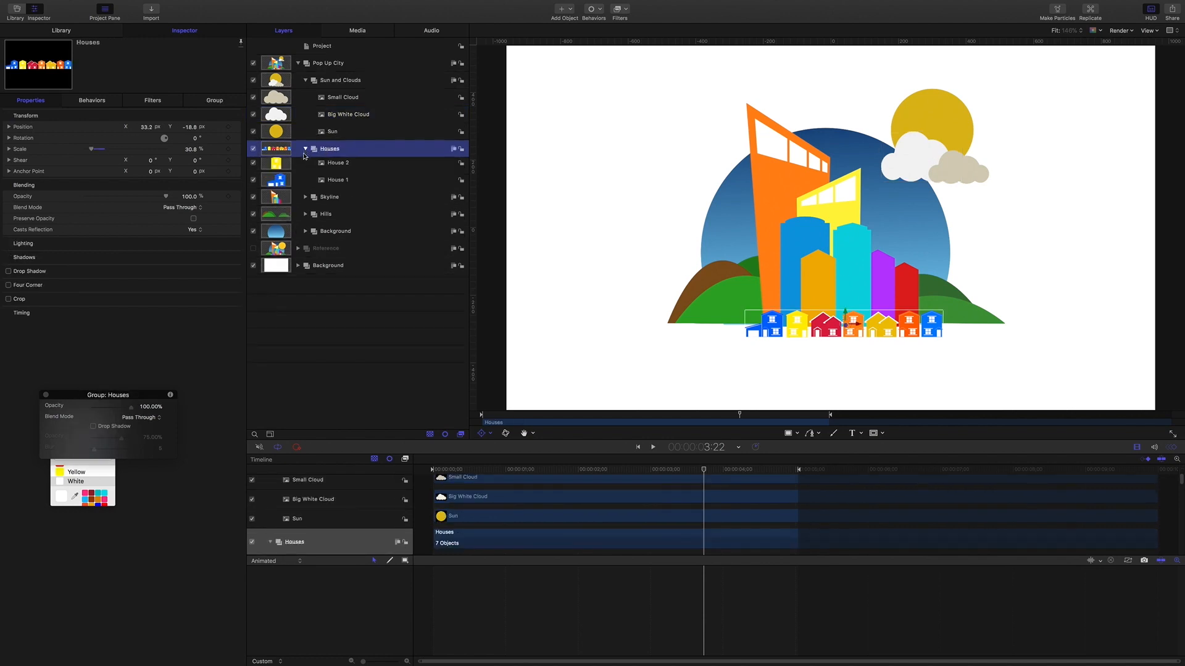
{"action": "left_click", "coordinate": [333, 168]}
{"action": "left_click", "coordinate": [338, 183]}
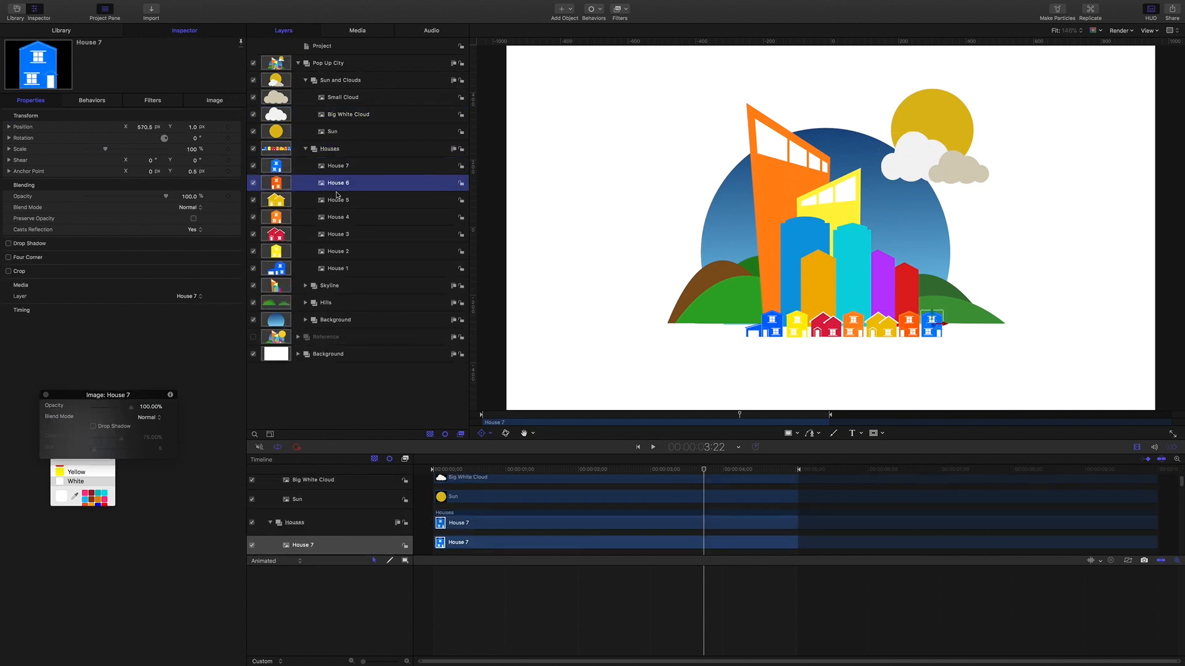
{"action": "left_click", "coordinate": [338, 204]}
{"action": "left_click", "coordinate": [339, 217]}
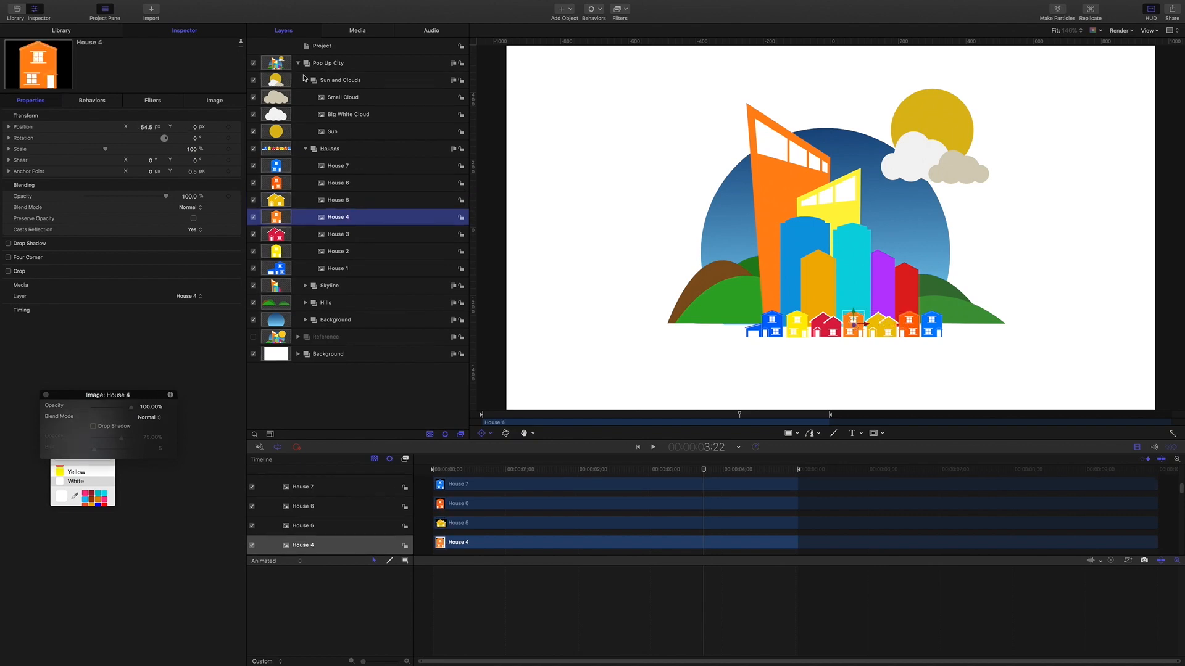
{"action": "left_click", "coordinate": [299, 64]}
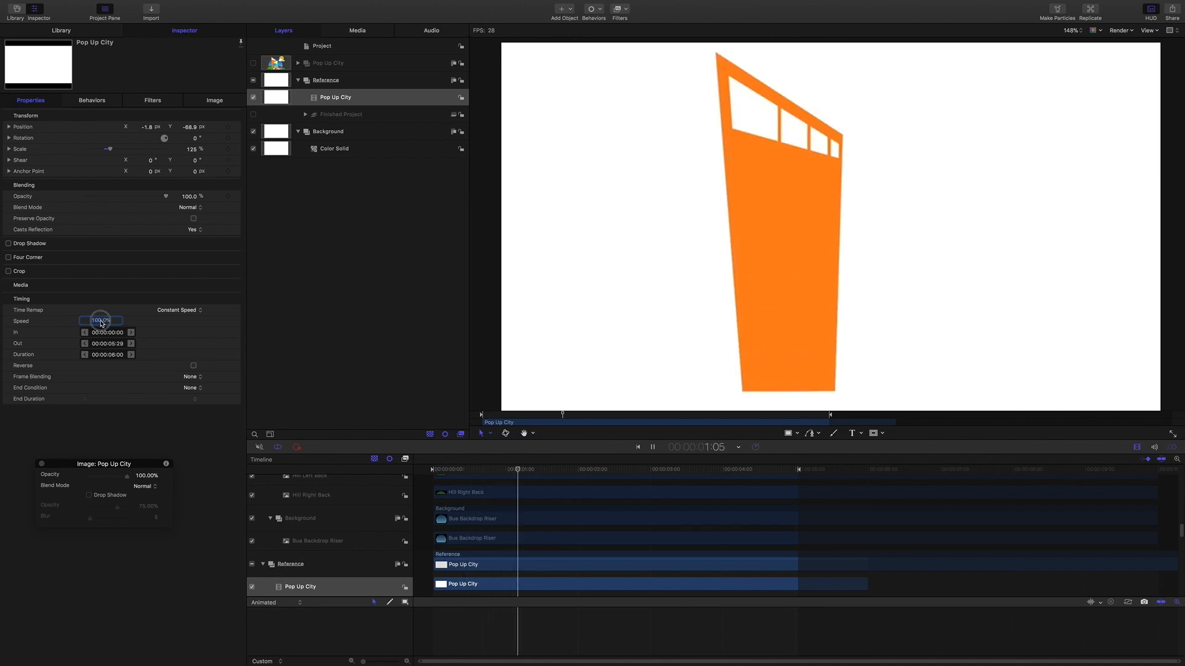
Try the Pop Up City reference clip's constant speed at 80% and 120%, and restore it to 100%
{"action": "type", "text": "80"}
{"action": "key", "text": "Return"}
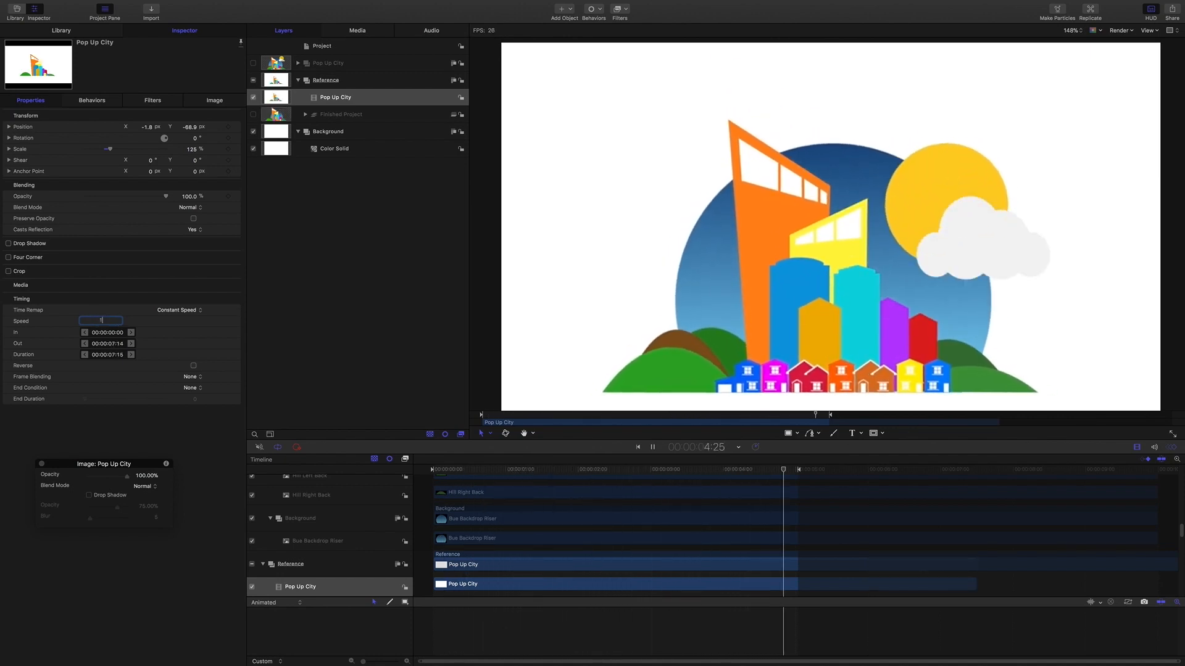
{"action": "type", "text": "120"}
{"action": "key", "text": "Return"}
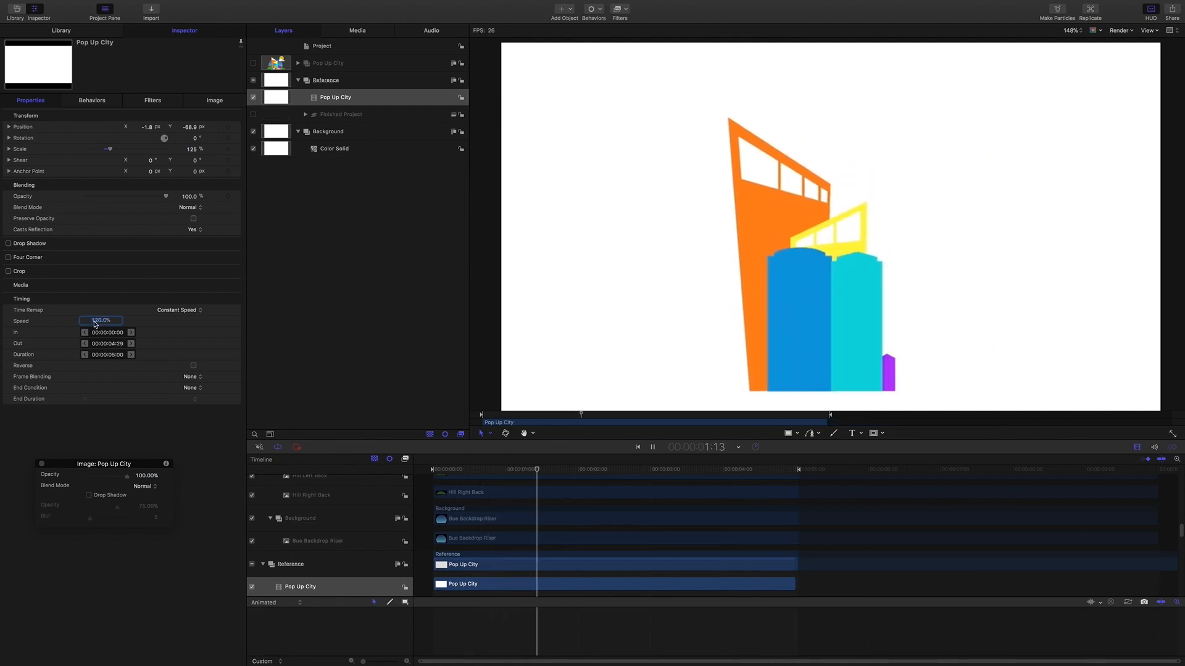
{"action": "type", "text": "10"}
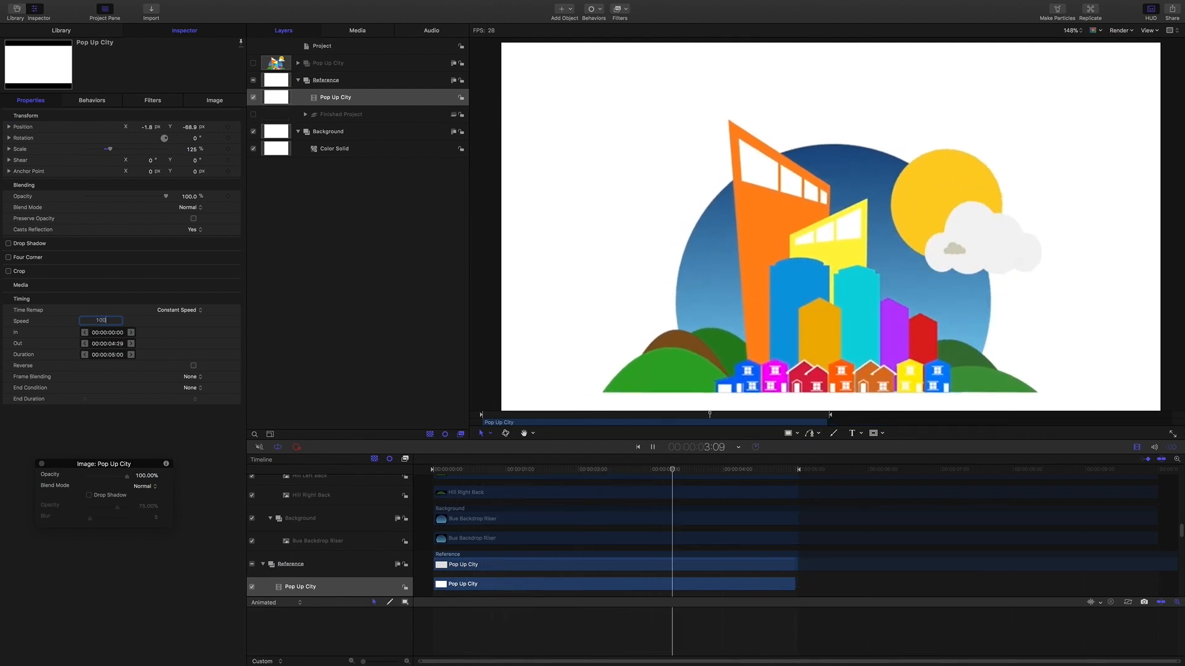
{"action": "type", "text": "0"}
{"action": "key", "text": "Return"}
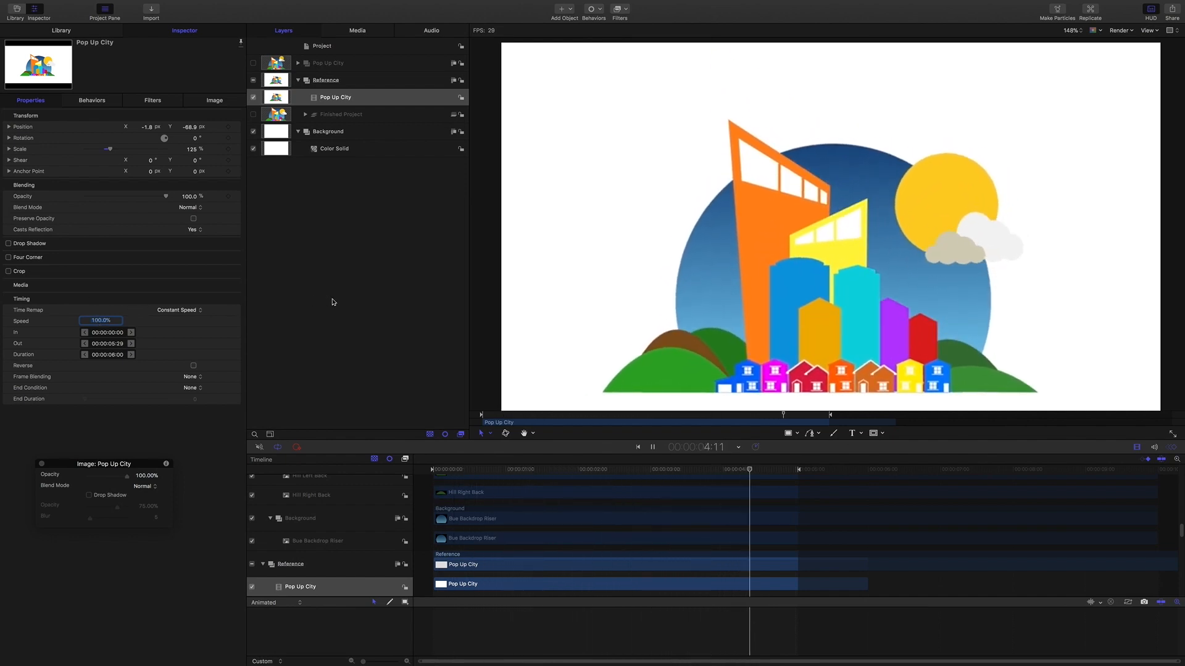
Hide the Pop Up City reference clip, show Finished Project, and park the playhead at 2:28
{"action": "left_click", "coordinate": [253, 96]}
{"action": "left_click", "coordinate": [253, 114]}
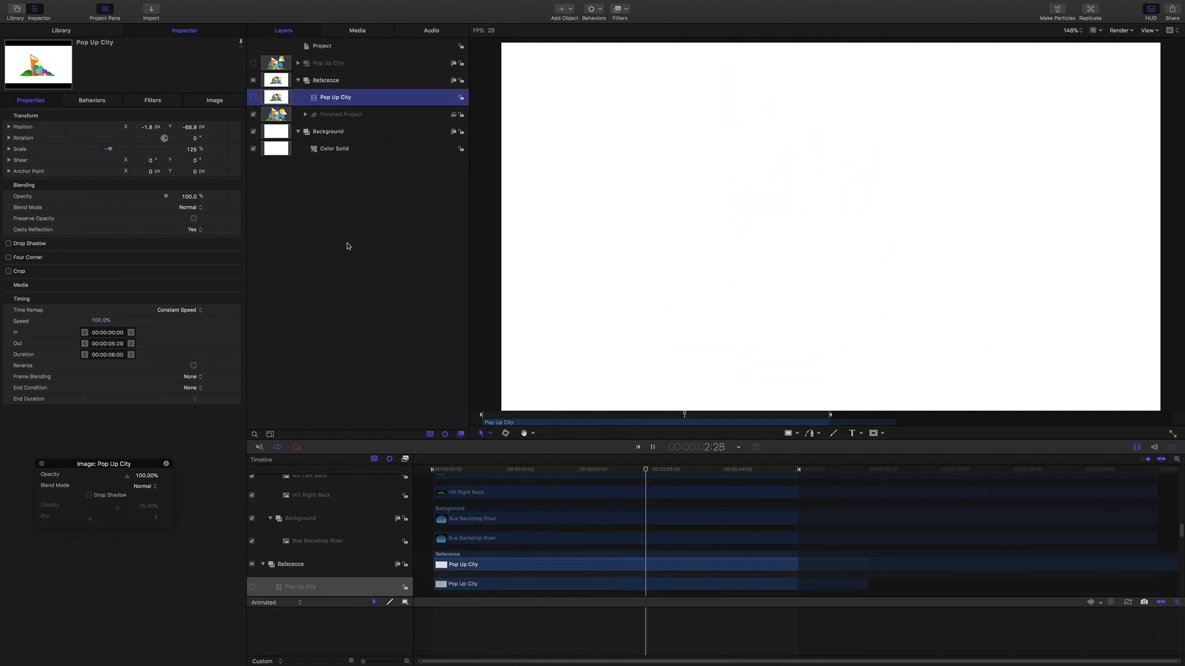
{"action": "left_click", "coordinate": [702, 470]}
{"action": "left_click_drag", "start_coordinate": [702, 470], "coordinate": [645, 464]}
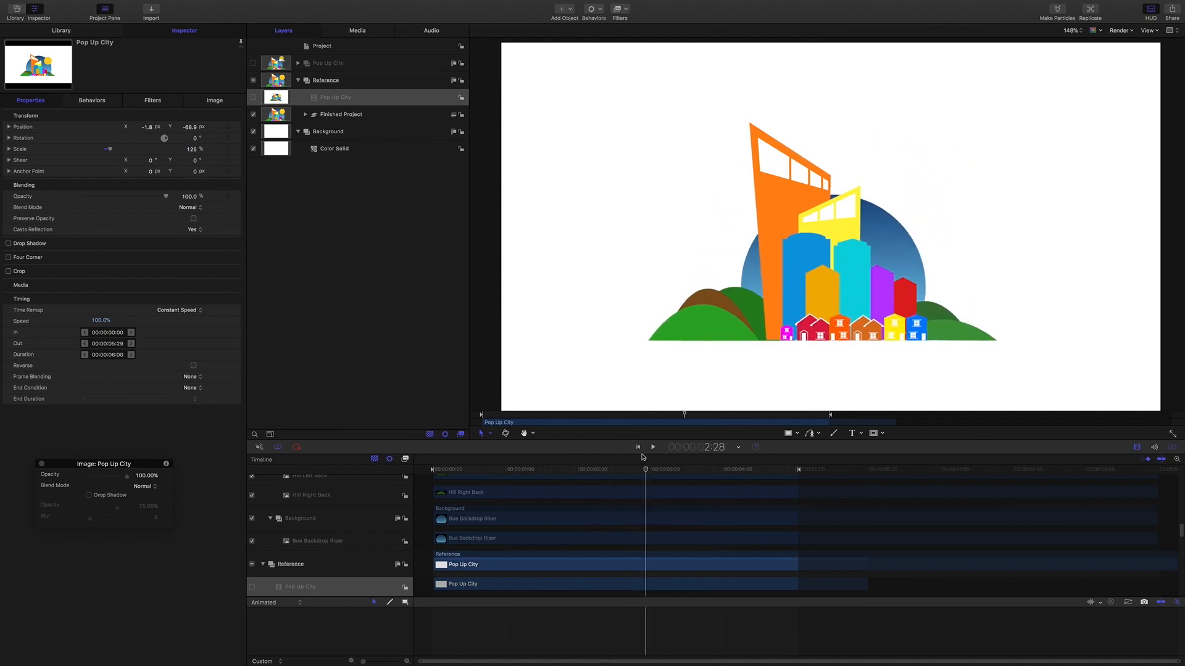
Examine how the Skyline group's building layers inside Finished Project are staggered in time between about 1:00 and 1:25
{"action": "left_click", "coordinate": [305, 115]}
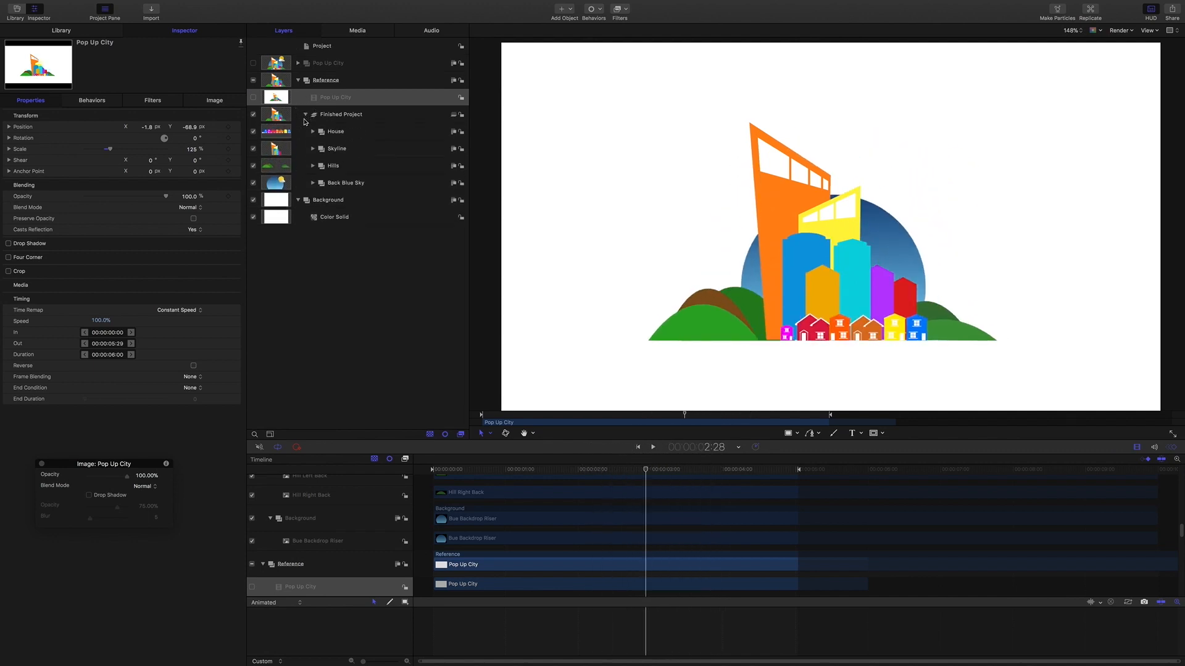
{"action": "left_click", "coordinate": [312, 149]}
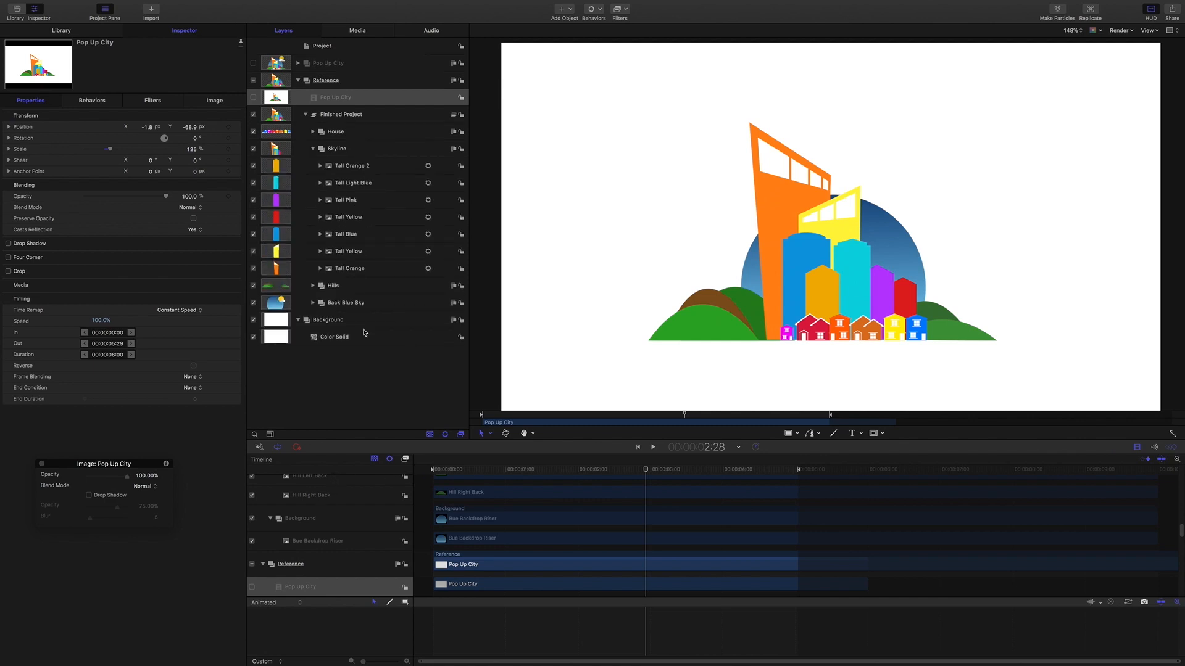
{"action": "left_click", "coordinate": [332, 150]}
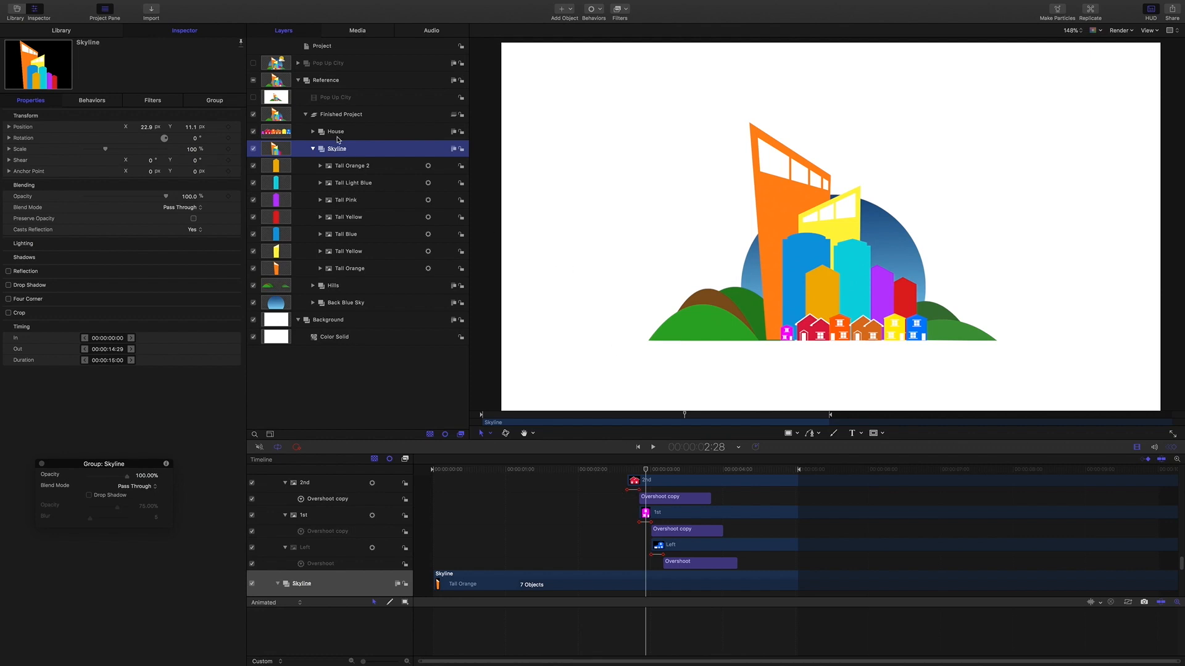
{"action": "left_click_drag", "start_coordinate": [645, 469], "coordinate": [545, 470]}
{"action": "scroll", "coordinate": [595, 505], "scroll_direction": "down", "scroll_amount": 5}
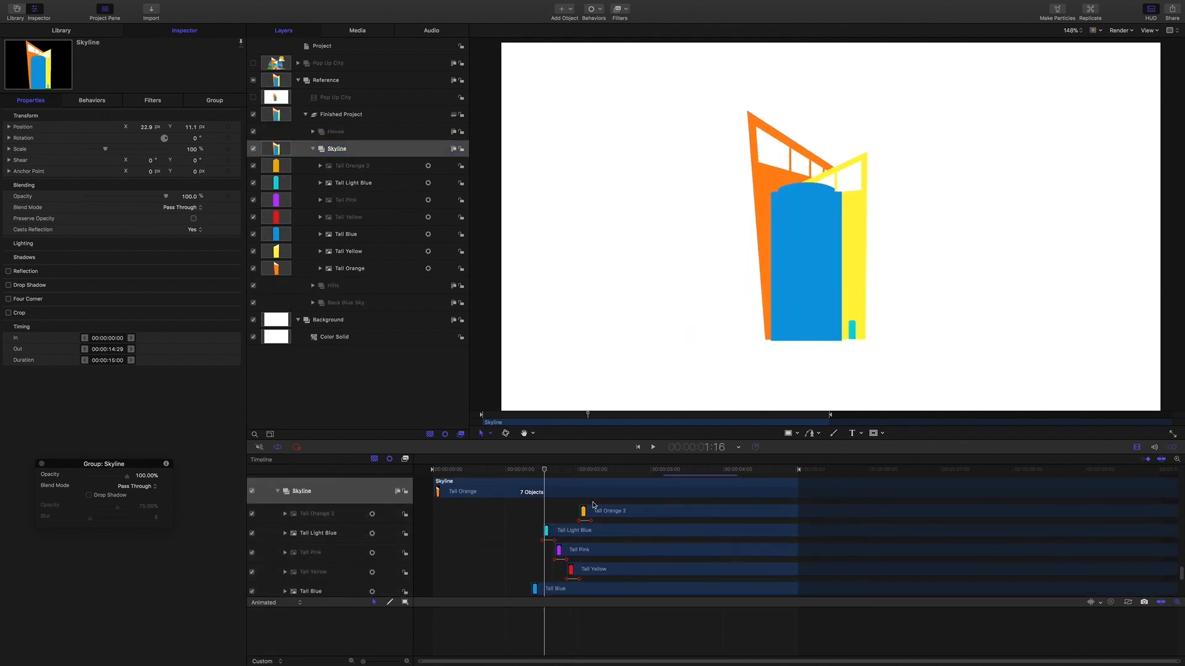
{"action": "scroll", "coordinate": [595, 505], "scroll_direction": "down", "scroll_amount": 2}
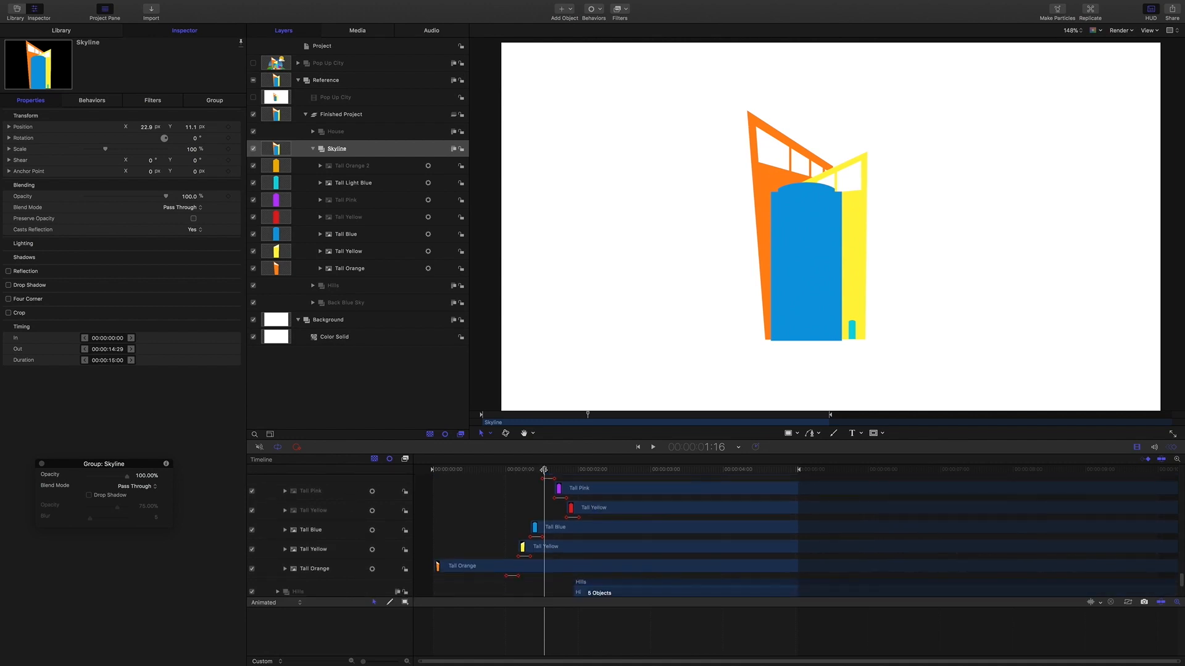
{"action": "left_click_drag", "start_coordinate": [545, 469], "coordinate": [505, 465]}
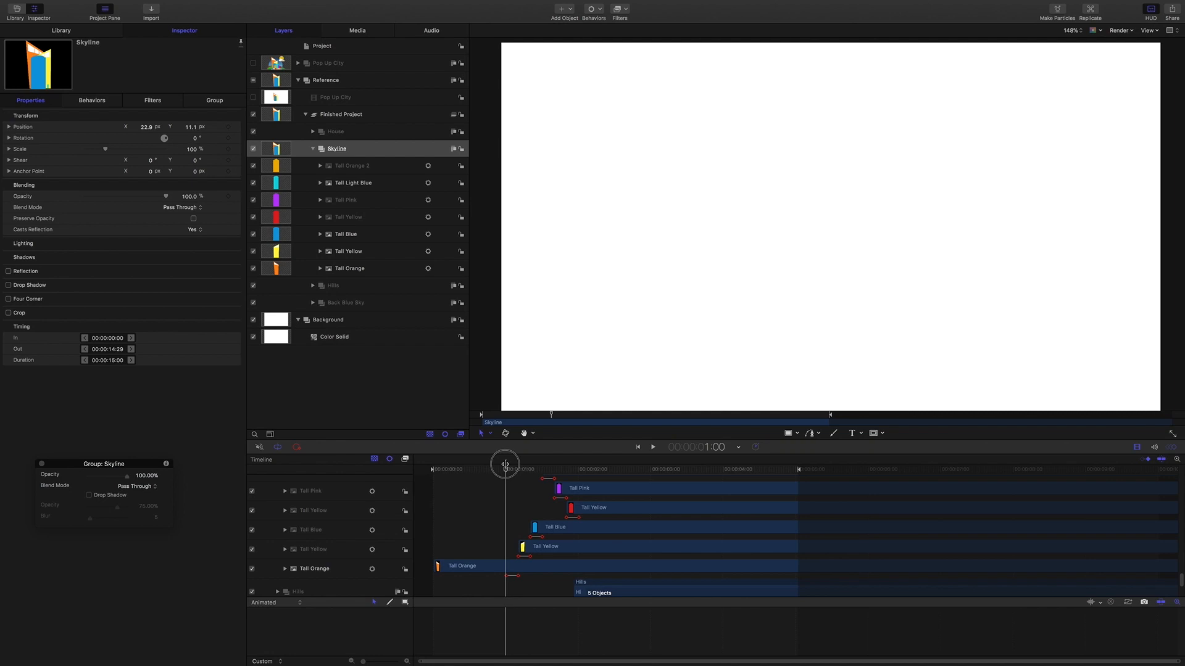
{"action": "left_click_drag", "start_coordinate": [505, 465], "coordinate": [567, 470]}
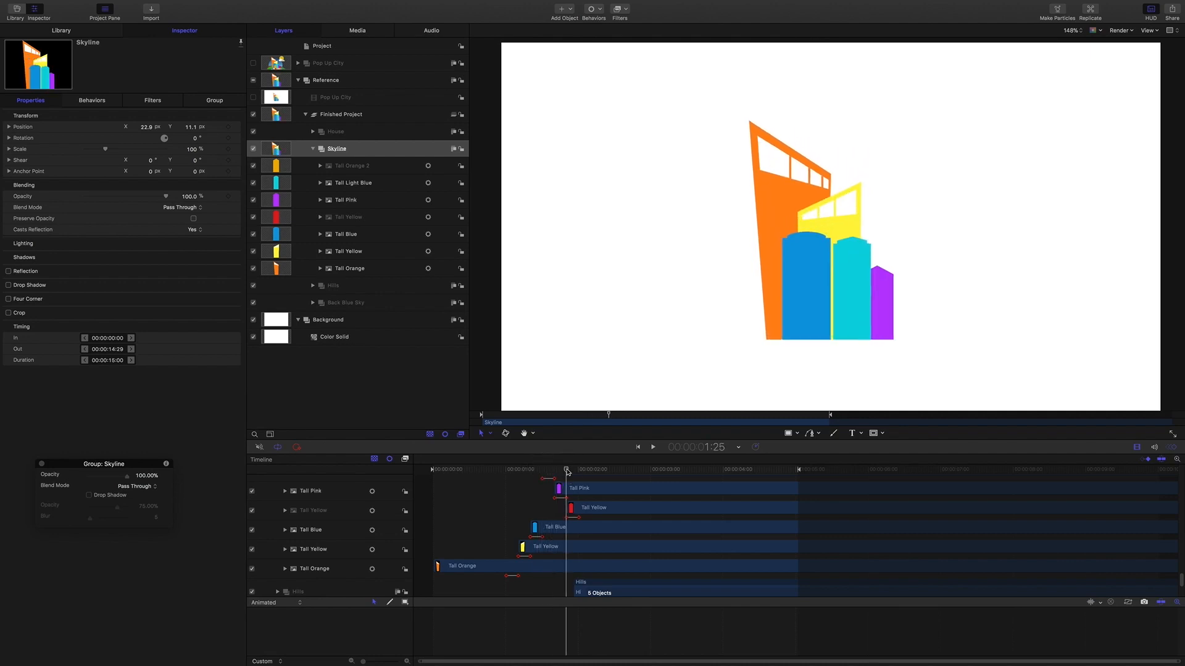
Play the House group's animation in Finished Project from 2:00 to check its timing, and collapse Finished Project
{"action": "left_click", "coordinate": [338, 135]}
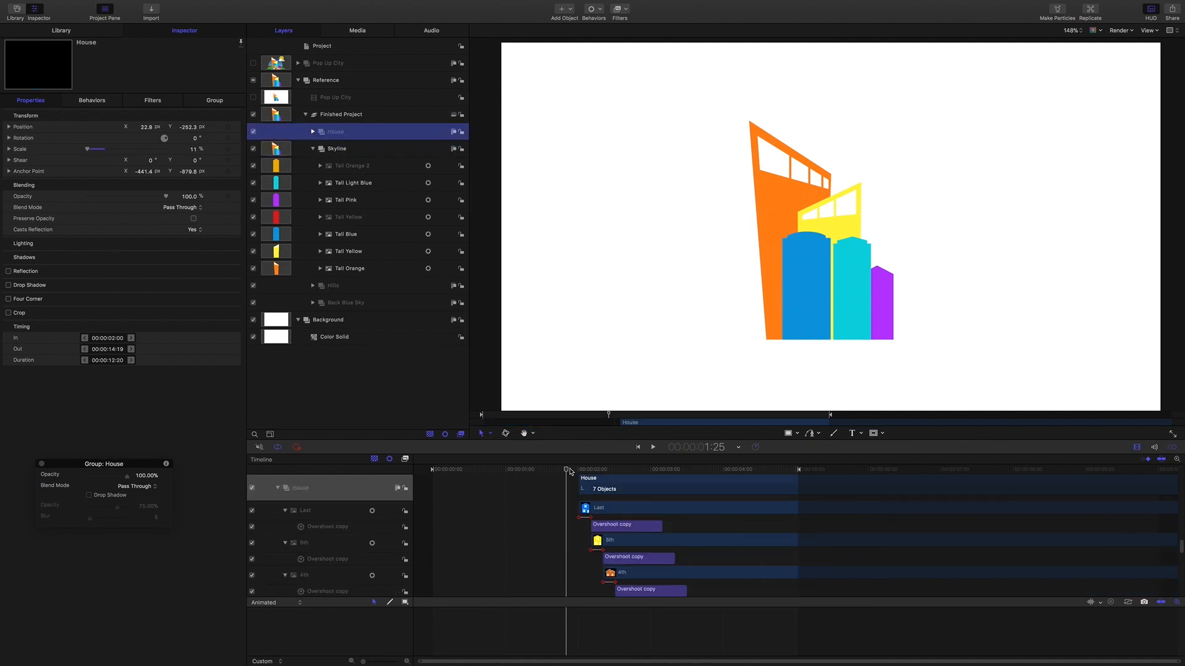
{"action": "mouse_move", "coordinate": [566, 471]}
{"action": "left_mouse_down"}
{"action": "mouse_move", "coordinate": [658, 482]}
{"action": "mouse_move", "coordinate": [580, 474]}
{"action": "left_mouse_up"}
{"action": "key", "text": "space"}
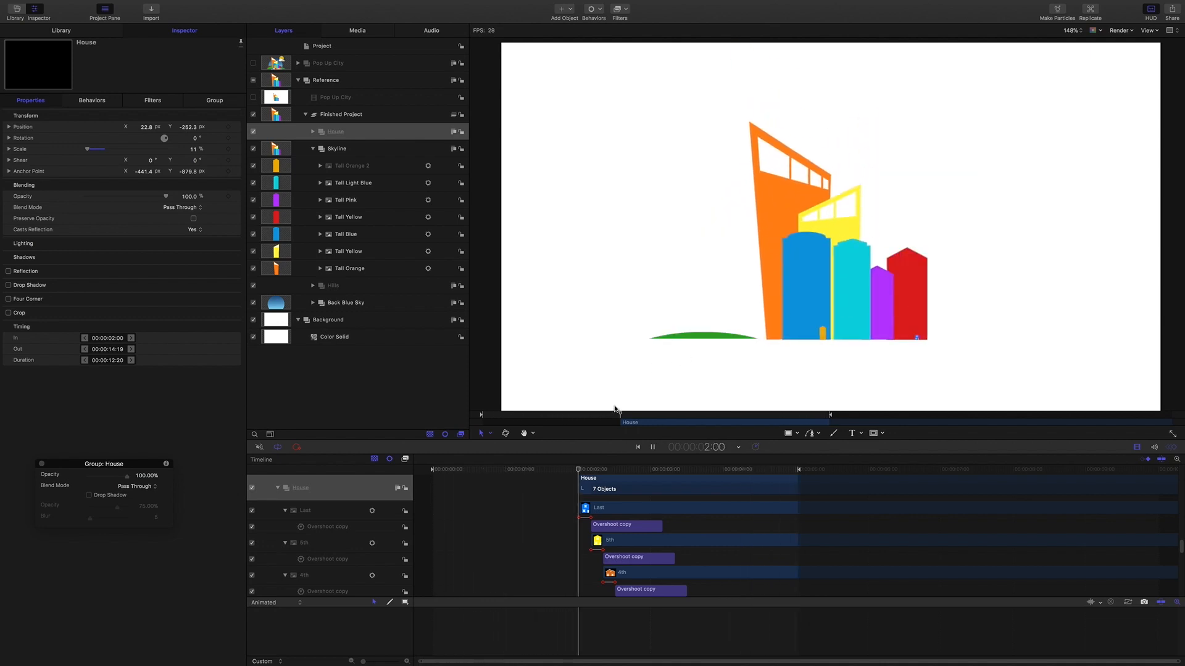
{"action": "key", "text": "space"}
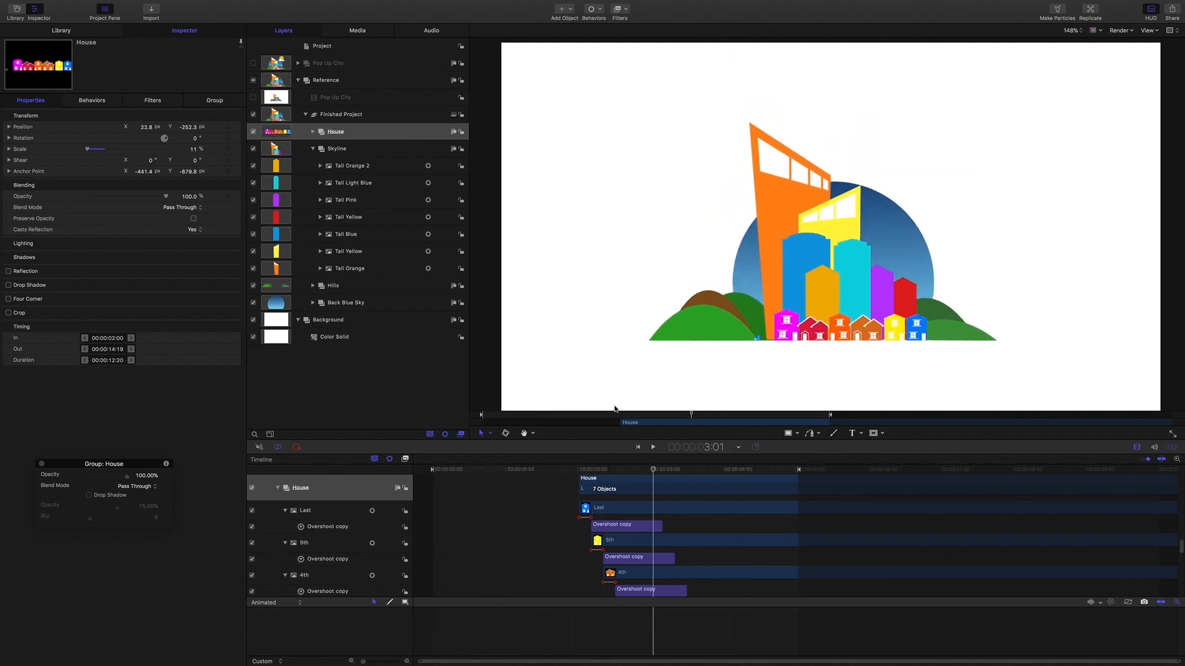
{"action": "left_click", "coordinate": [306, 115]}
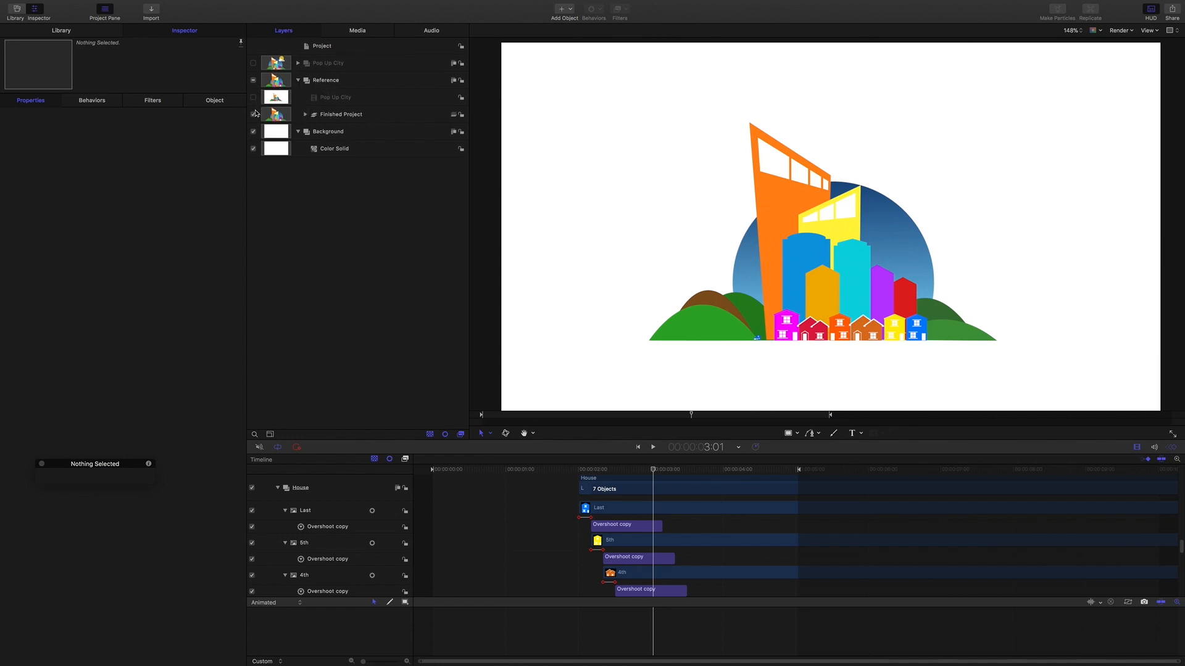
Hide Finished Project and the Reference group, and make the Pop Up City group visible
{"action": "left_click", "coordinate": [253, 115]}
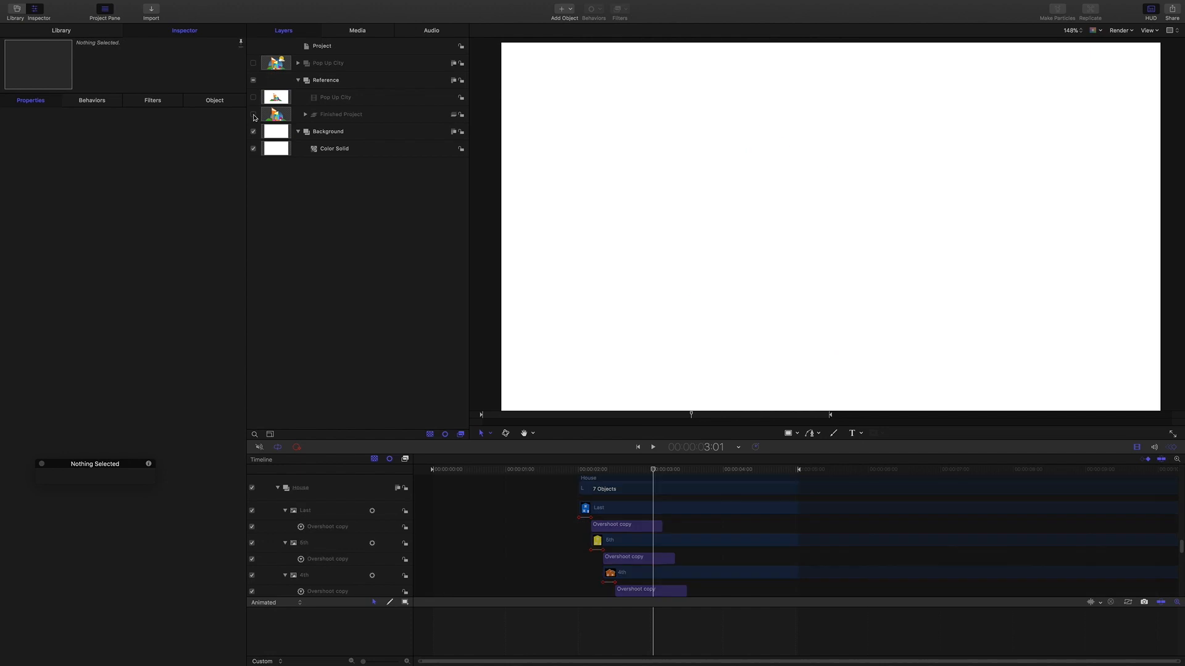
{"action": "left_click", "coordinate": [253, 63]}
{"action": "left_click", "coordinate": [253, 80]}
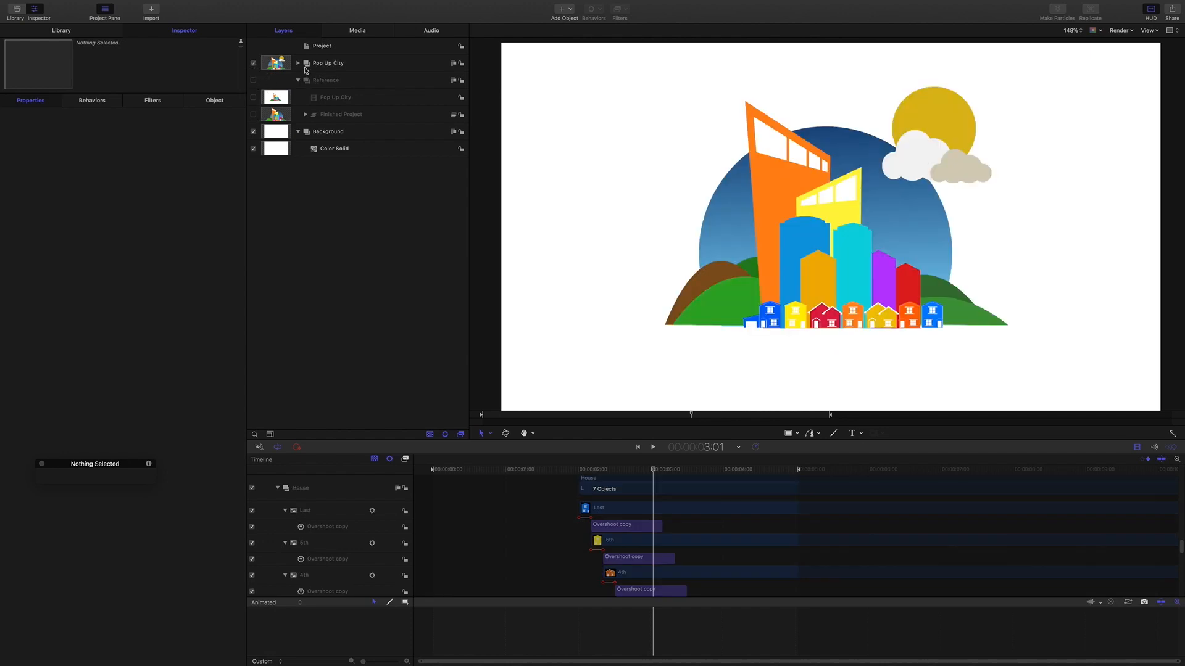
Apply a Colorize filter to the House 5 layer in the Houses group, with on-screen overlays shown
{"action": "left_click", "coordinate": [298, 64]}
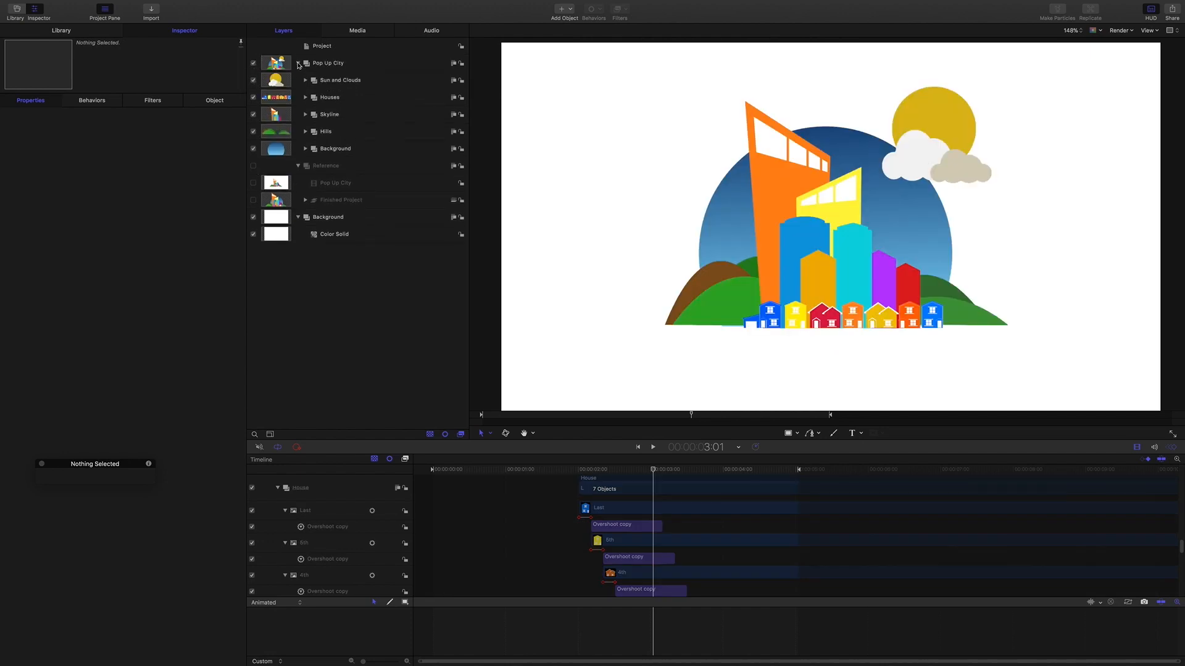
{"action": "left_click", "coordinate": [311, 98]}
{"action": "left_click", "coordinate": [305, 99]}
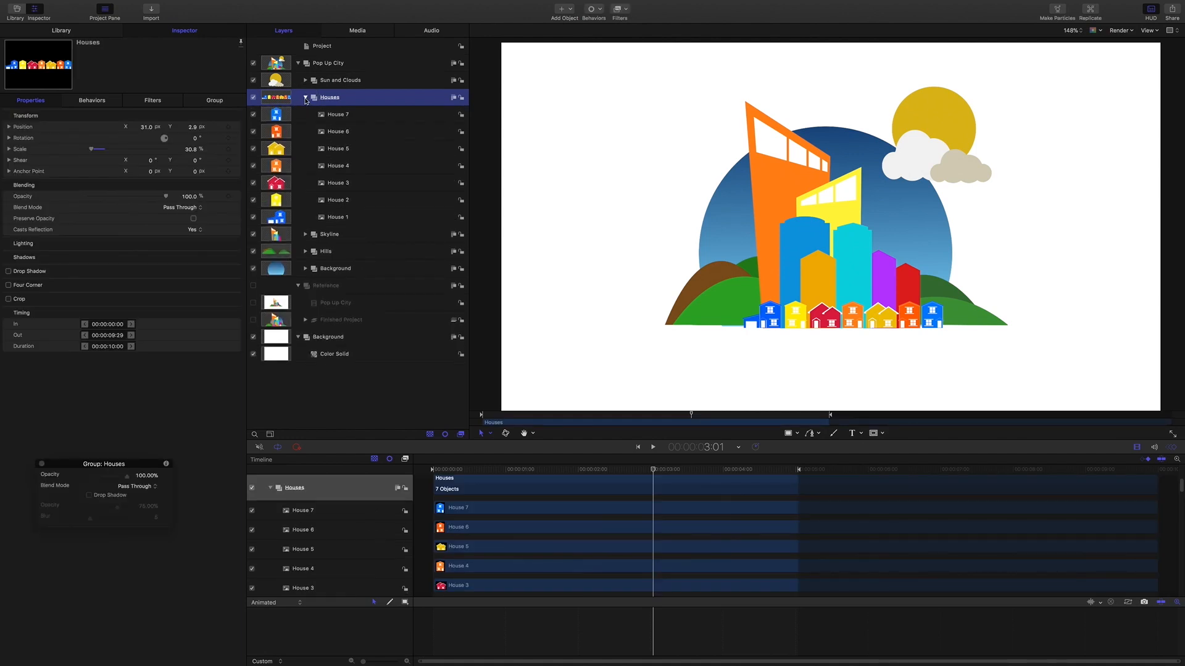
{"action": "left_click", "coordinate": [340, 151]}
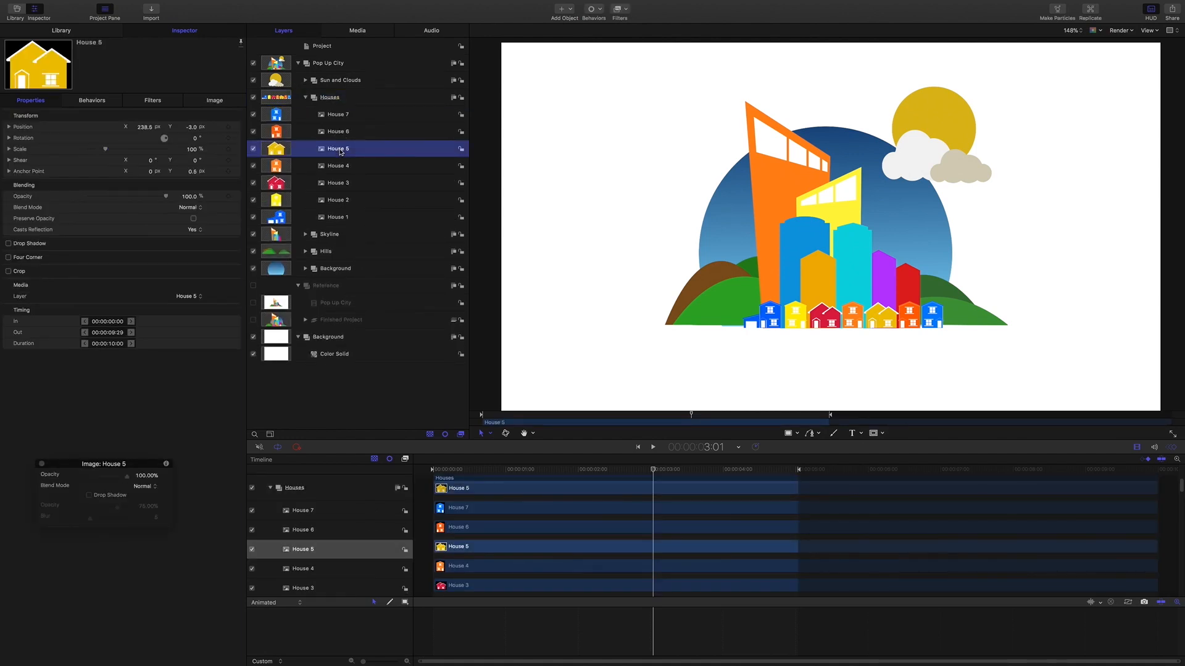
{"action": "key", "text": "super+slash"}
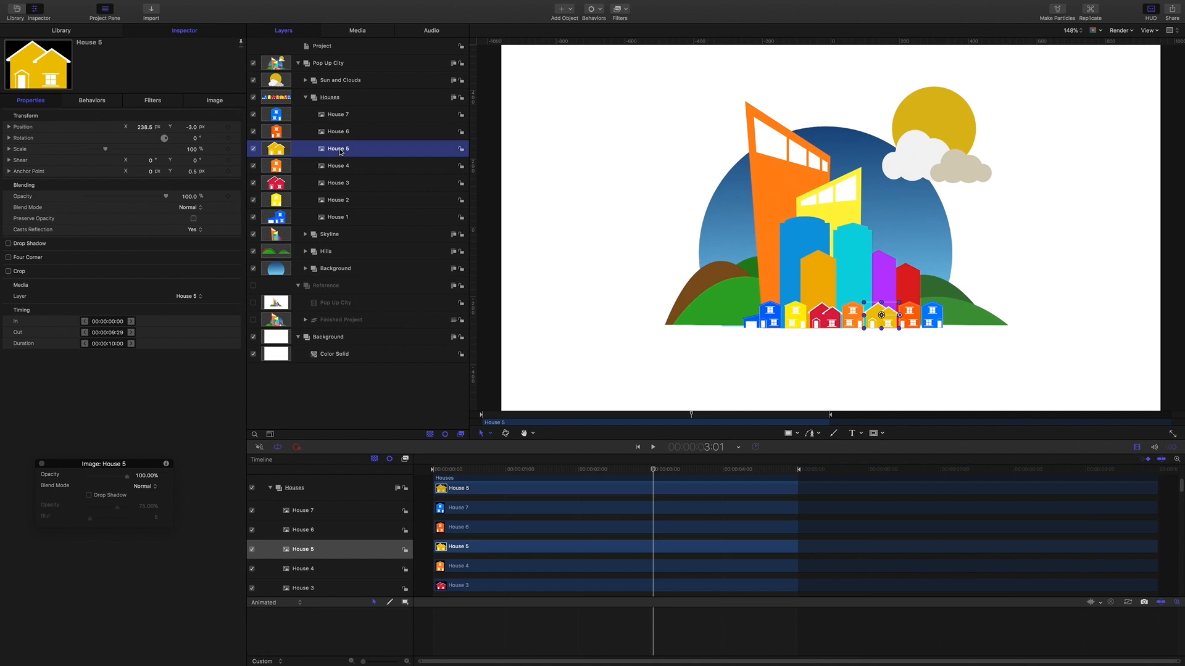
{"action": "left_click_drag", "start_coordinate": [807, 196], "coordinate": [822, 162]}
{"action": "left_click_drag", "start_coordinate": [803, 227], "coordinate": [730, 125]}
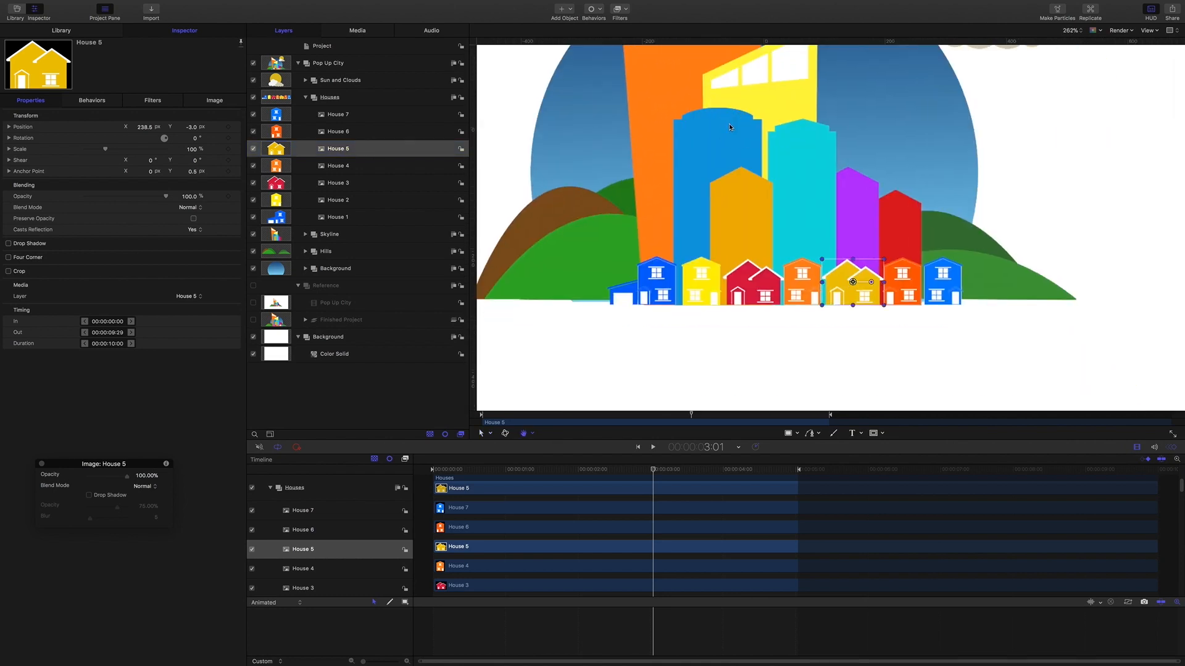
{"action": "left_click", "coordinate": [619, 10]}
{"action": "mouse_move", "coordinate": [632, 40]}
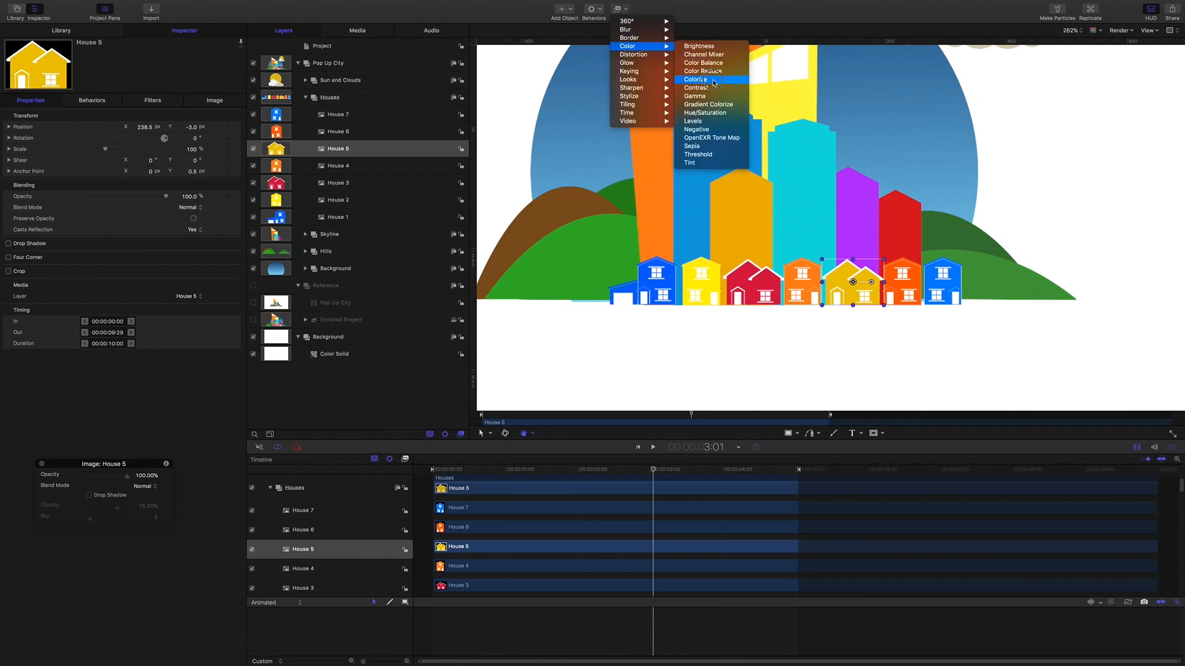
{"action": "left_click", "coordinate": [714, 83]}
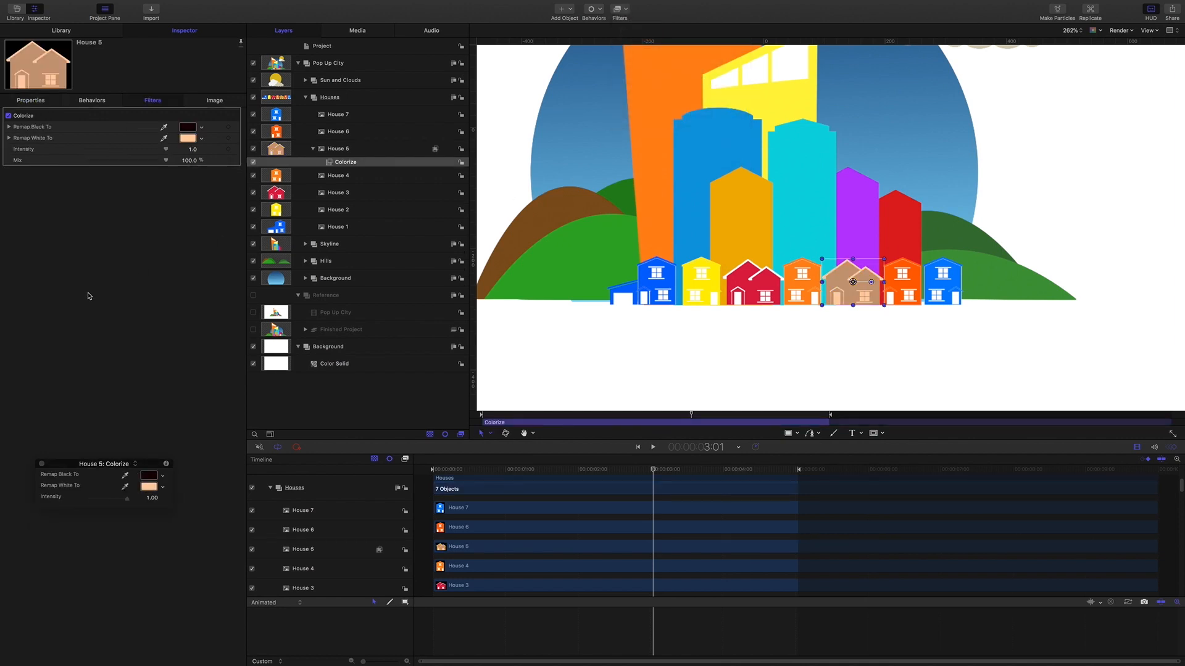
Set House 5's Colorize filter to remap white to White and black to Blue
{"action": "left_click", "coordinate": [149, 486]}
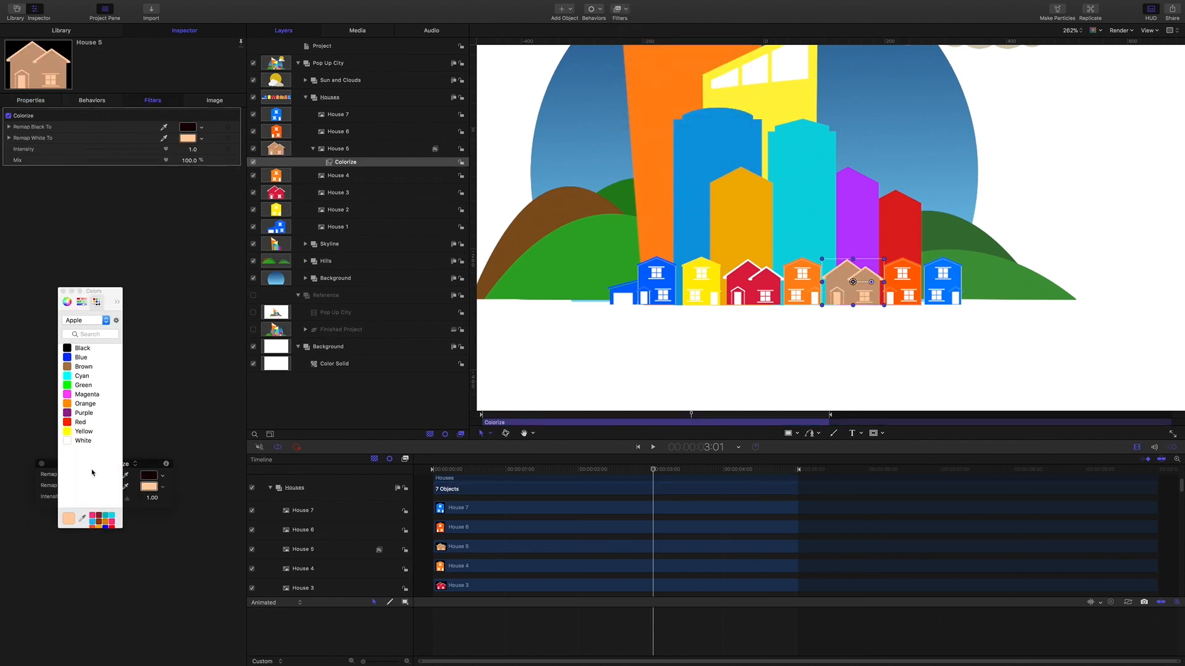
{"action": "left_click", "coordinate": [68, 441]}
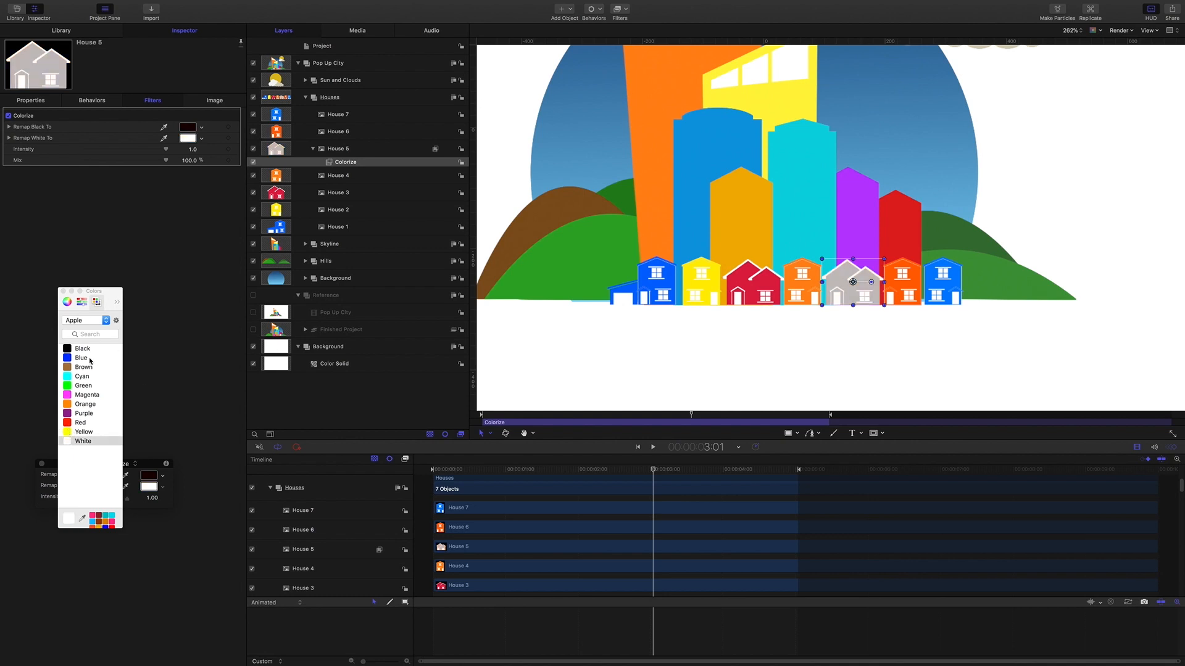
{"action": "left_click", "coordinate": [188, 128]}
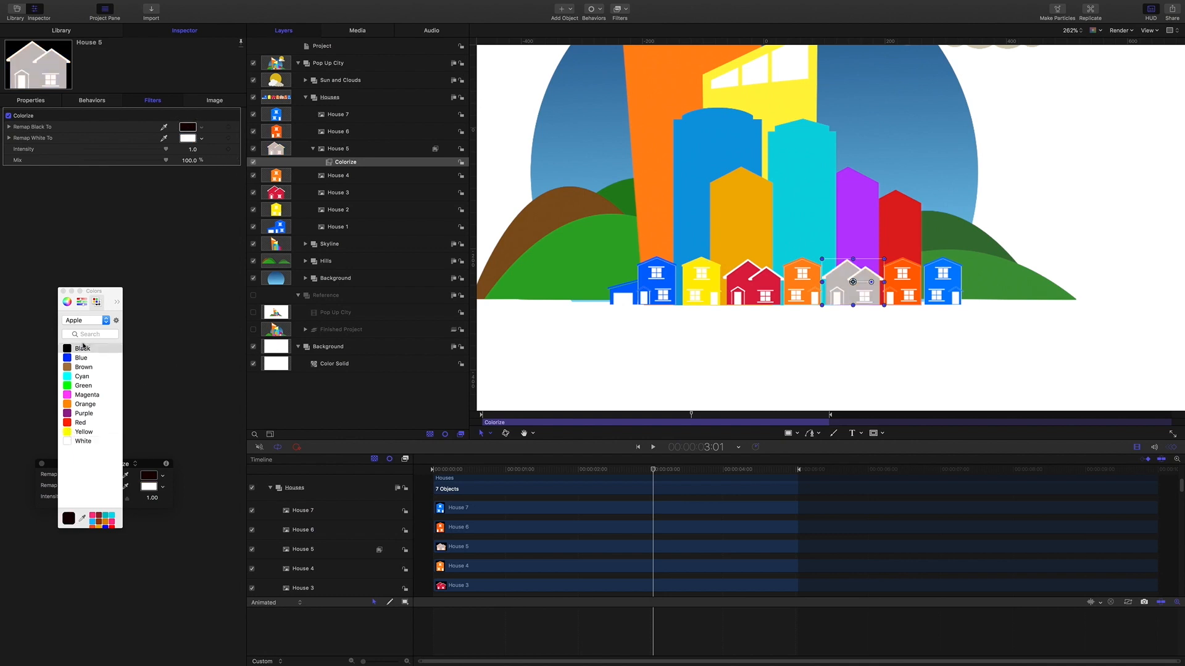
{"action": "left_click", "coordinate": [70, 359]}
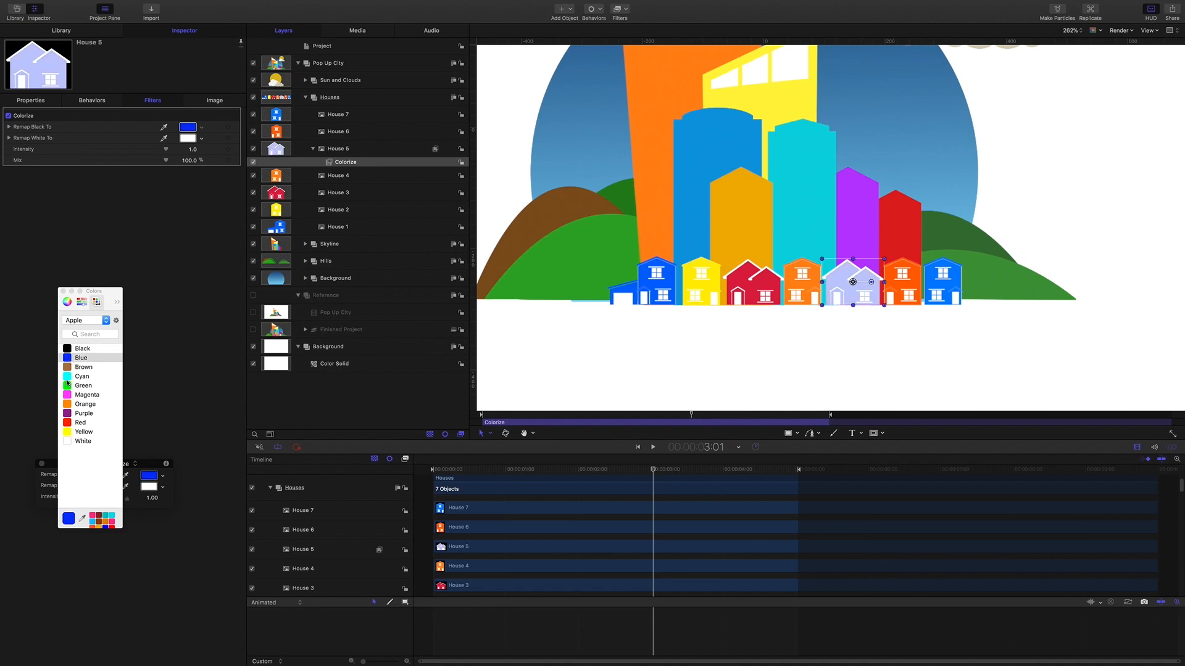
Try Cyan, Green, Magenta, Orange and Black as House 5's Remap Black To color, and return it to Blue
{"action": "left_click", "coordinate": [69, 377]}
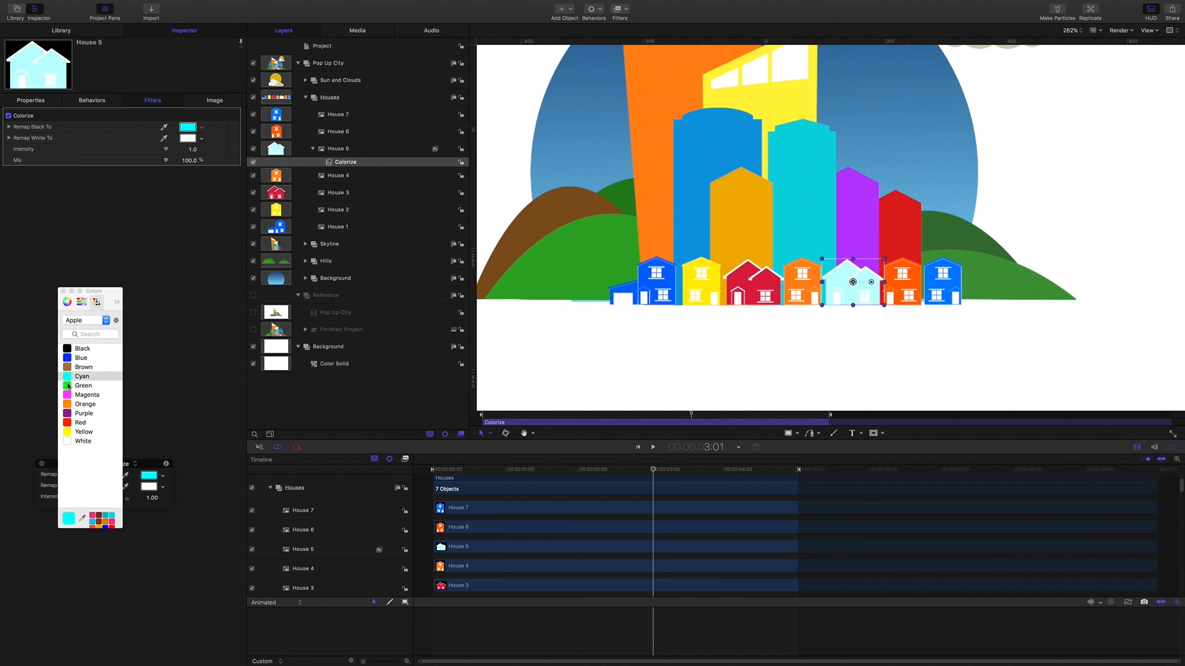
{"action": "left_click", "coordinate": [68, 387]}
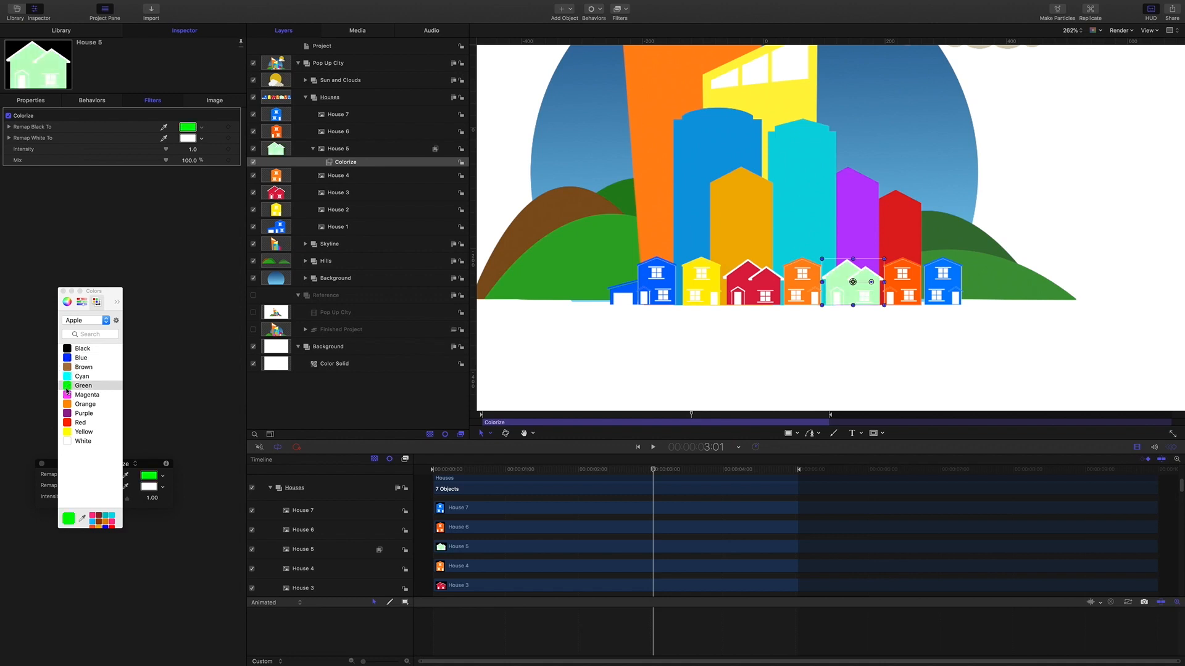
{"action": "left_click", "coordinate": [67, 395]}
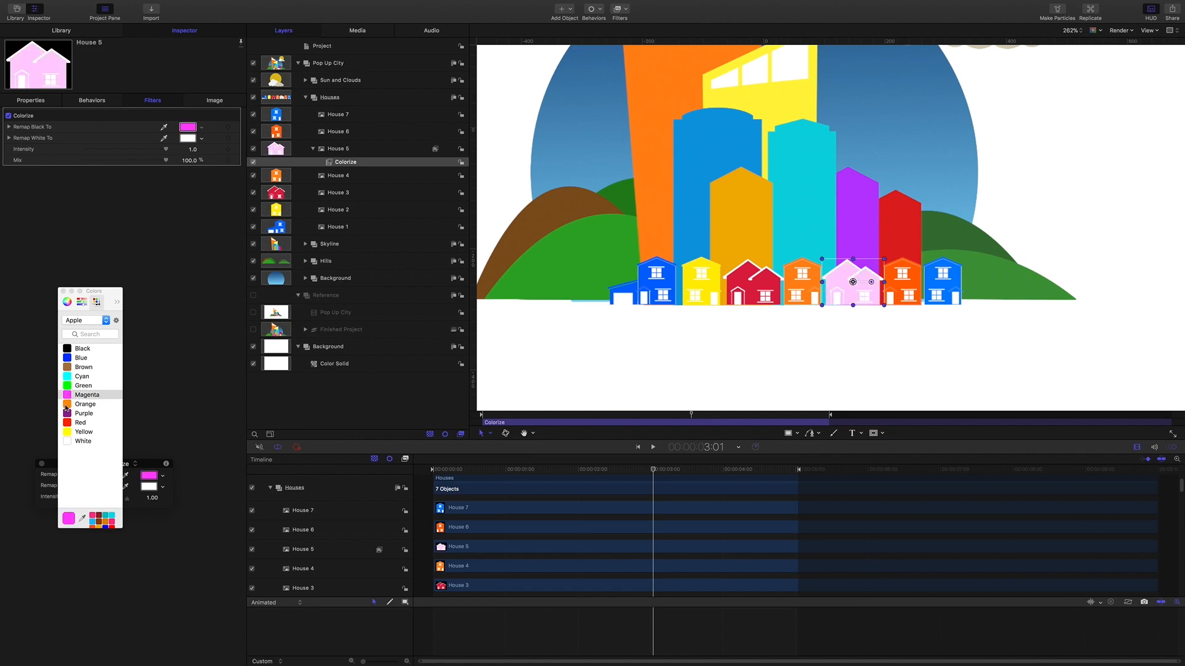
{"action": "left_click", "coordinate": [68, 405]}
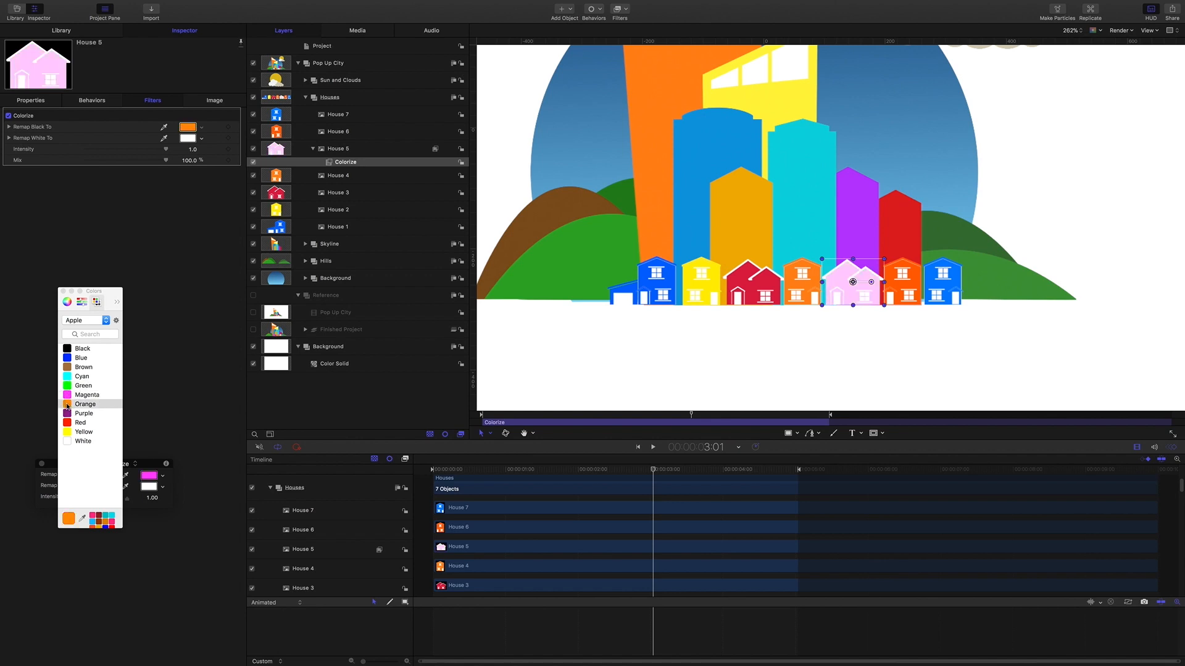
{"action": "left_click", "coordinate": [68, 348]}
{"action": "left_click", "coordinate": [68, 358]}
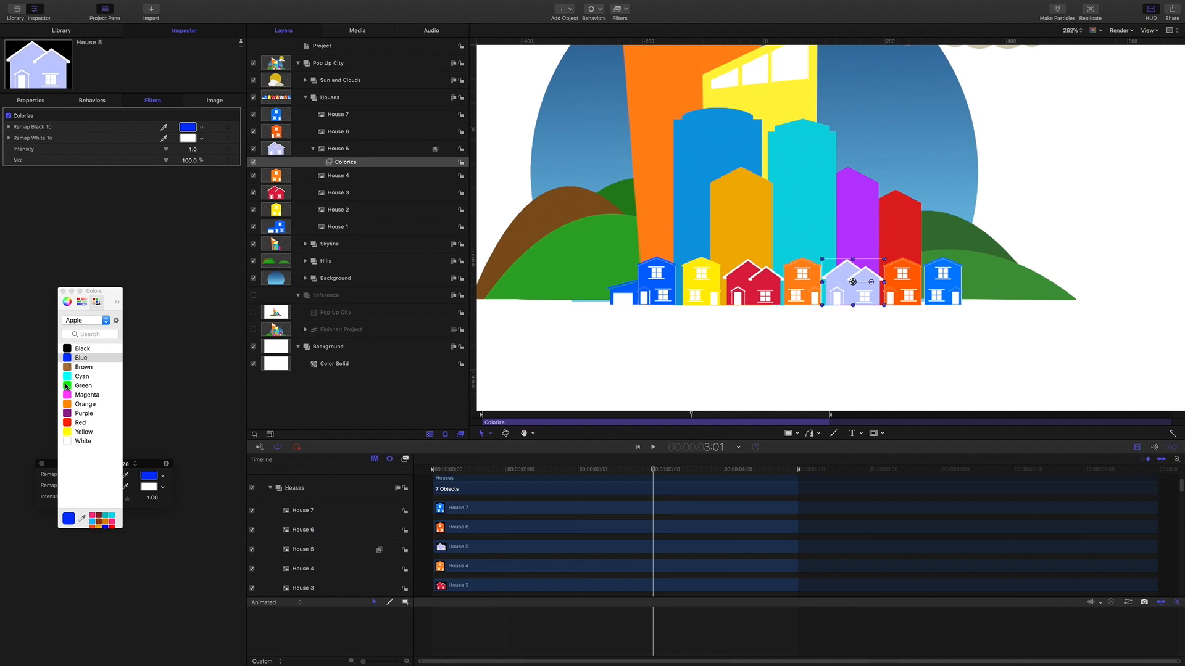
Set House 5's Remap Black To color to Green and collapse the Houses and Pop Up City groups
{"action": "left_click", "coordinate": [68, 386]}
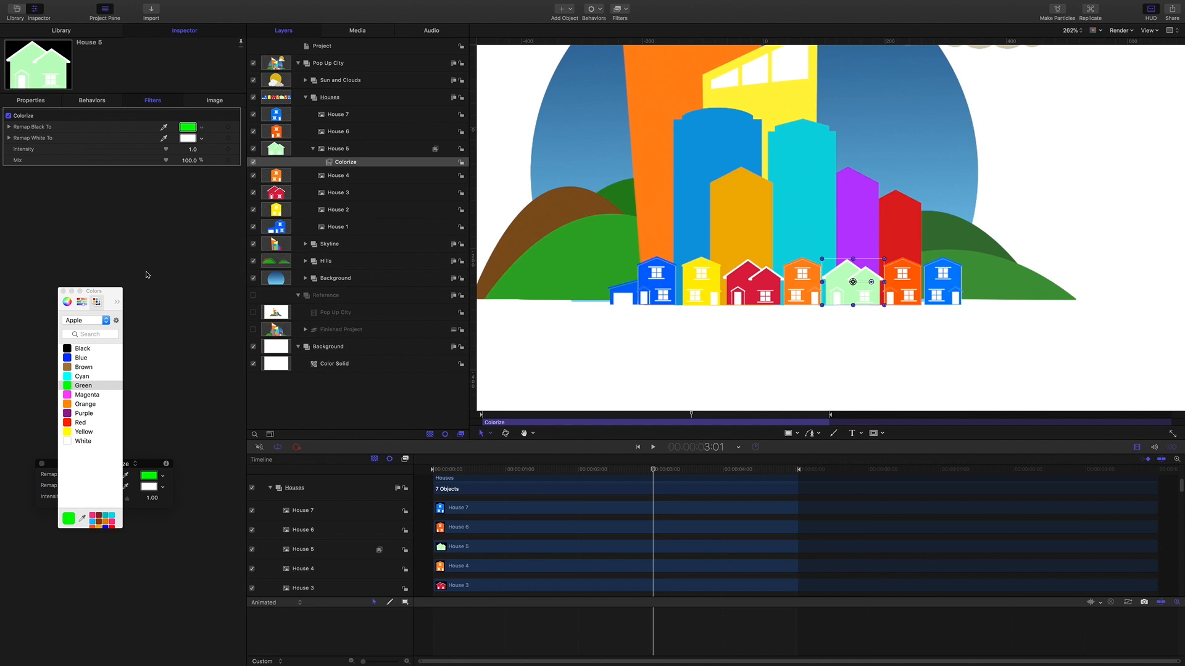
{"action": "left_click", "coordinate": [305, 97]}
{"action": "left_click", "coordinate": [298, 63]}
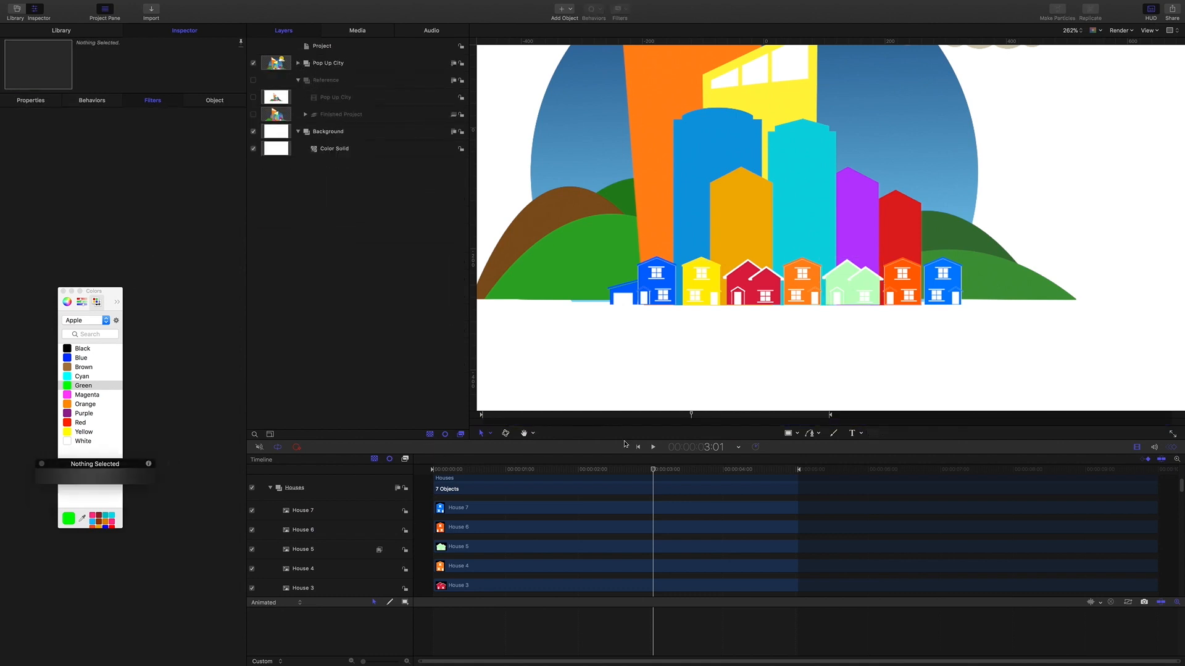
Return the playhead to the project start and collapse the Reference group and the main Background group
{"action": "key", "text": "Home"}
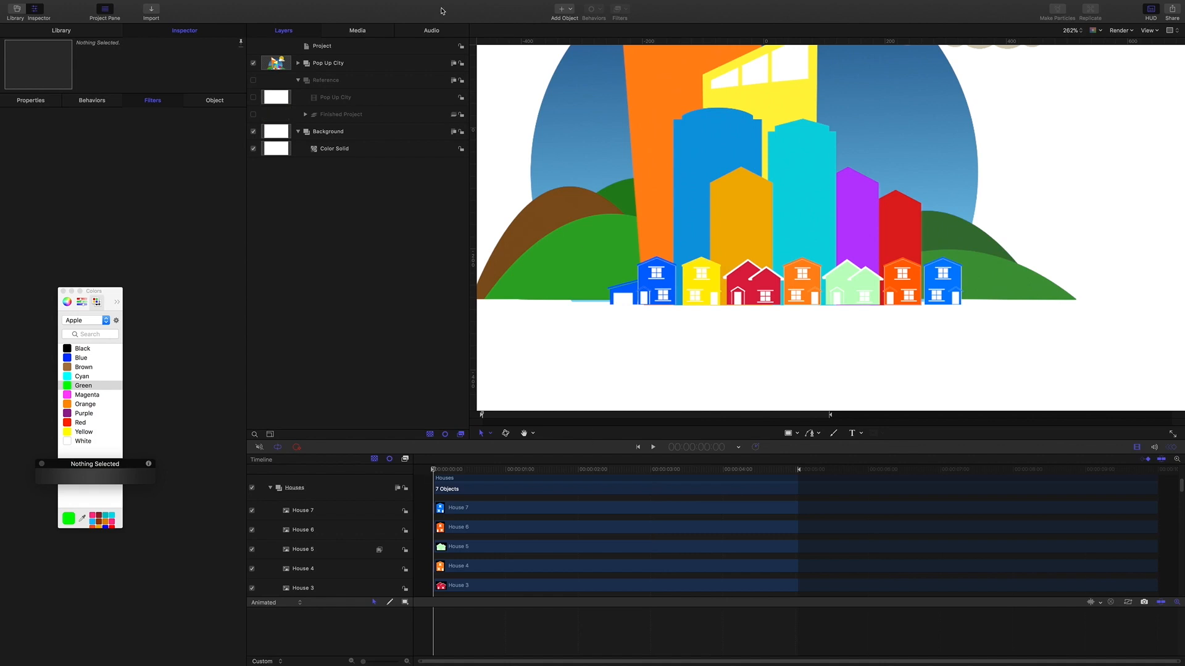
{"action": "left_click", "coordinate": [298, 80]}
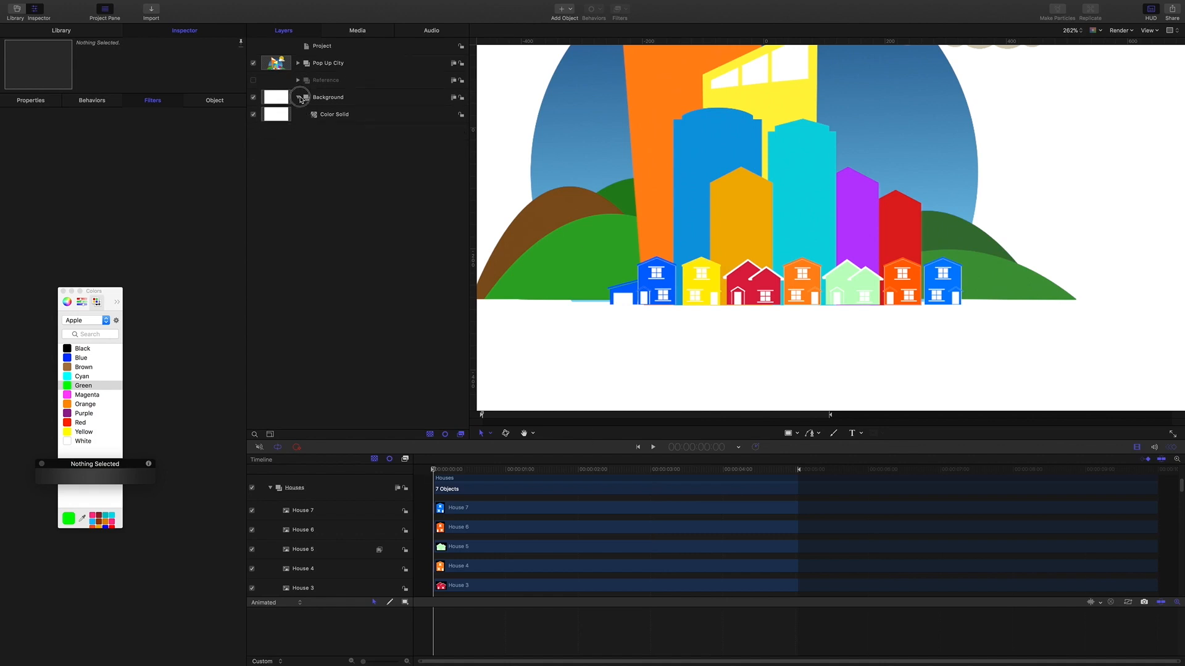
{"action": "left_click", "coordinate": [299, 98]}
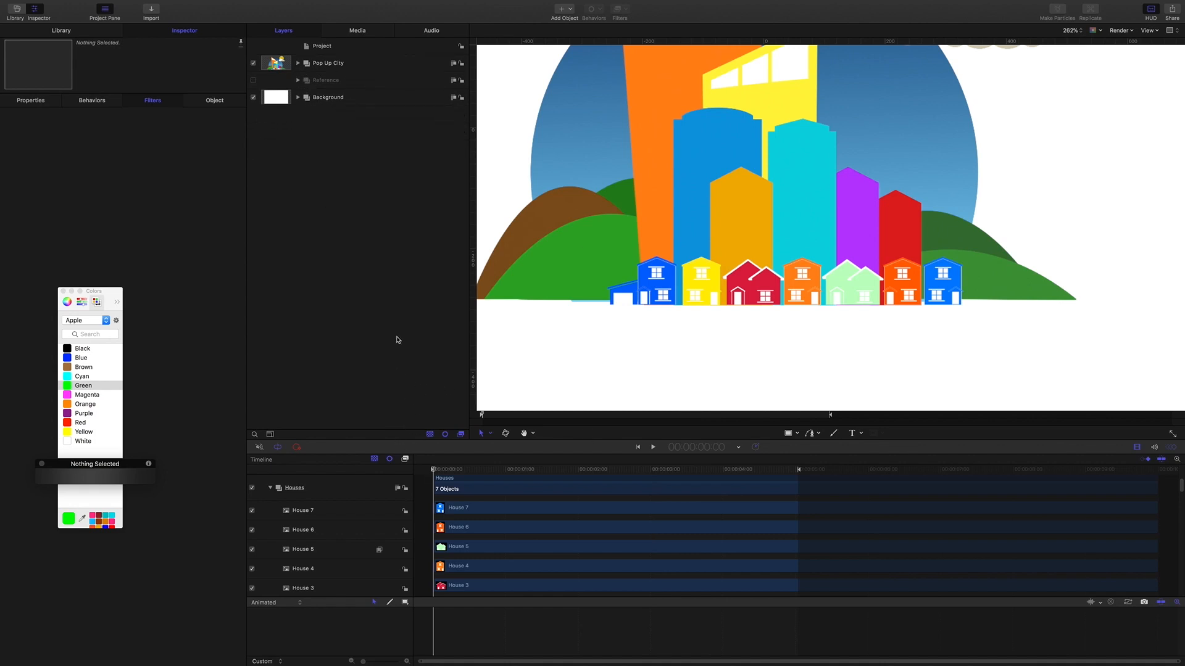
{"action": "key", "text": "shift+z"}
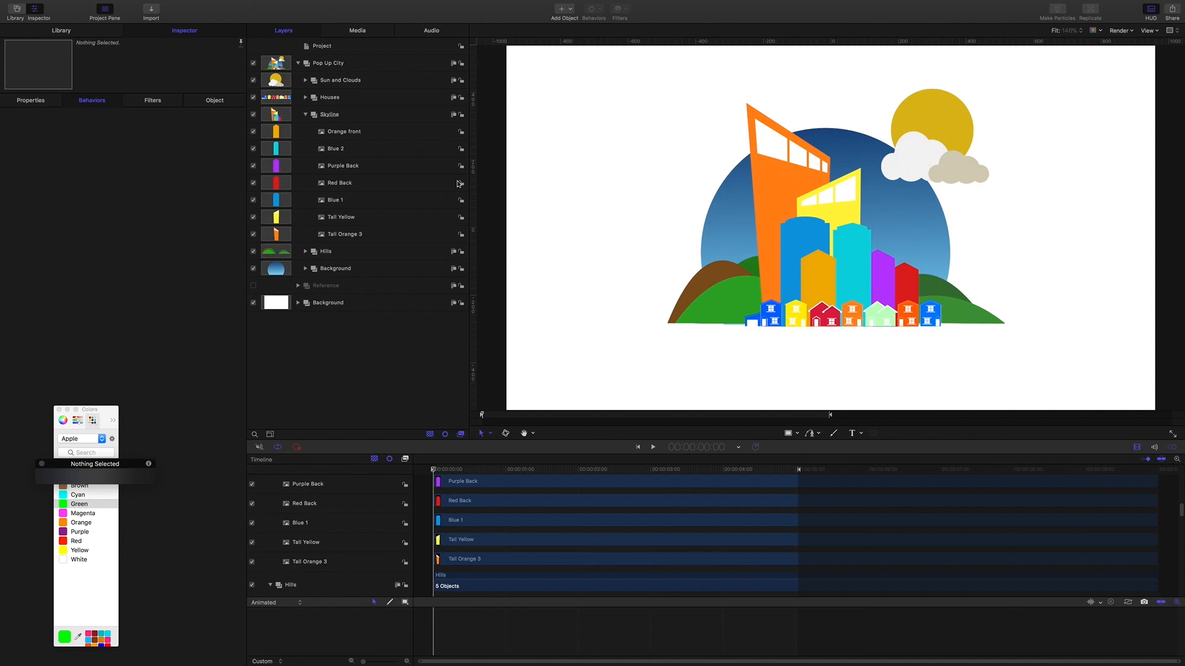
Hide the Hills, Background and Sun and Clouds groups inside Pop Up City
{"action": "left_click", "coordinate": [253, 252]}
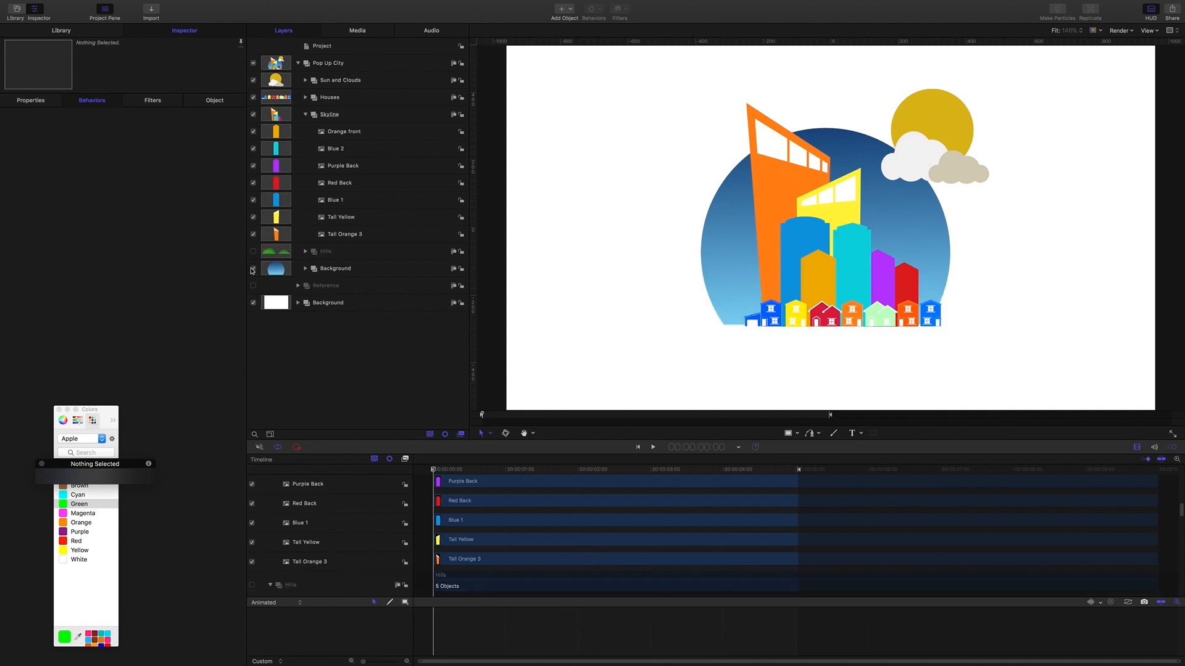
{"action": "left_click", "coordinate": [253, 270]}
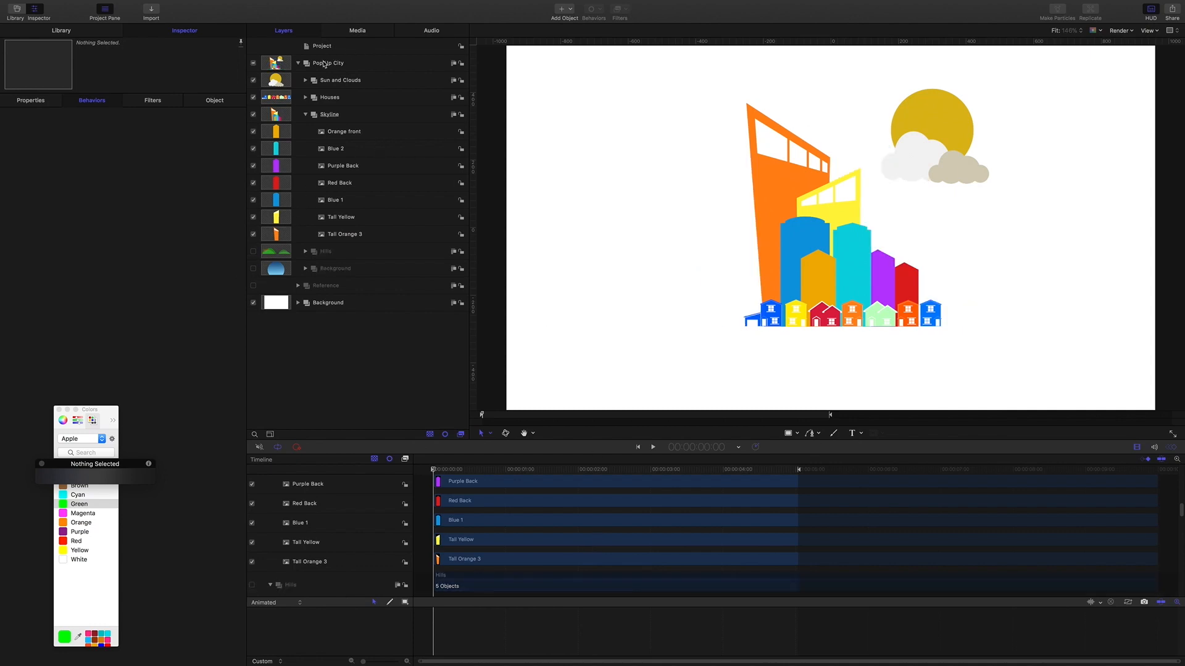
{"action": "left_click", "coordinate": [253, 81]}
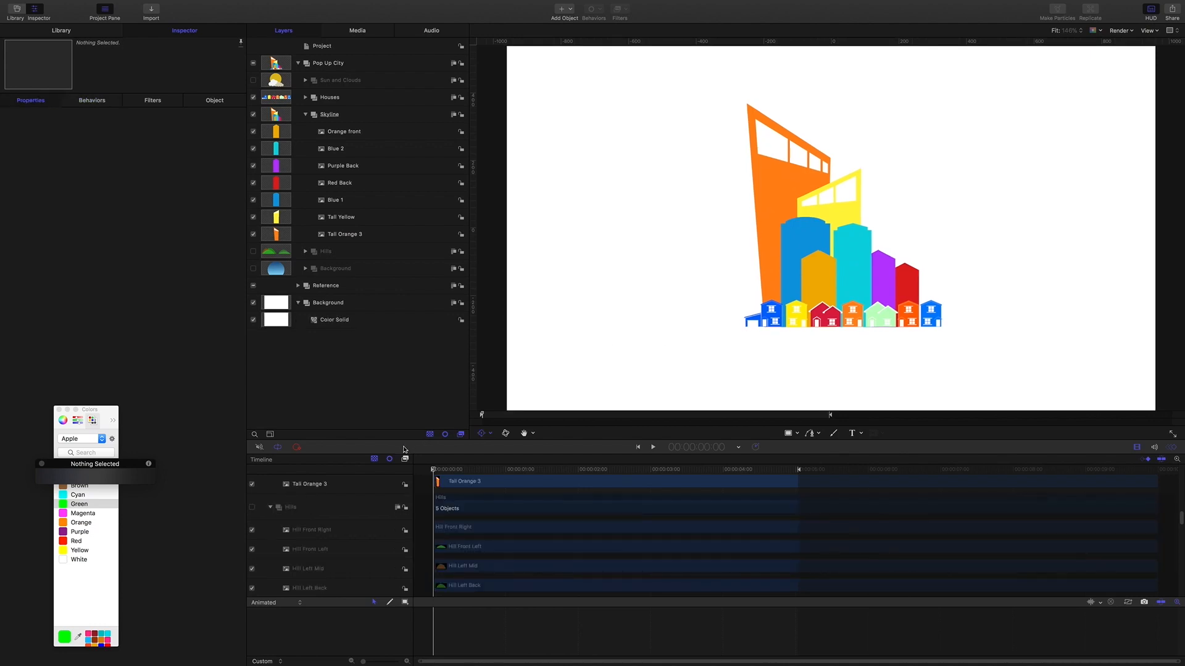
At the 1:00 mark, duplicate the Tall Orange 3 layer and shift the copy horizontally to about X 1092.5 px
{"action": "left_click", "coordinate": [718, 449]}
{"action": "type", "text": "1.0"}
{"action": "key", "text": "Return"}
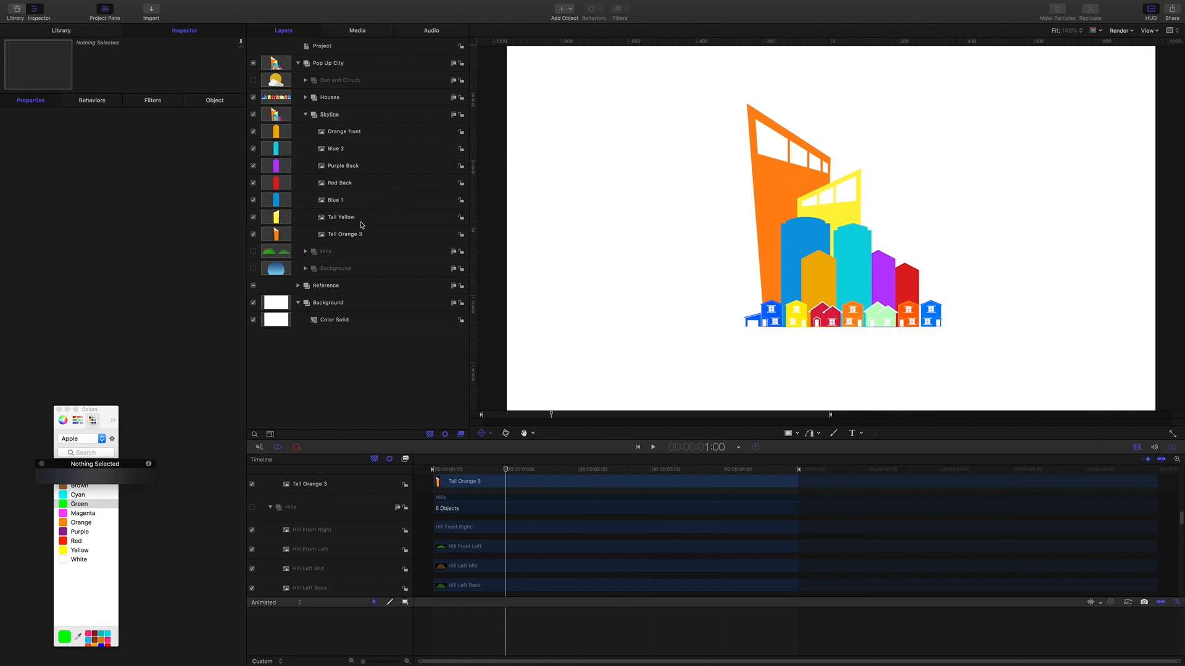
{"action": "left_click", "coordinate": [348, 237]}
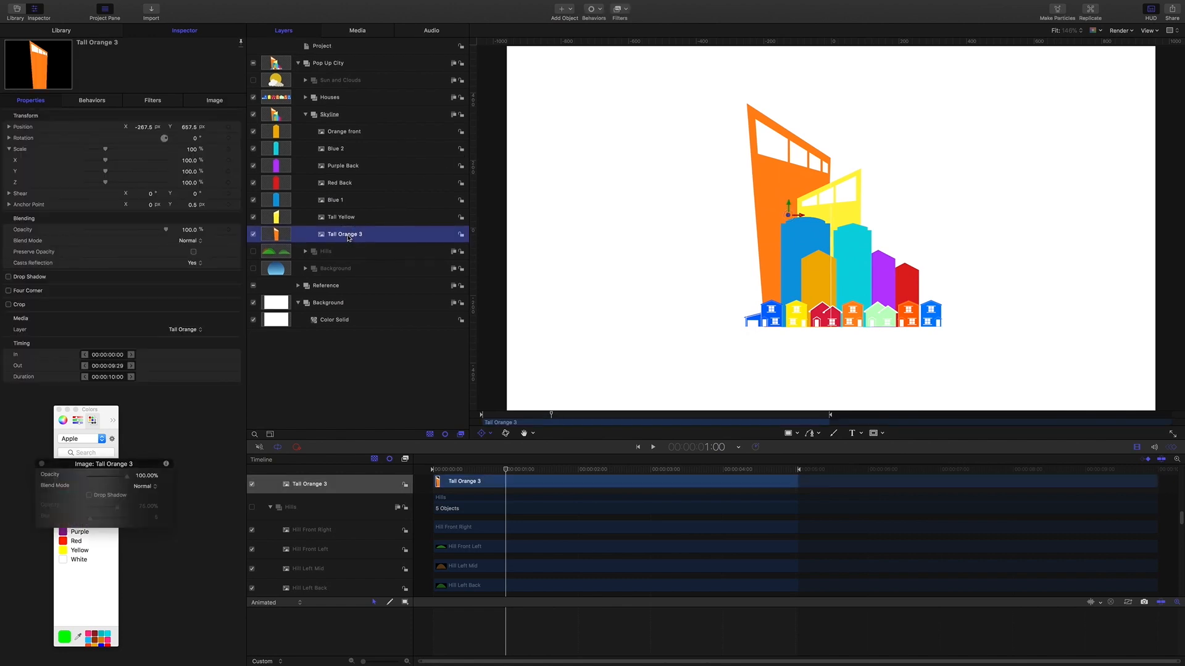
{"action": "key", "text": "super+d"}
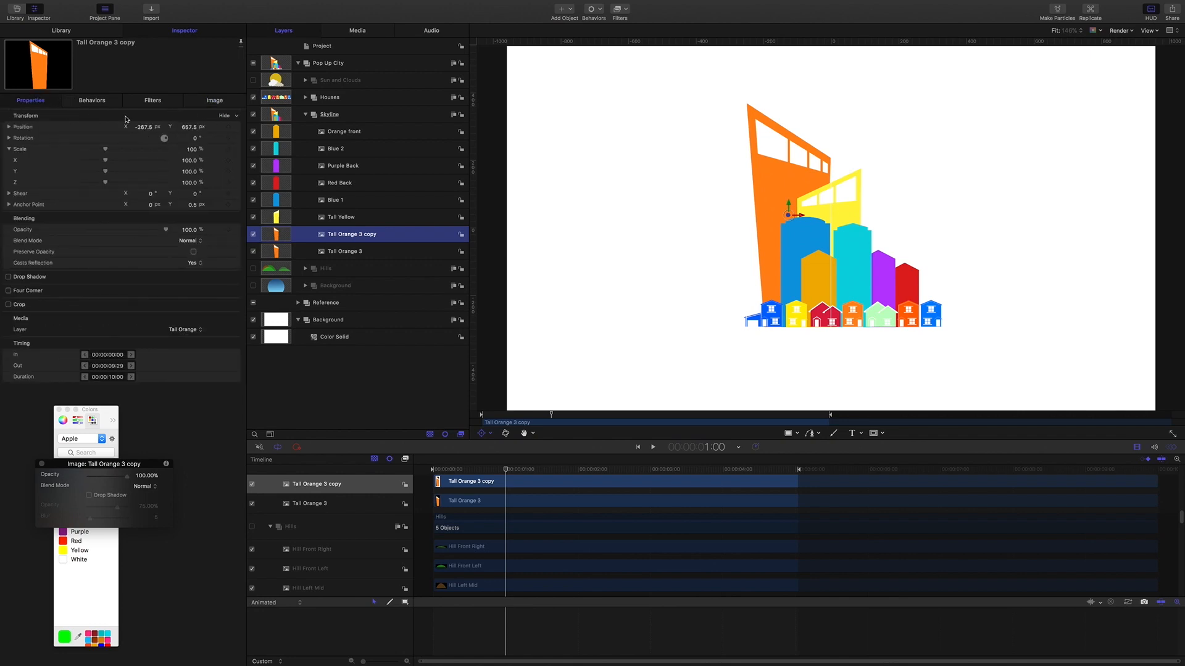
{"action": "left_click_drag", "start_coordinate": [143, 127], "coordinate": [230, 274]}
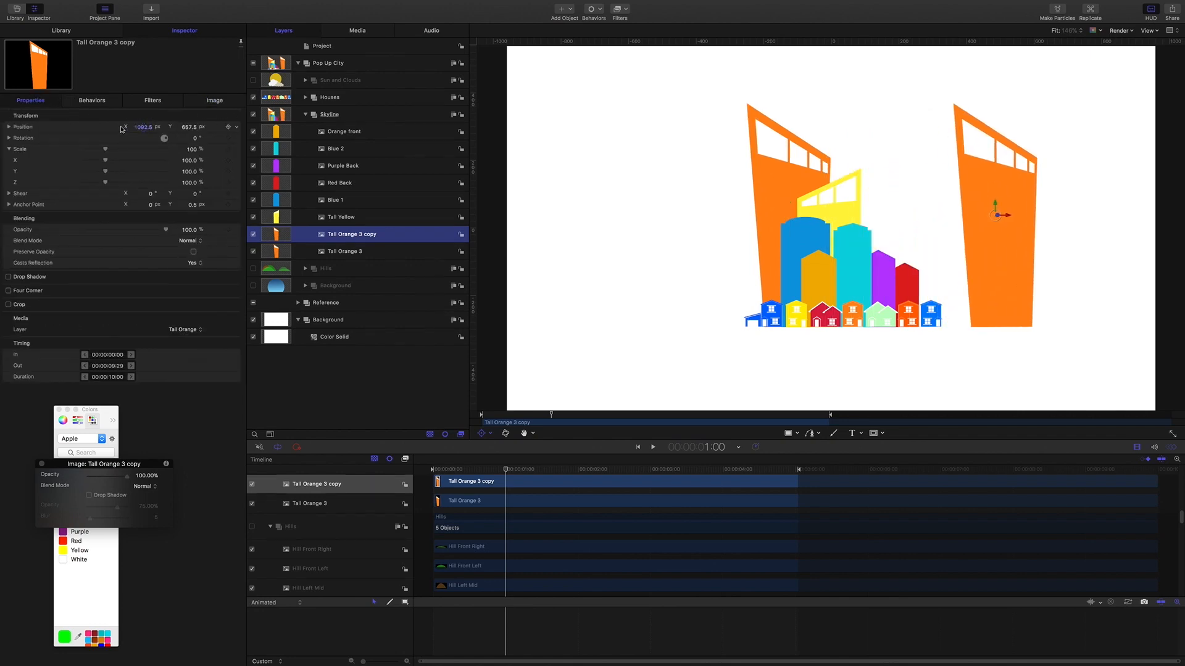
Add an Overshoot parameter behavior to the Scale of the original Tall Orange 3 layer
{"action": "left_click", "coordinate": [348, 253]}
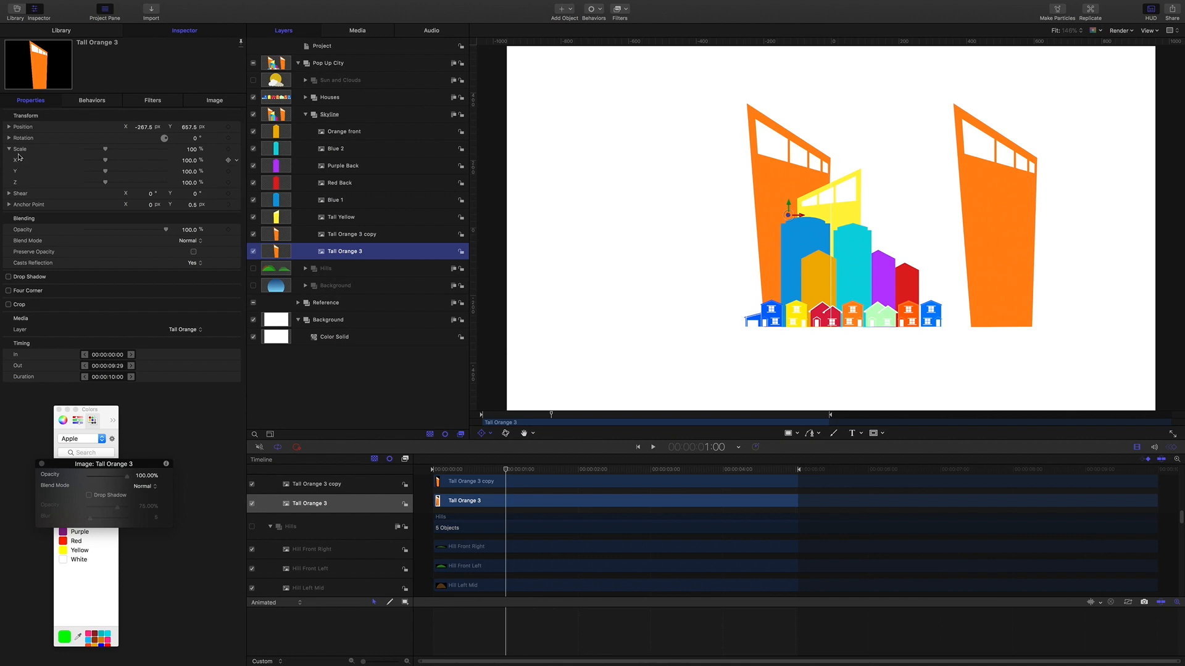
{"action": "left_click", "coordinate": [236, 149]}
{"action": "mouse_move", "coordinate": [306, 241]}
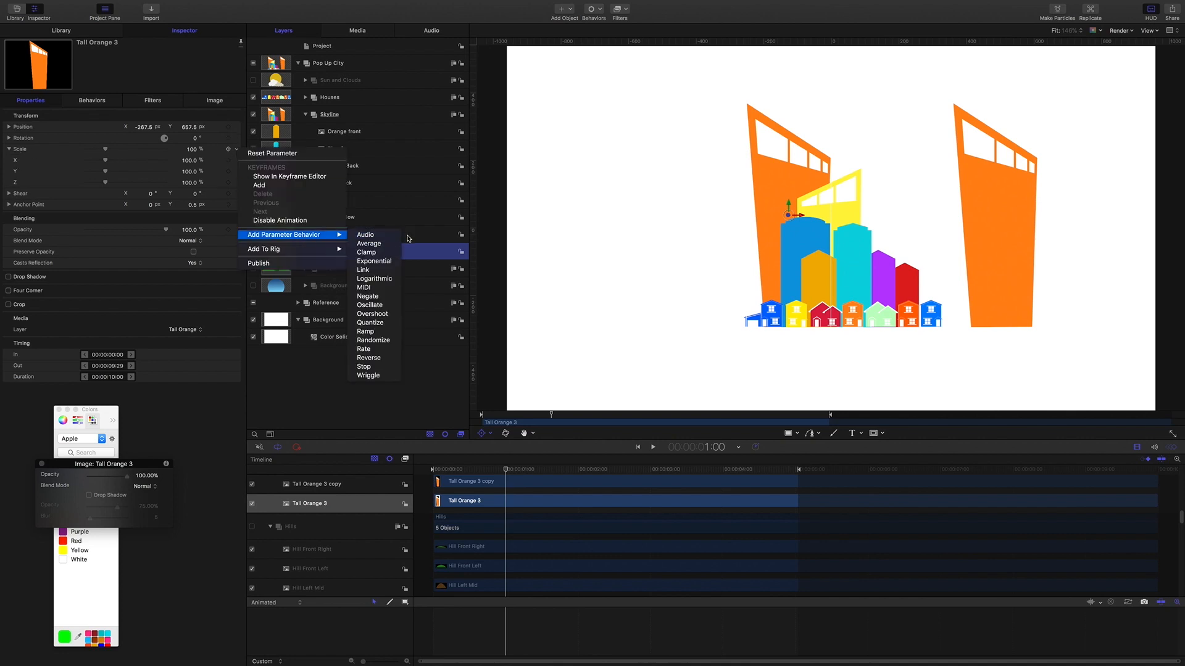
{"action": "left_click", "coordinate": [384, 317]}
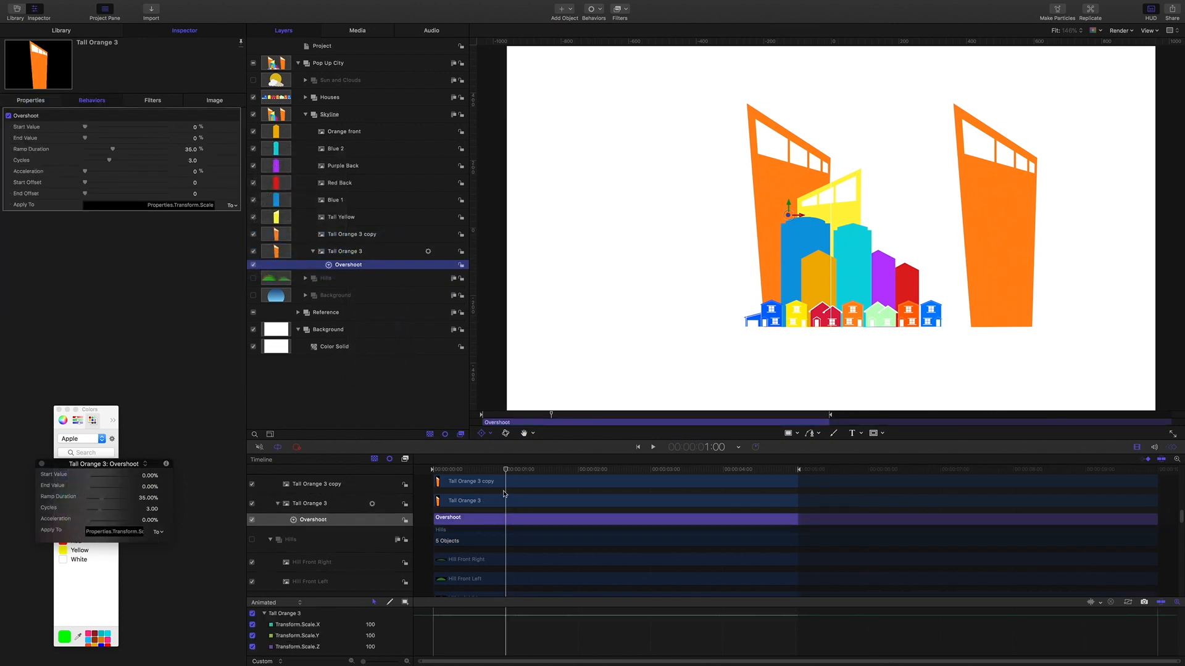
Trim the start of Tall Orange 3 and its Overshoot behavior to 1:00
{"action": "left_click", "coordinate": [364, 251]}
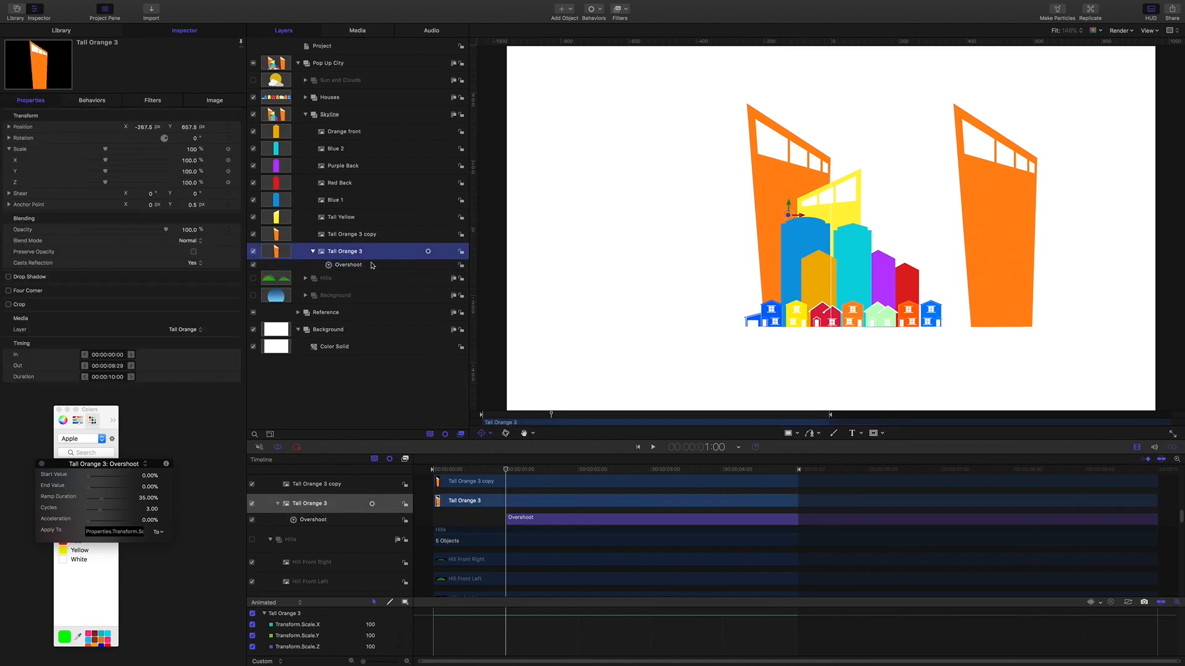
{"action": "key", "text": "i"}
{"action": "mouse_move", "coordinate": [507, 472]}
{"action": "left_mouse_down"}
{"action": "mouse_move", "coordinate": [495, 471]}
{"action": "mouse_move", "coordinate": [506, 471]}
{"action": "left_mouse_up"}
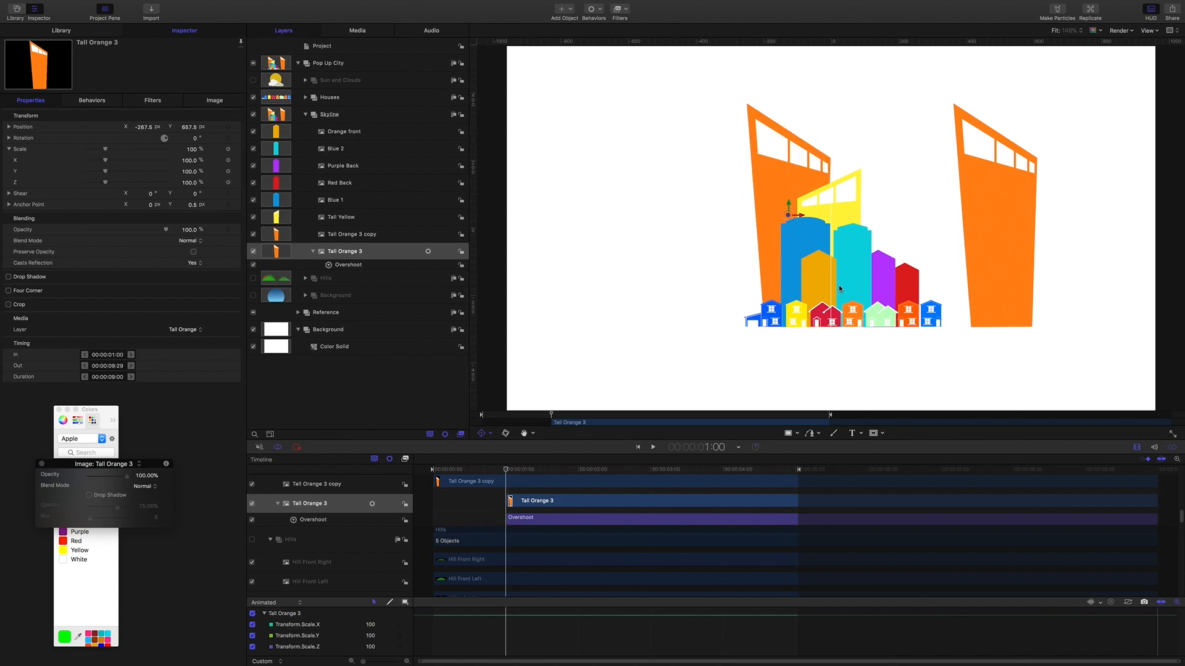
Move Tall Orange 3's anchor point down to the building's base and shift the layer to about X -835 px
{"action": "left_click_drag", "start_coordinate": [790, 204], "coordinate": [793, 302]}
{"action": "left_click_drag", "start_coordinate": [151, 130], "coordinate": [87, 130]}
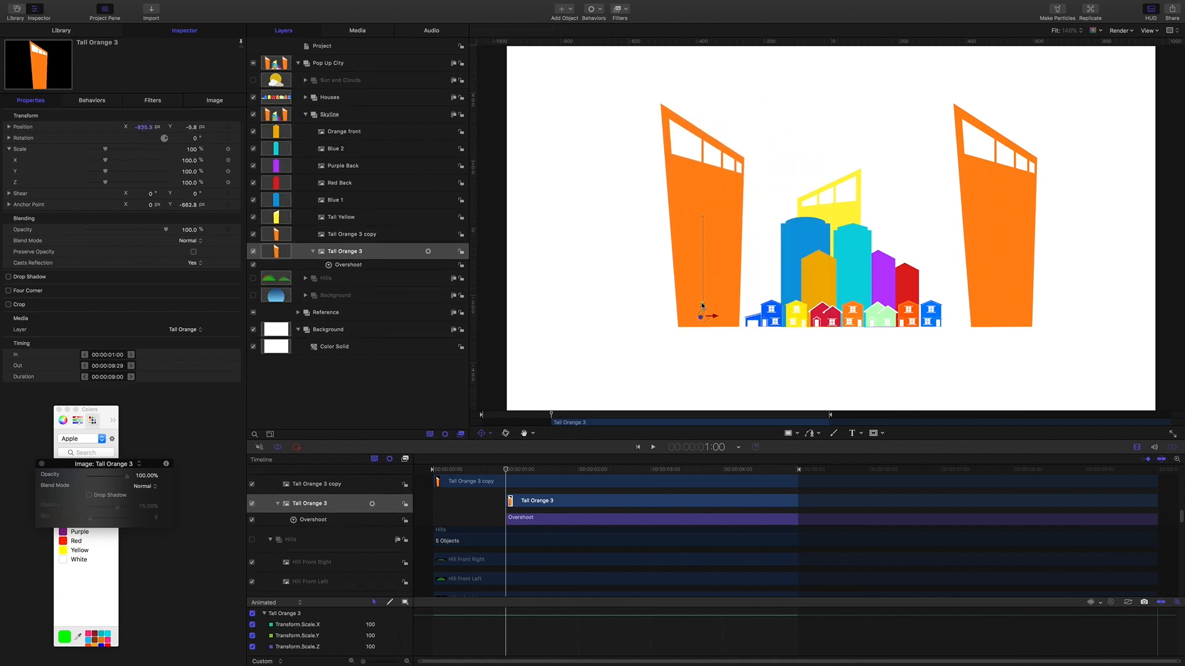
{"action": "left_click_drag", "start_coordinate": [701, 316], "coordinate": [703, 315]}
Trim the end of Tall Orange 3 and its Overshoot behavior to 2:05
{"action": "left_click_drag", "start_coordinate": [506, 471], "coordinate": [591, 489]}
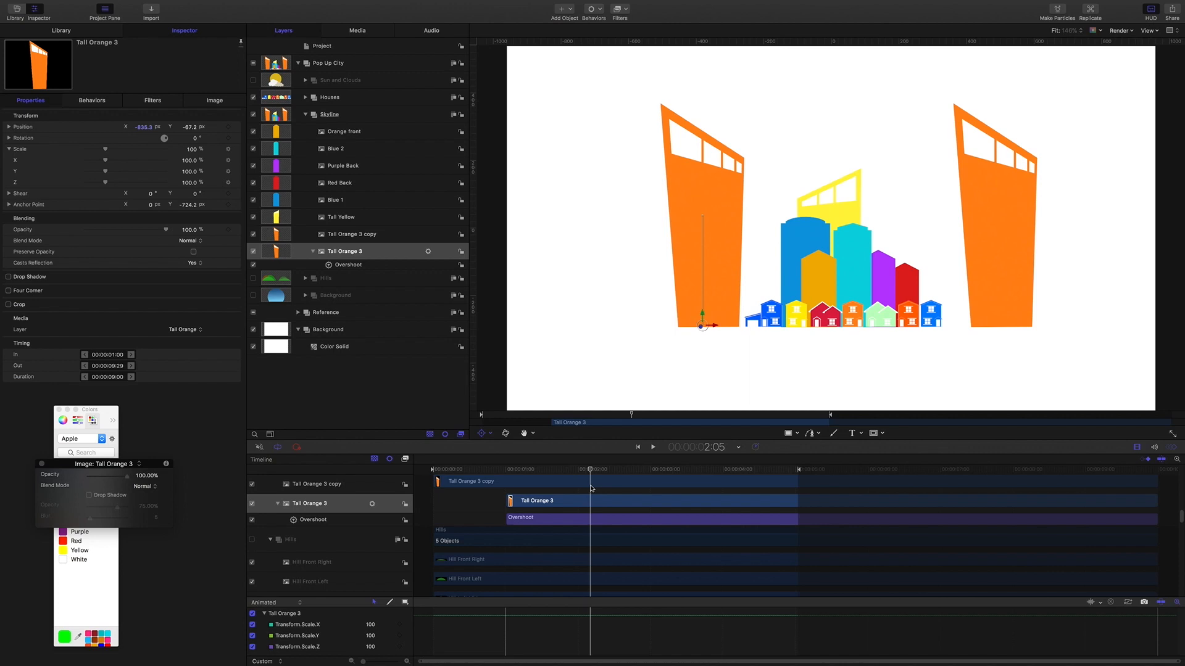
{"action": "key", "text": "o"}
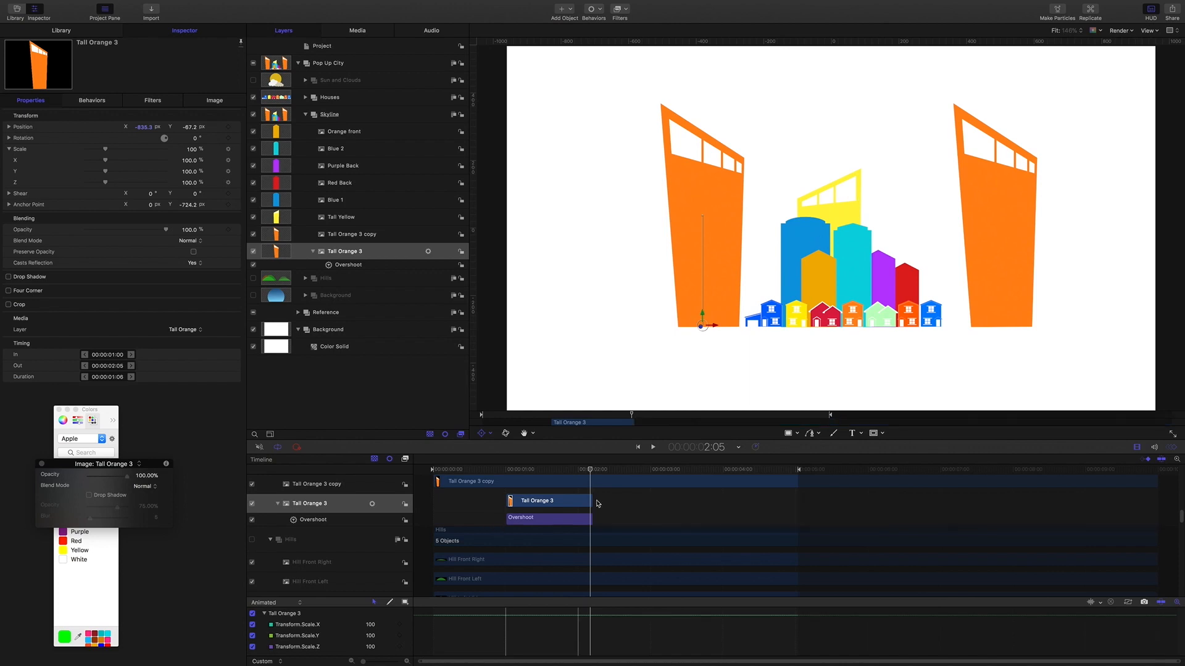
{"action": "mouse_move", "coordinate": [590, 472]}
{"action": "left_mouse_down"}
{"action": "mouse_move", "coordinate": [499, 472]}
{"action": "mouse_move", "coordinate": [591, 474]}
{"action": "left_mouse_up"}
Return the playhead to 1:00 and set the Overshoot behavior's Start Value to -100%
{"action": "left_click", "coordinate": [342, 265]}
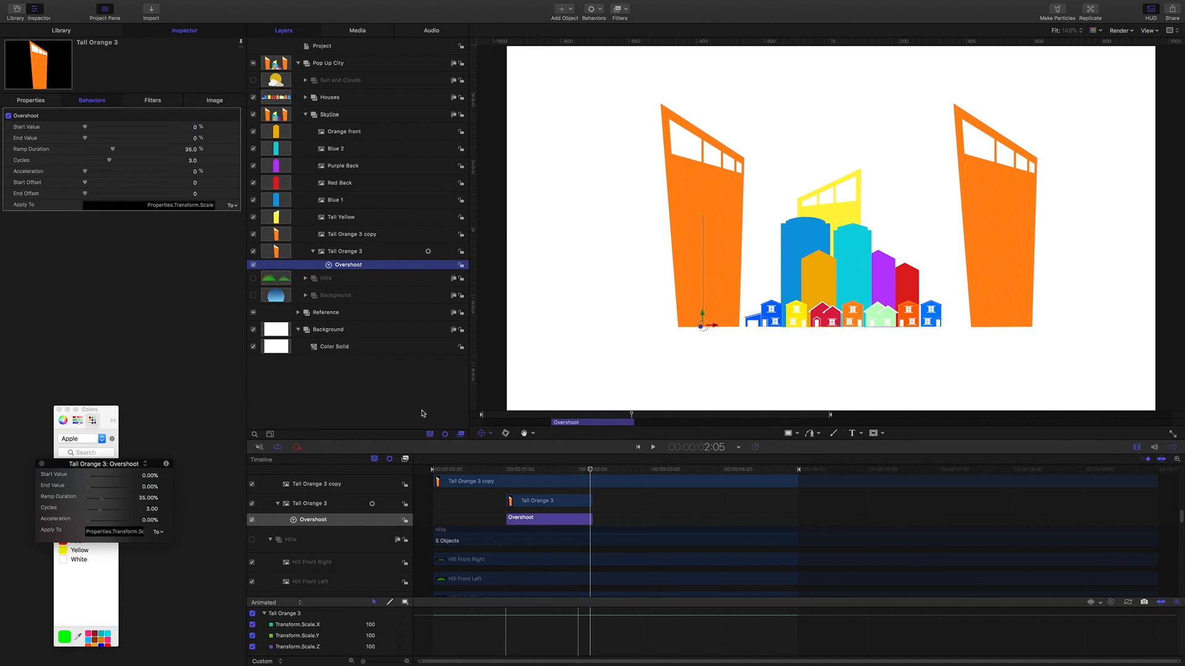
{"action": "left_click_drag", "start_coordinate": [595, 474], "coordinate": [505, 464]}
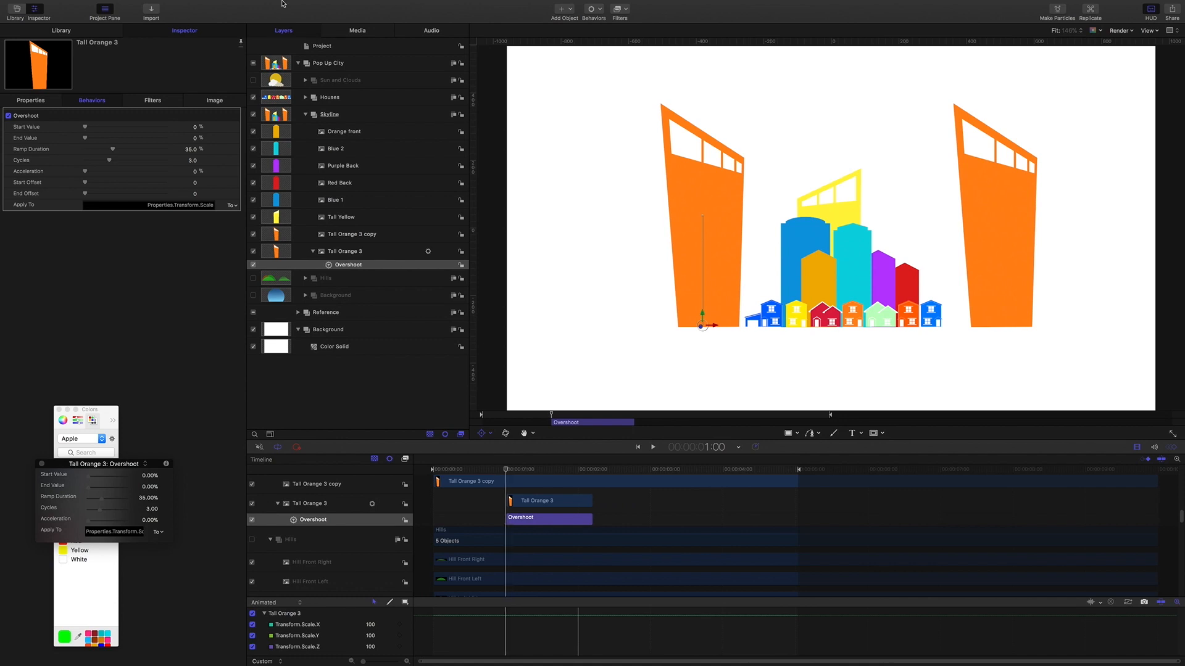
{"action": "left_click", "coordinate": [196, 129]}
{"action": "type", "text": "-100"}
{"action": "key", "text": "Return"}
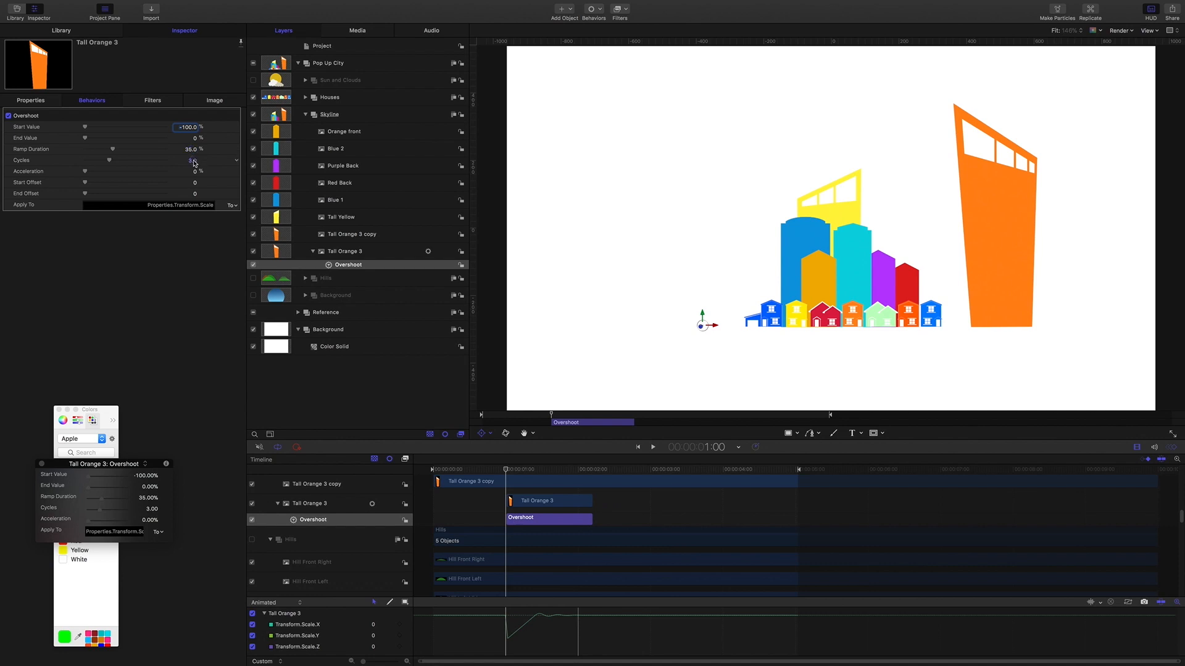
Enlarge the Keyframe Editor and scrub between 1:00 and 1:12 to examine Tall Orange 3's scale curve
{"action": "mouse_move", "coordinate": [498, 655]}
{"action": "left_click_drag", "start_coordinate": [553, 600], "coordinate": [552, 554]}
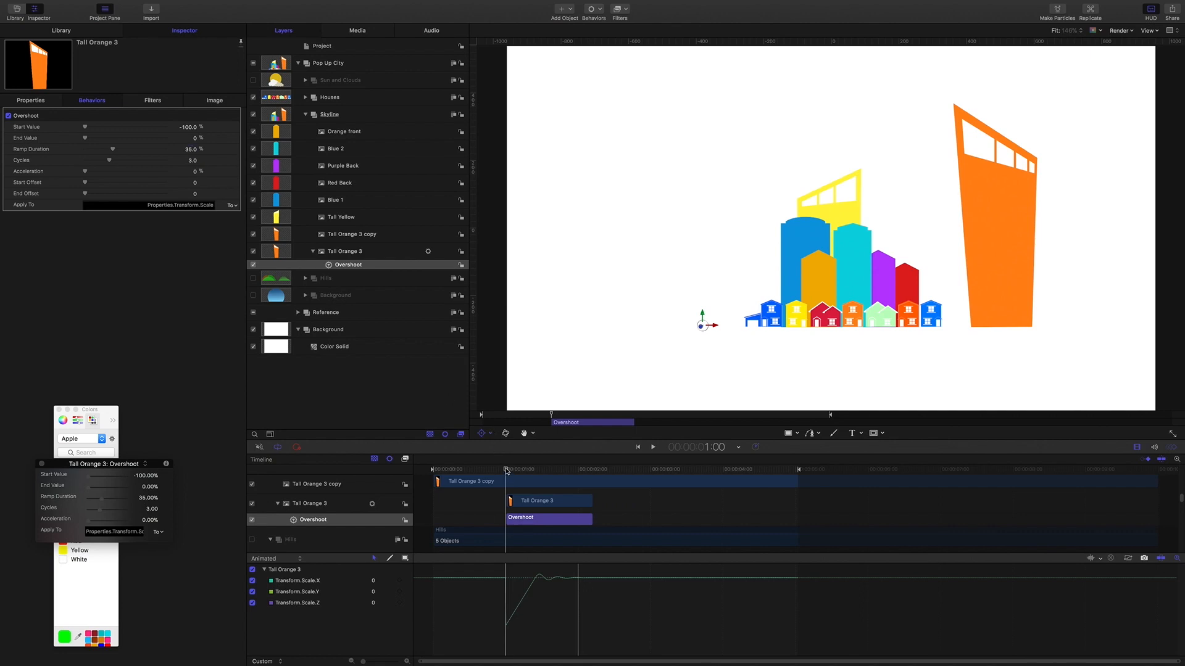
{"action": "left_click_drag", "start_coordinate": [506, 471], "coordinate": [535, 474]}
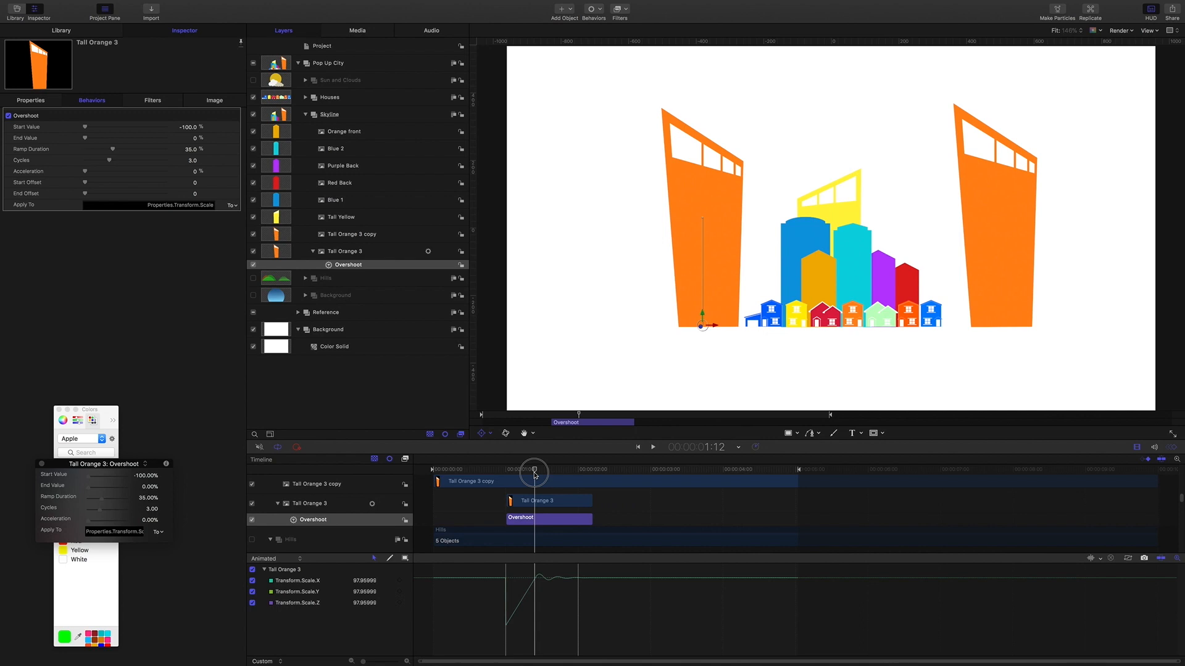
{"action": "mouse_move", "coordinate": [534, 474]}
{"action": "left_mouse_down"}
{"action": "mouse_move", "coordinate": [574, 485]}
{"action": "mouse_move", "coordinate": [535, 480]}
{"action": "left_mouse_up"}
{"action": "left_click_drag", "start_coordinate": [535, 481], "coordinate": [518, 482]}
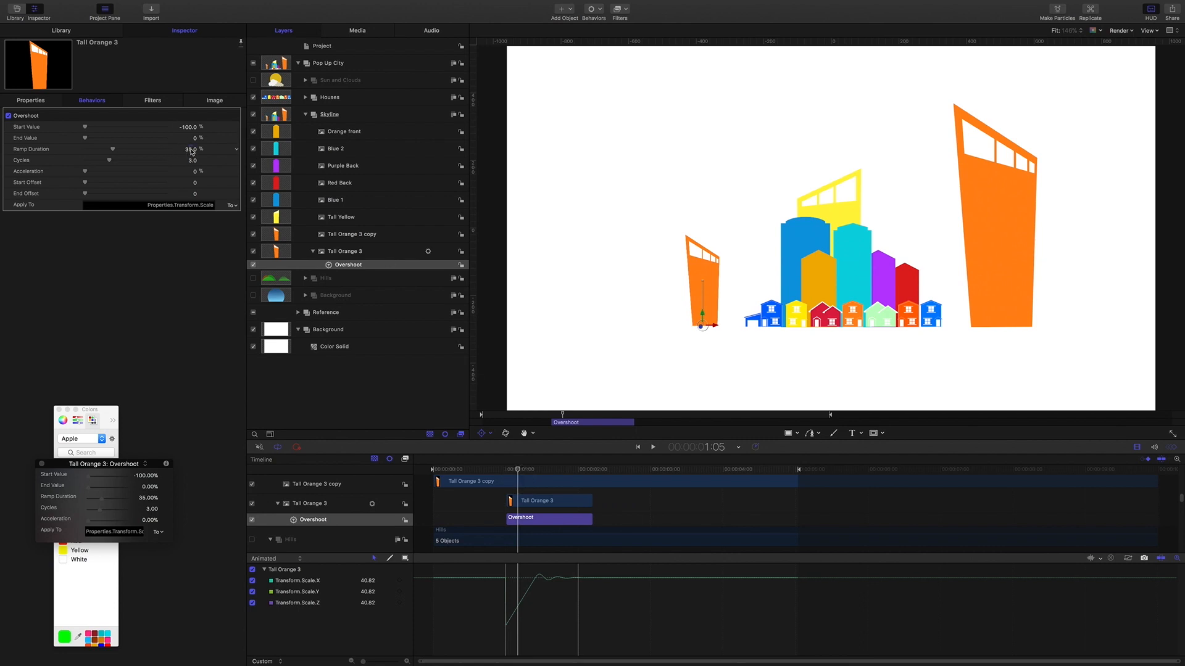
Reduce the Overshoot behavior's Ramp Duration to about 14.53% and play back the building's pop-up animation
{"action": "left_click_drag", "start_coordinate": [192, 151], "coordinate": [188, 149]}
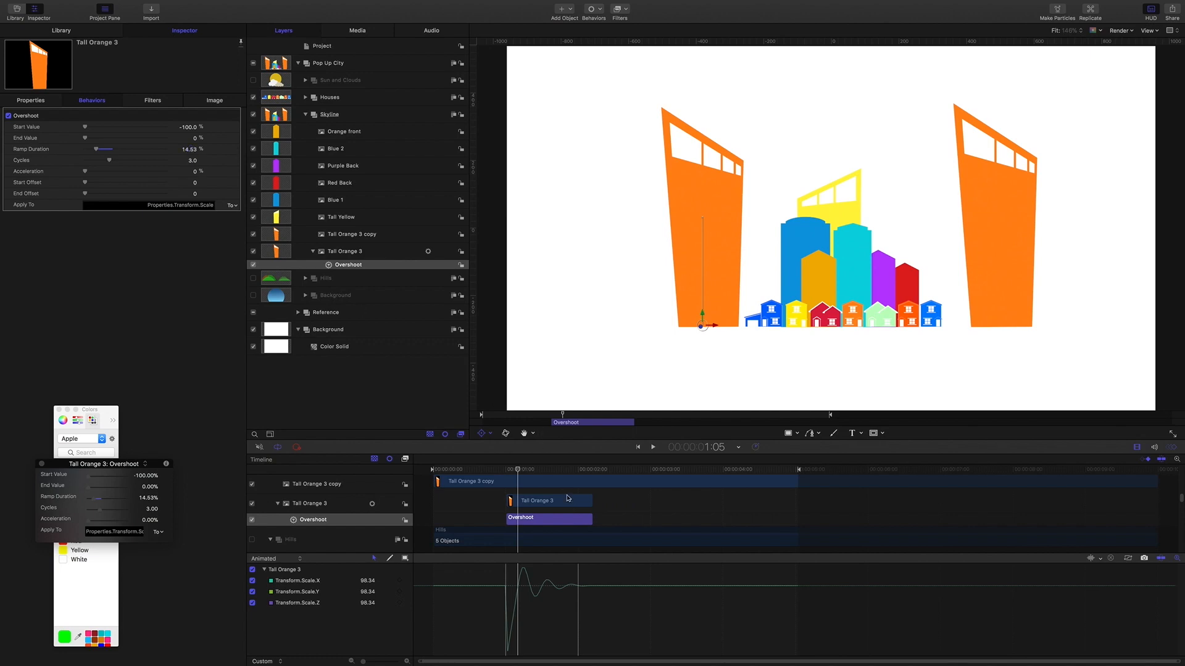
{"action": "left_click_drag", "start_coordinate": [518, 473], "coordinate": [484, 474]}
{"action": "left_click", "coordinate": [438, 389]}
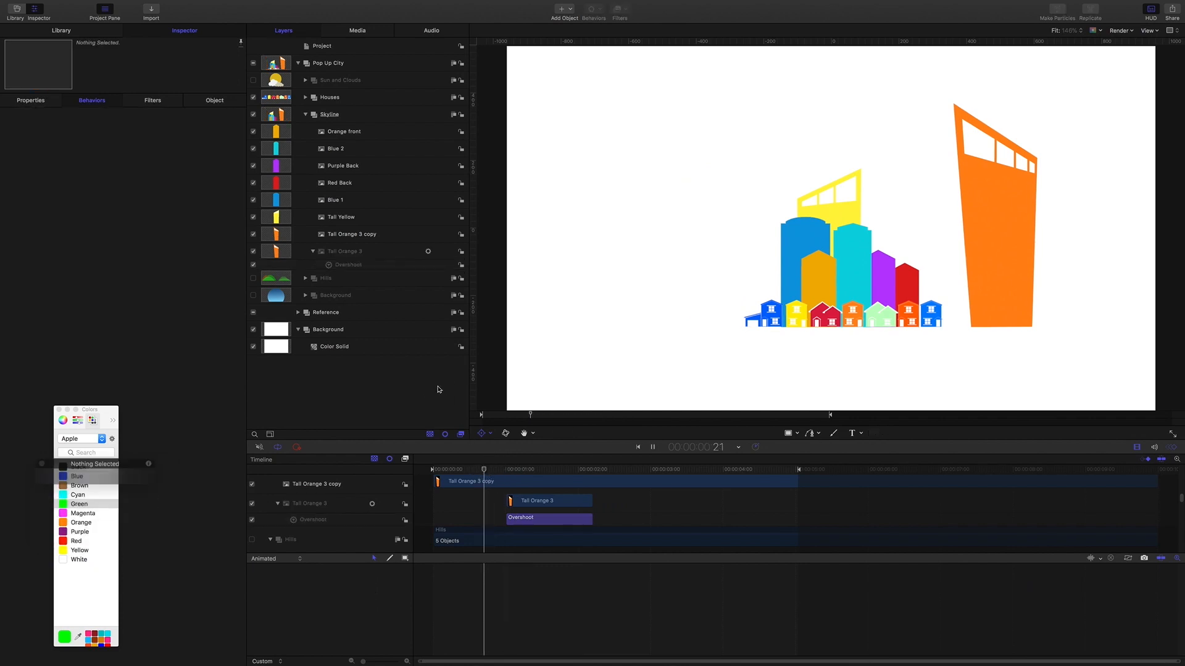
{"action": "key", "text": "space"}
{"action": "key", "text": "space"}
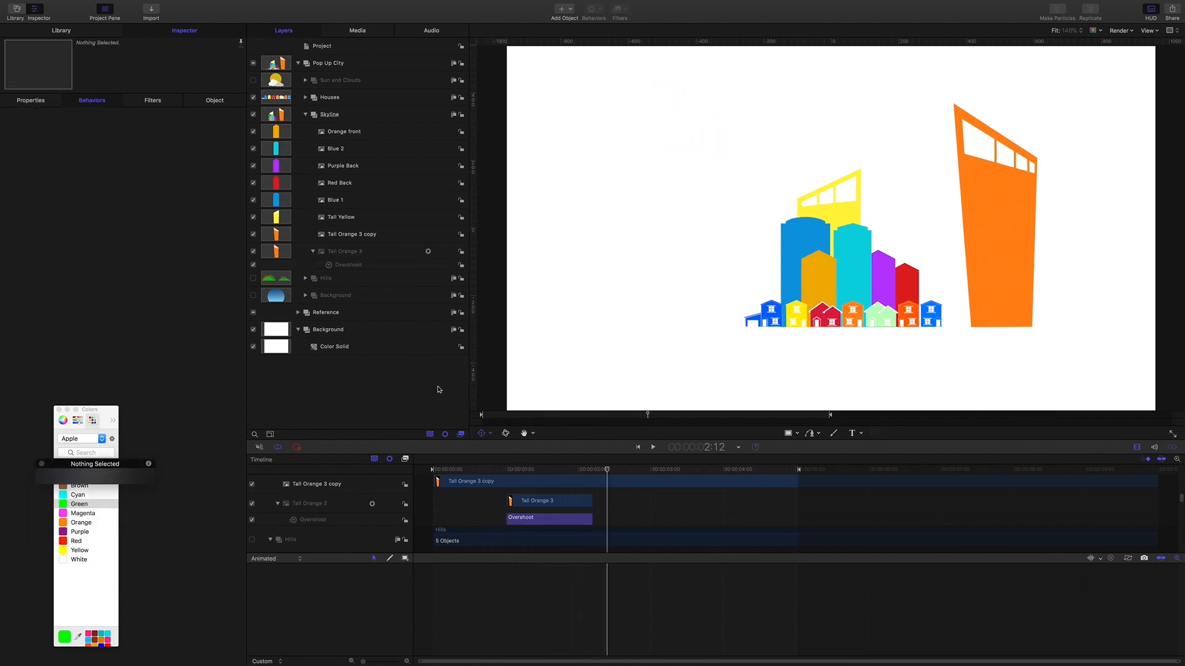
Replay the building's pop-up from before 1:00, and scrub back to 1:02 to check its bounce
{"action": "left_click_drag", "start_coordinate": [608, 470], "coordinate": [469, 466]}
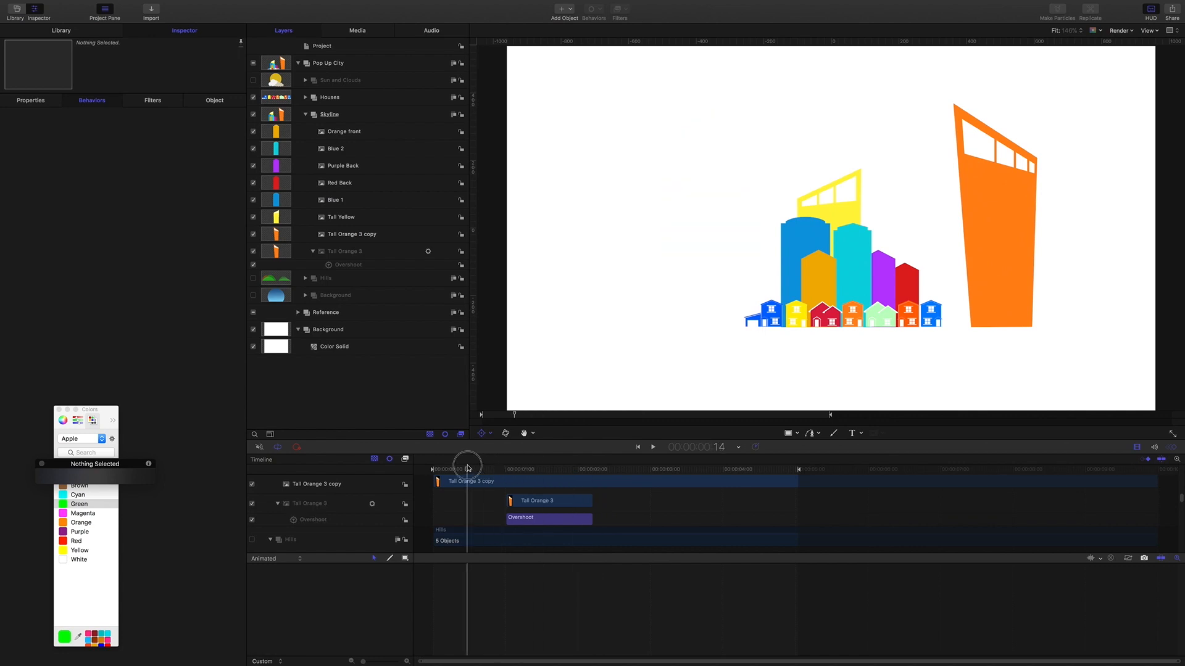
{"action": "key", "text": "space"}
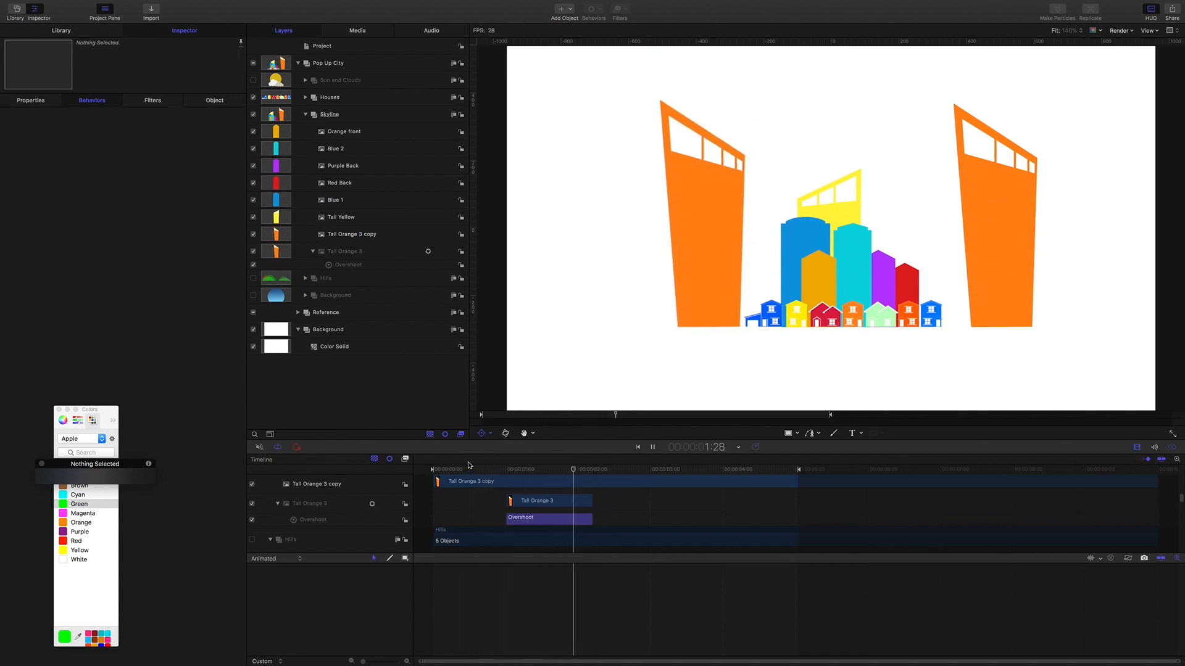
{"action": "key", "text": "space"}
{"action": "left_click", "coordinate": [598, 471]}
{"action": "left_click_drag", "start_coordinate": [597, 470], "coordinate": [512, 467]}
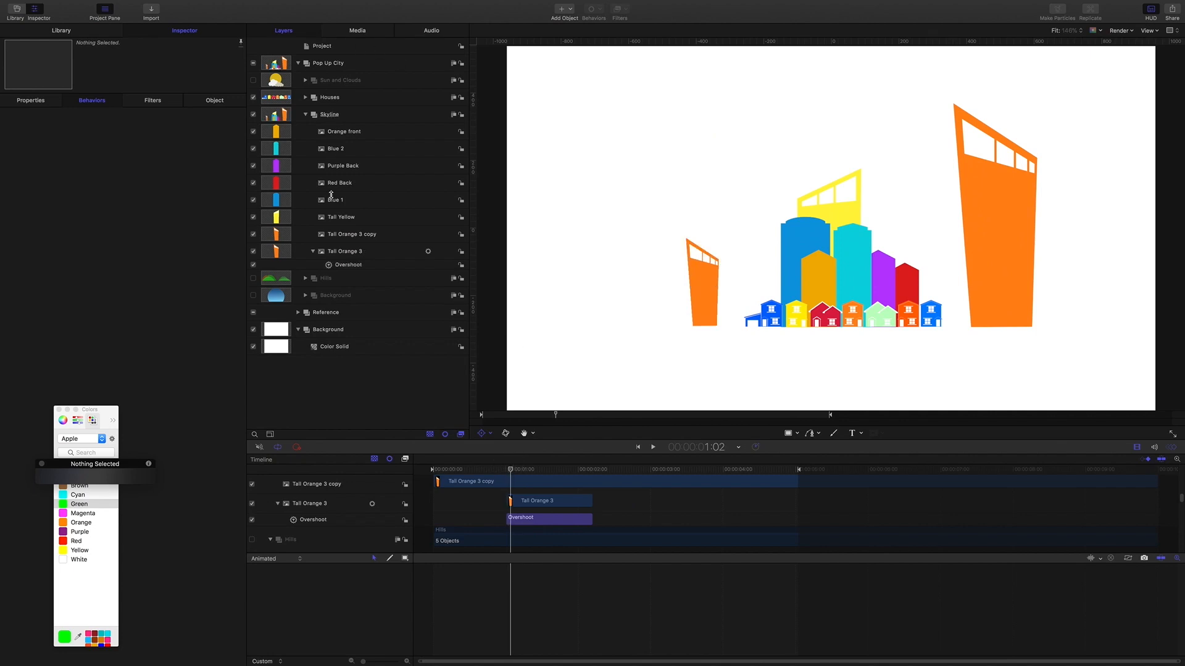
Inspect the Tall Orange 3 copy's properties and the original layer's Overshoot settings and scale curve
{"action": "left_click", "coordinate": [353, 234]}
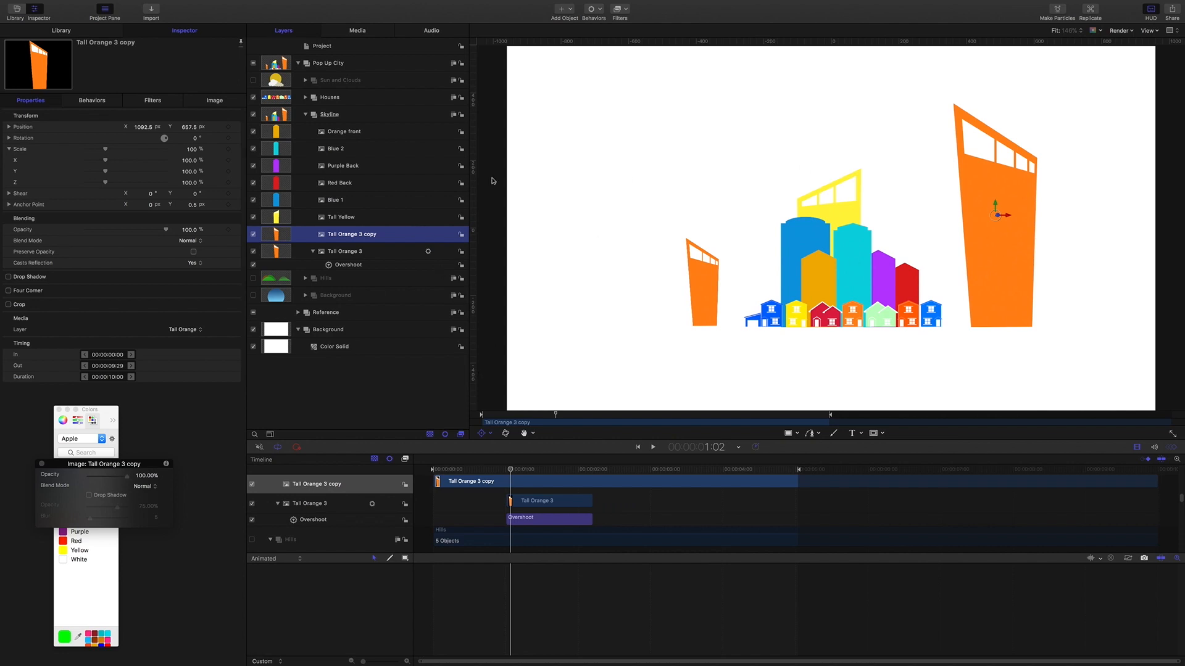
{"action": "left_click", "coordinate": [354, 266]}
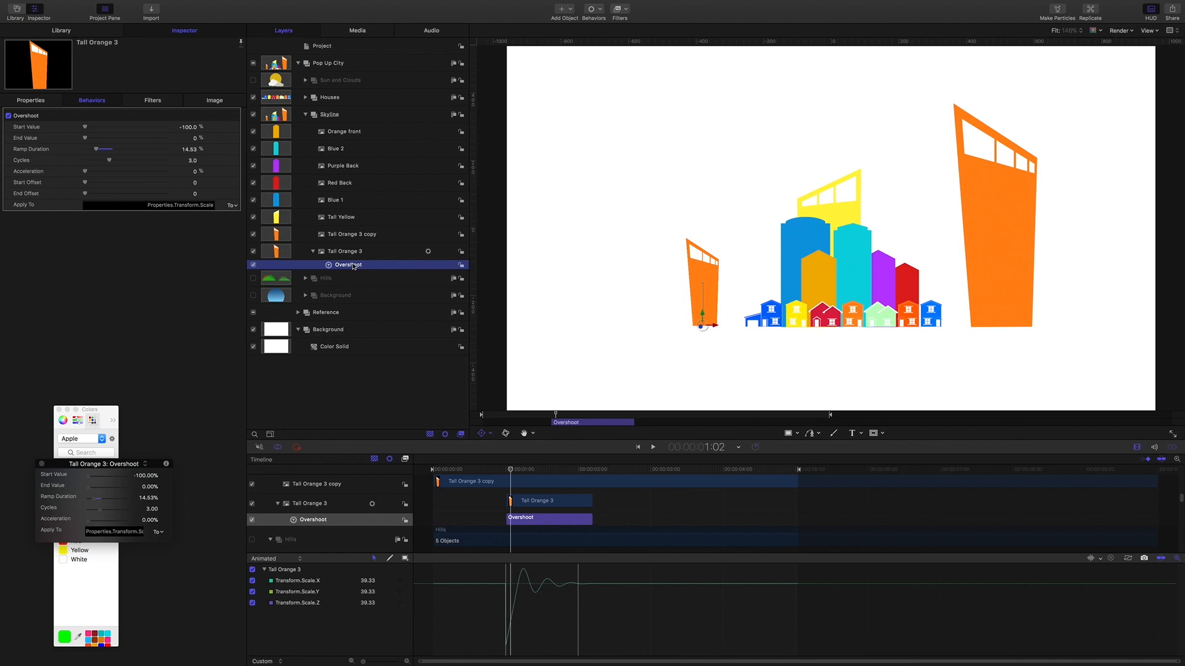
Copy Tall Orange 3's Overshoot behavior onto the Tall Orange 3 copy layer and apply it to the Y scale only
{"action": "left_click_drag", "start_coordinate": [355, 267], "coordinate": [355, 236]}
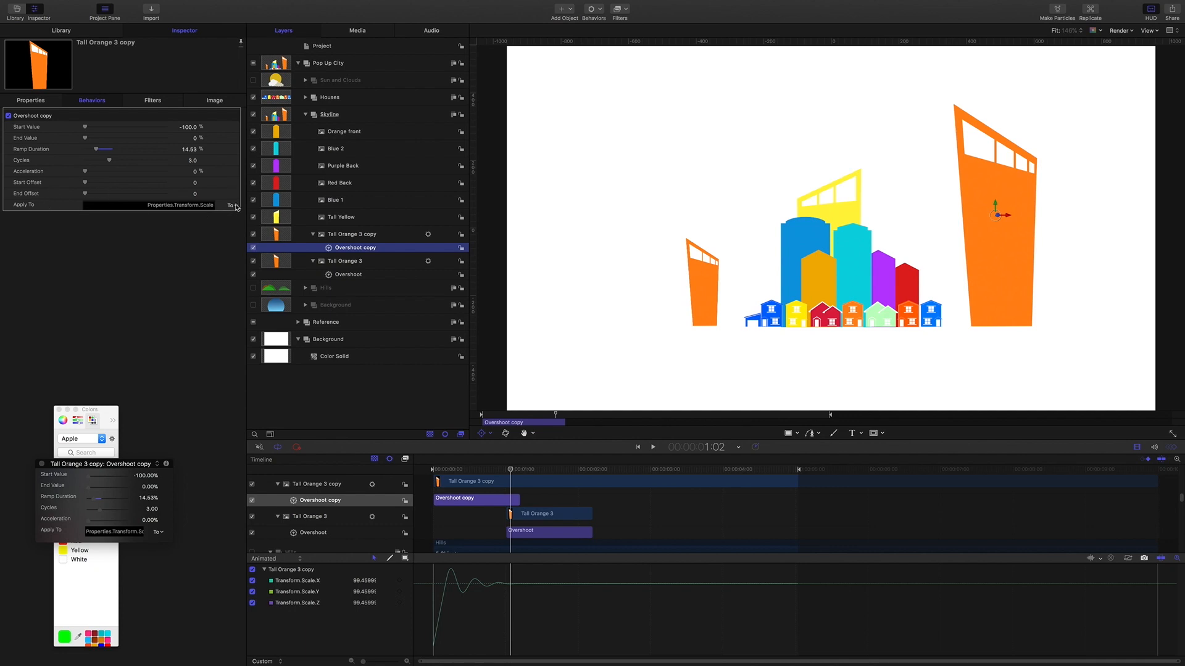
{"action": "left_click", "coordinate": [237, 206]}
{"action": "mouse_move", "coordinate": [247, 215]}
{"action": "mouse_move", "coordinate": [318, 217]}
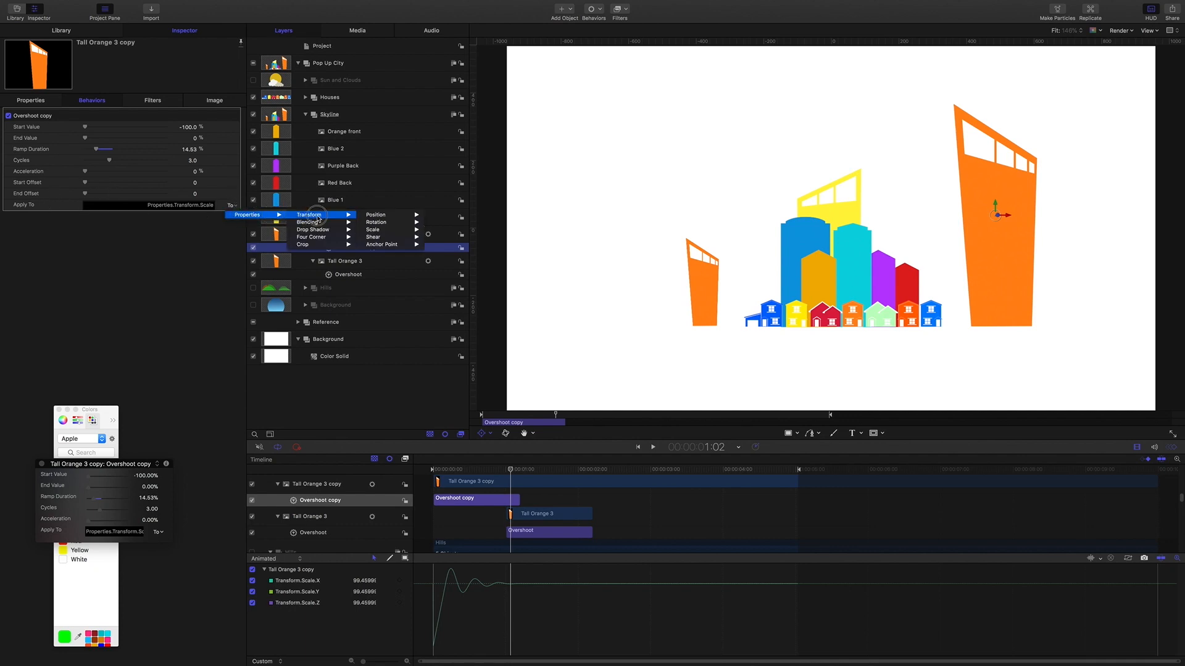
{"action": "mouse_move", "coordinate": [386, 231]}
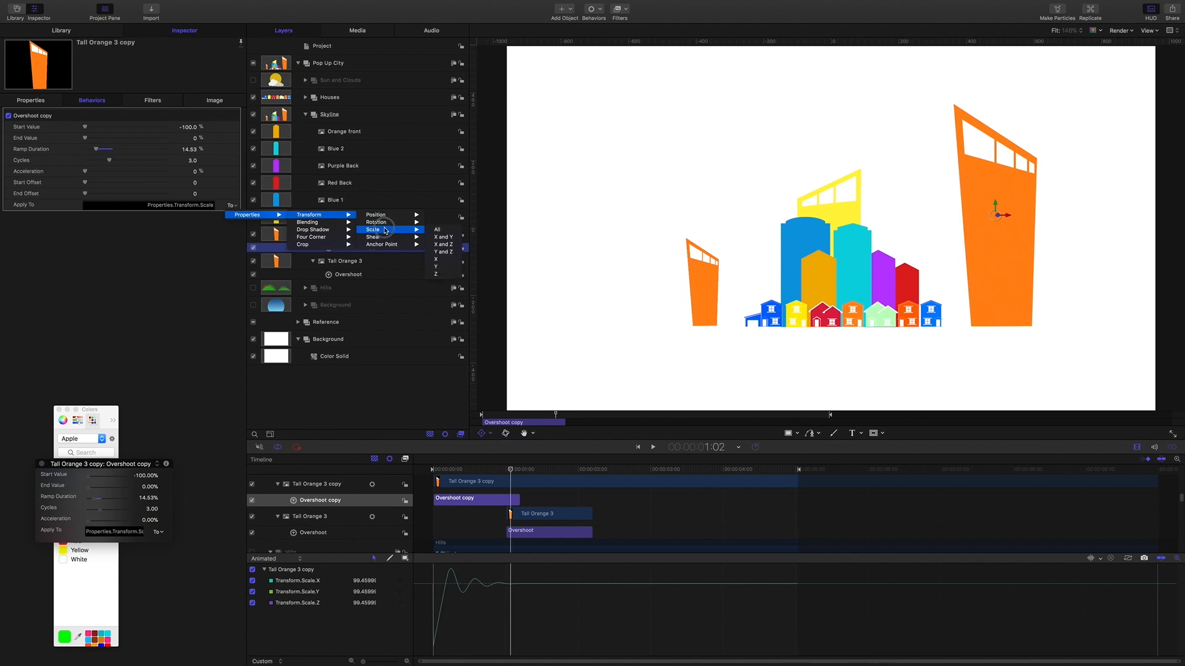
{"action": "left_click", "coordinate": [444, 267]}
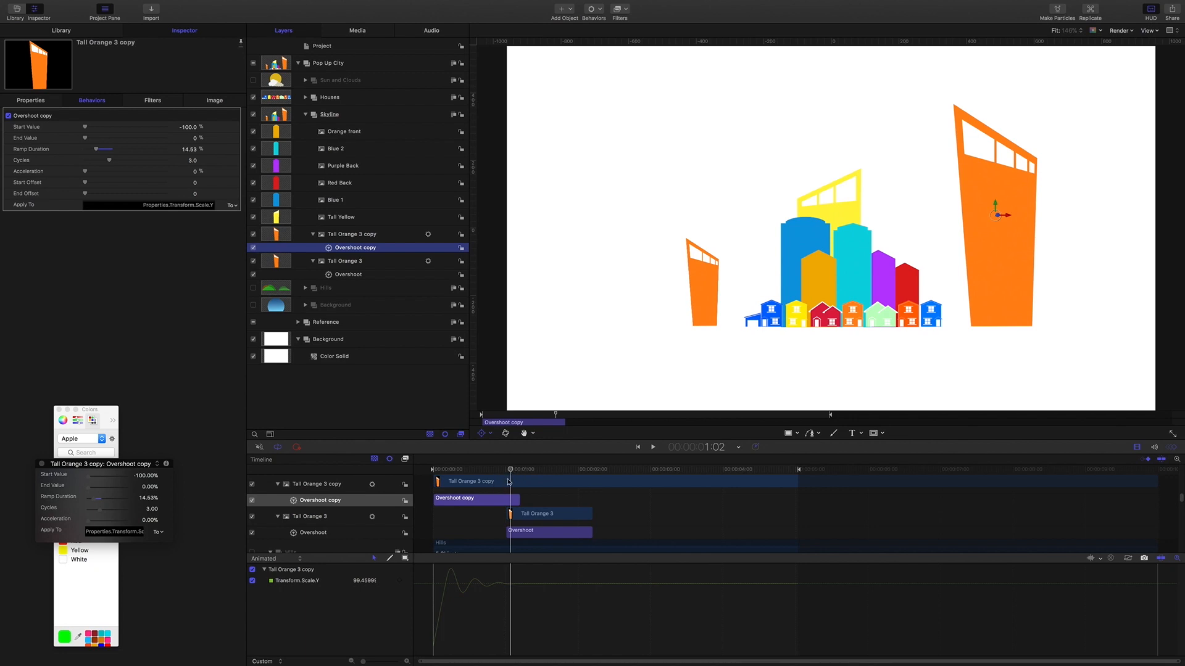
Trim the start of the Tall Orange 3 copy layer to 1:00
{"action": "left_click", "coordinate": [353, 235]}
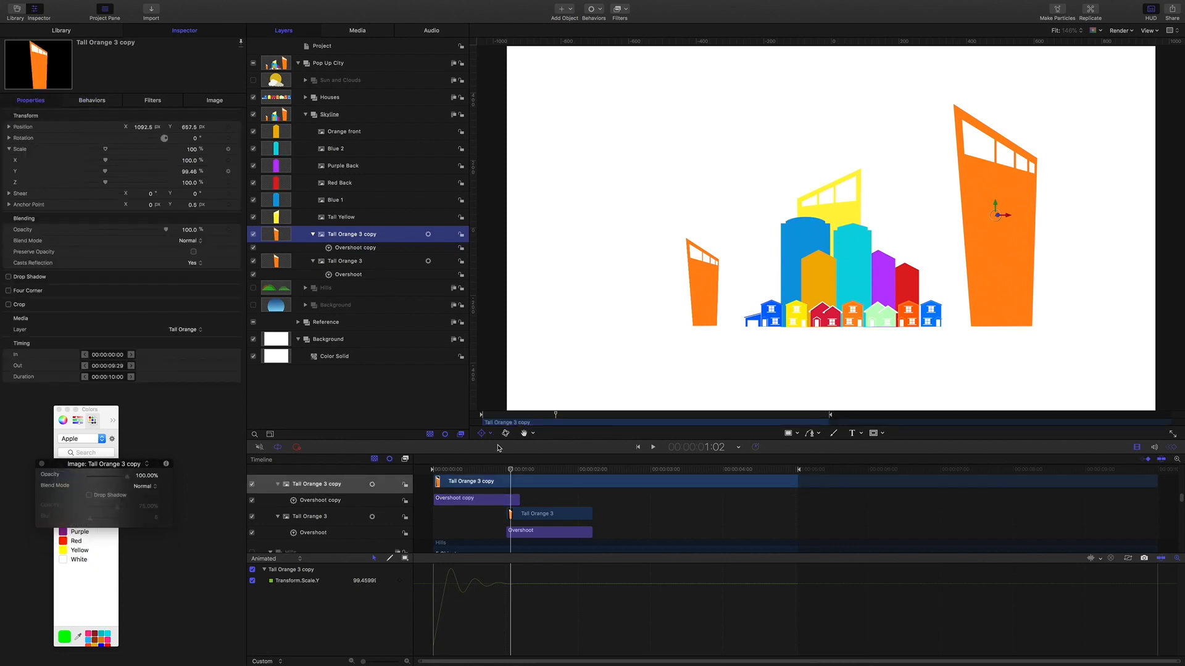
{"action": "left_click_drag", "start_coordinate": [511, 472], "coordinate": [506, 473]}
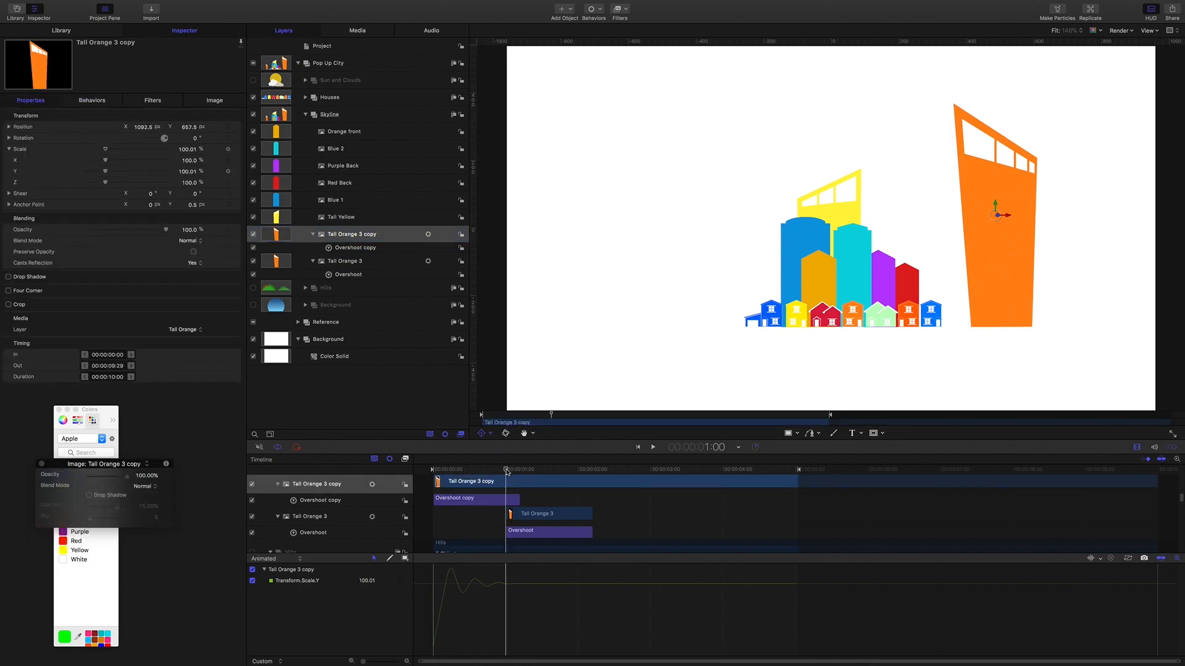
{"action": "key", "text": "i"}
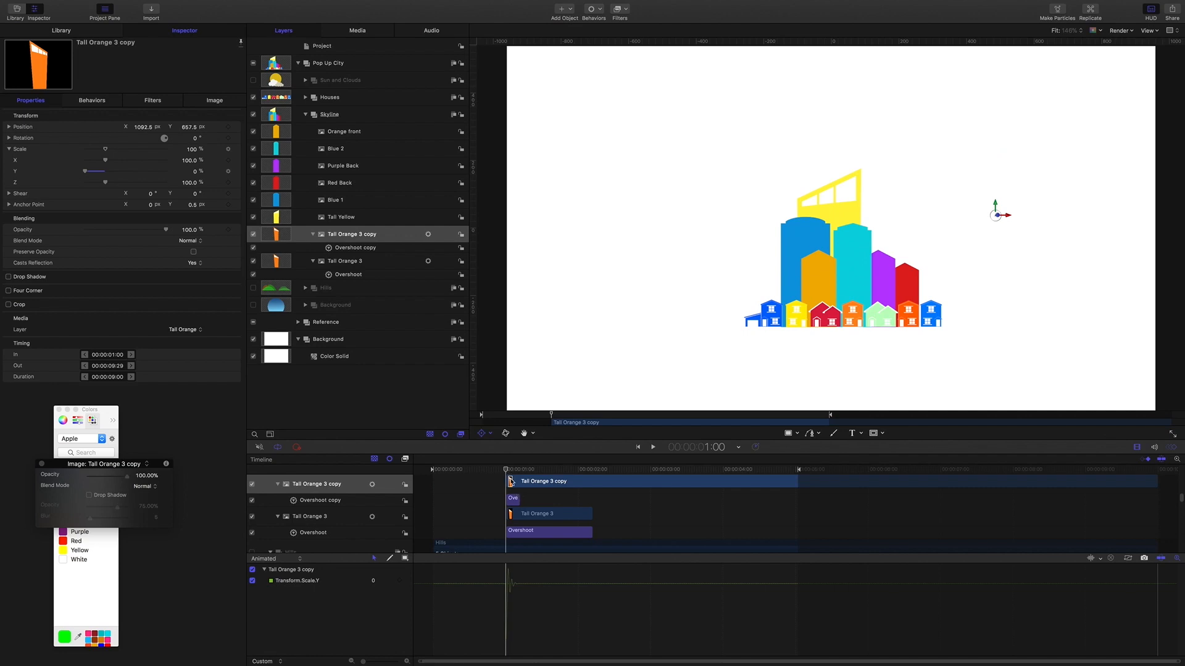
Extend the end of the Overshoot copy behavior to 2:05
{"action": "left_click_drag", "start_coordinate": [505, 471], "coordinate": [590, 476]}
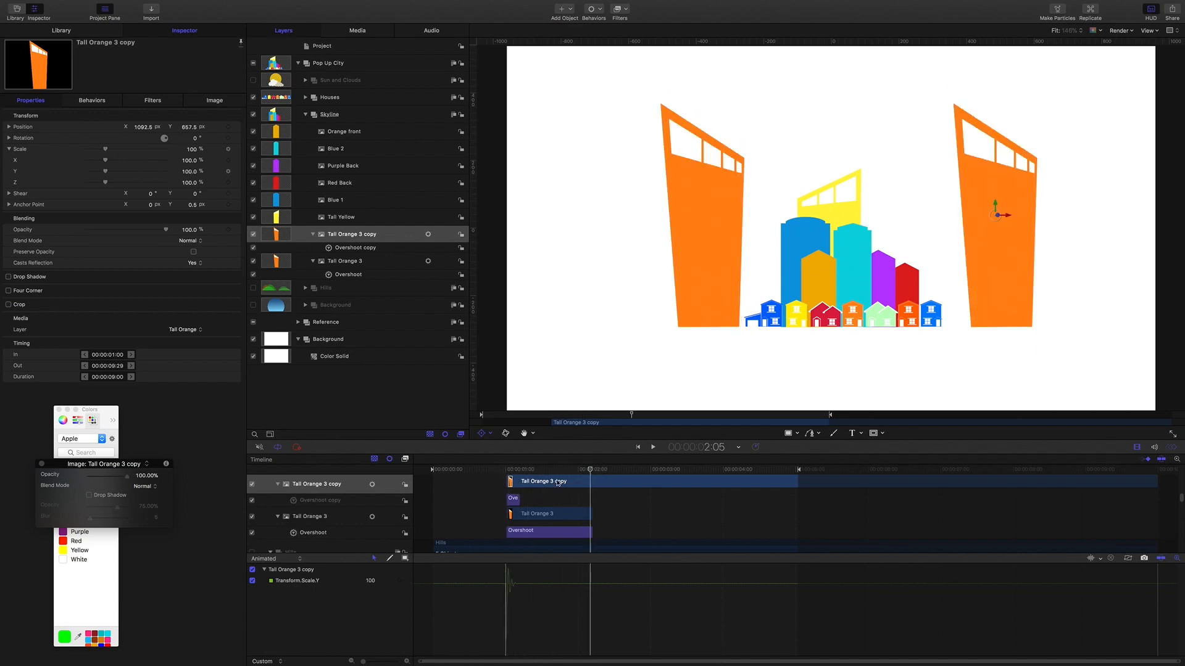
{"action": "left_click", "coordinate": [515, 499]}
{"action": "key", "text": "o"}
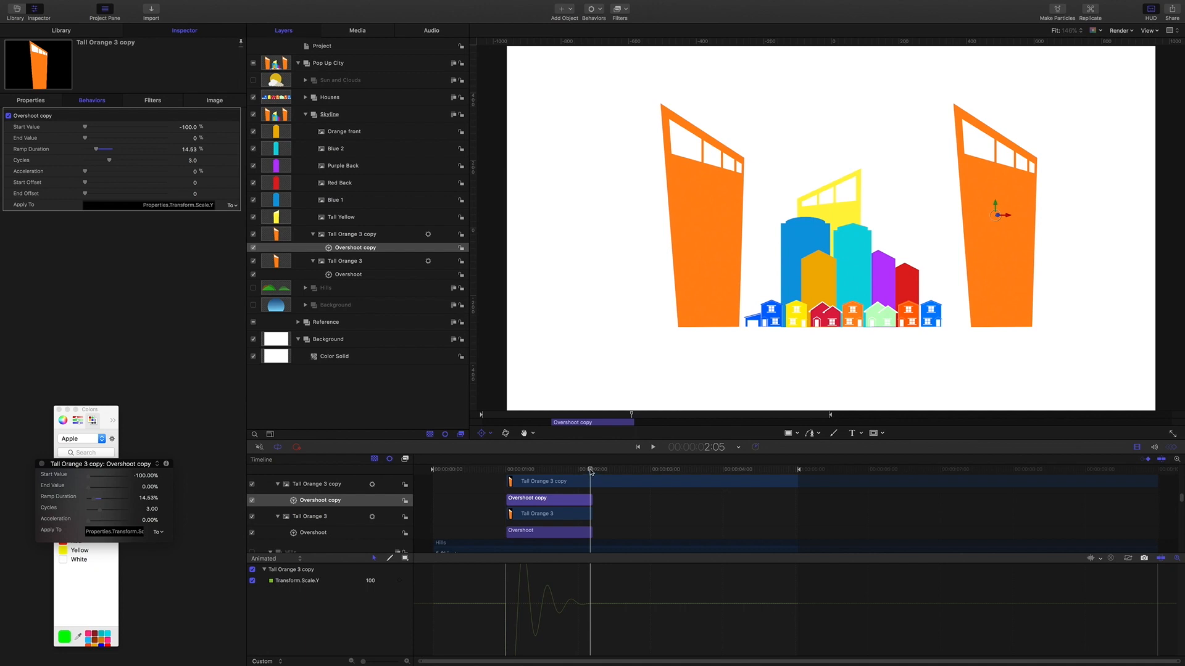
Disable the Overshoot copy behavior, move Tall Orange 3 copy's anchor point down to the building's base, and re-enable the behavior
{"action": "mouse_move", "coordinate": [590, 472]}
{"action": "left_mouse_down"}
{"action": "mouse_move", "coordinate": [502, 470]}
{"action": "mouse_move", "coordinate": [587, 474]}
{"action": "left_mouse_up"}
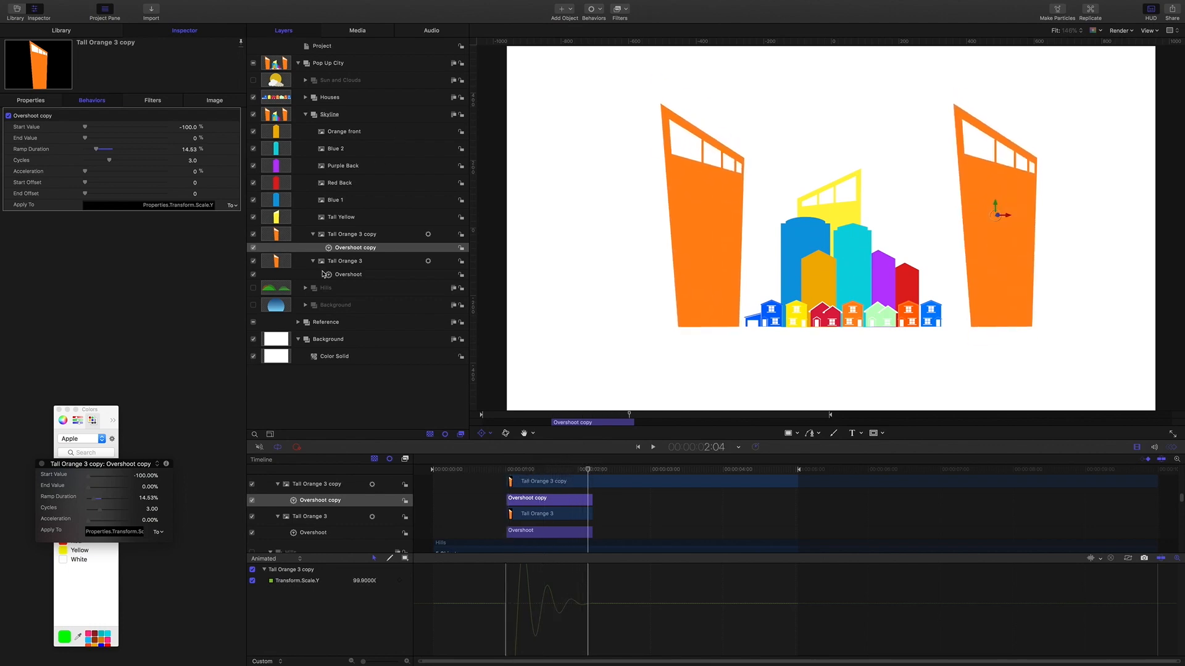
{"action": "left_click", "coordinate": [253, 247]}
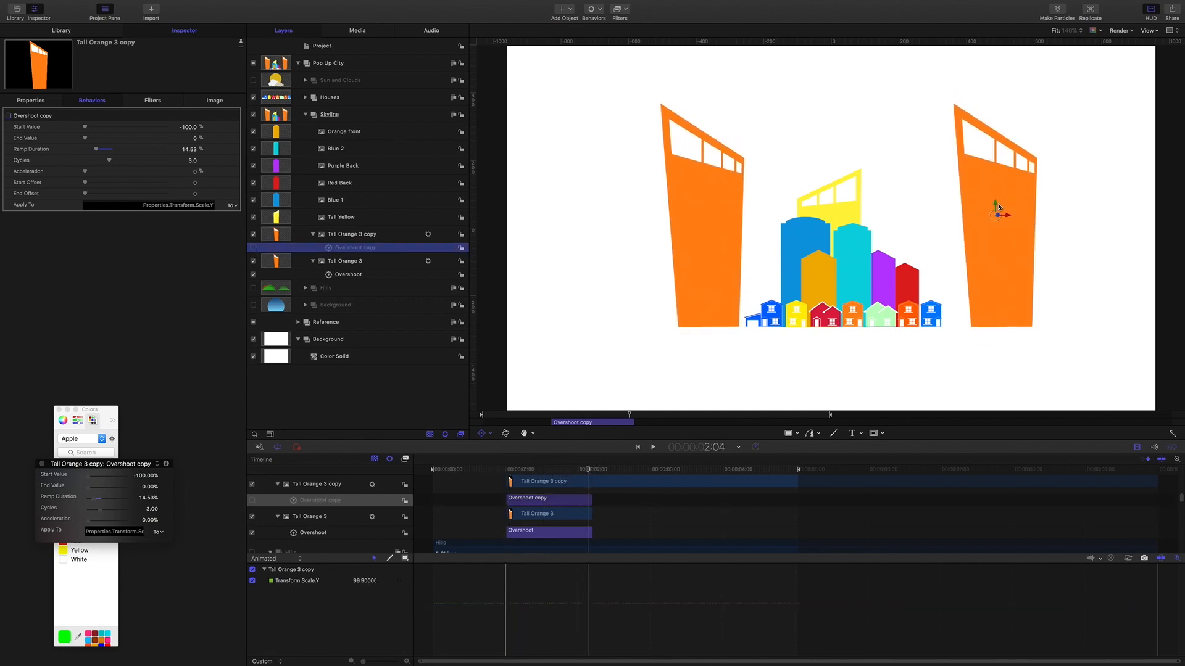
{"action": "left_click_drag", "start_coordinate": [997, 210], "coordinate": [1008, 320]}
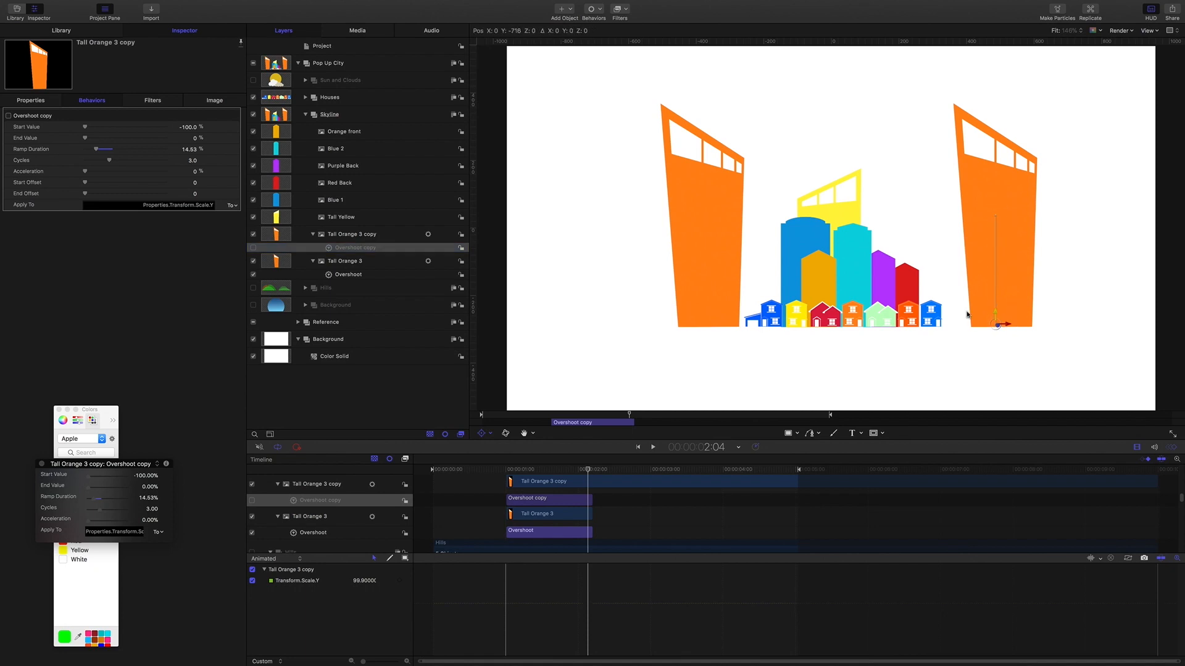
{"action": "left_click_drag", "start_coordinate": [586, 470], "coordinate": [508, 467]}
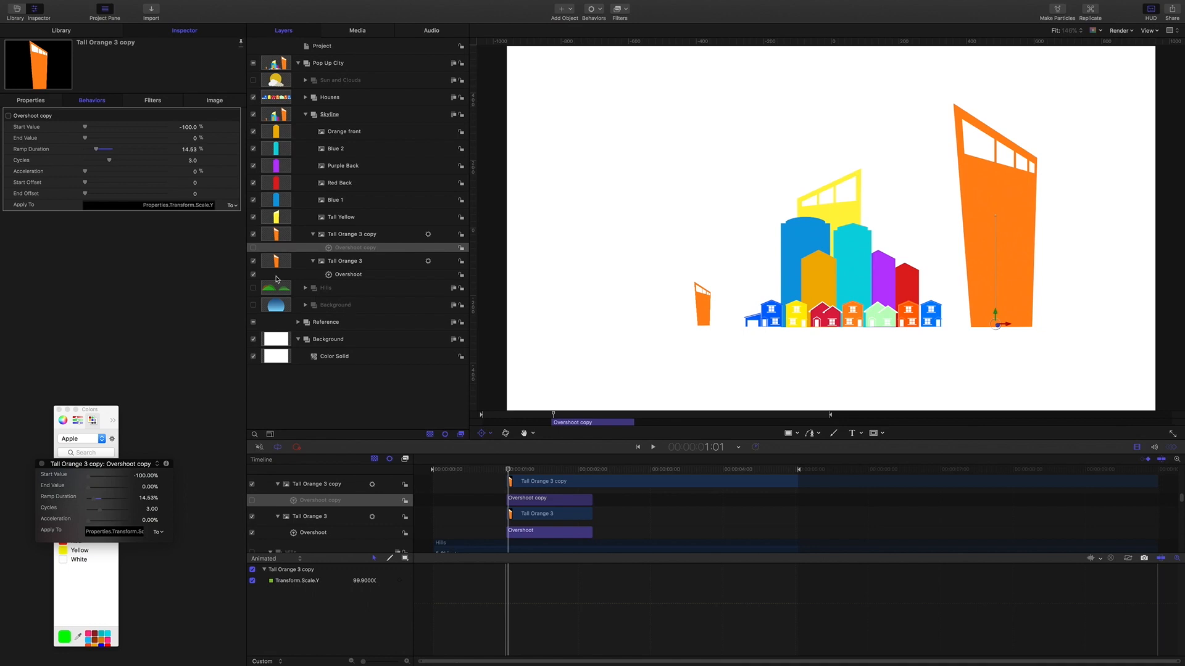
{"action": "left_click", "coordinate": [253, 248]}
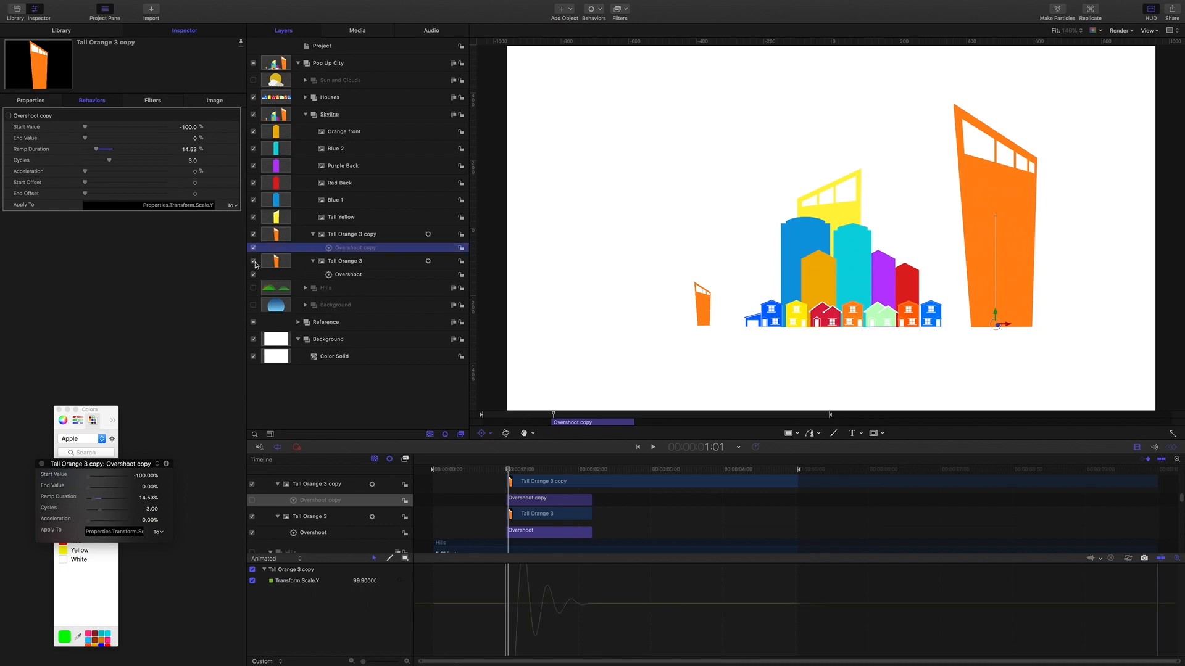
Play back both pop-ups, then enlarge and fit the Keyframe Editor to examine the Y scale curve around 1:04 to 1:05
{"action": "key", "text": "space"}
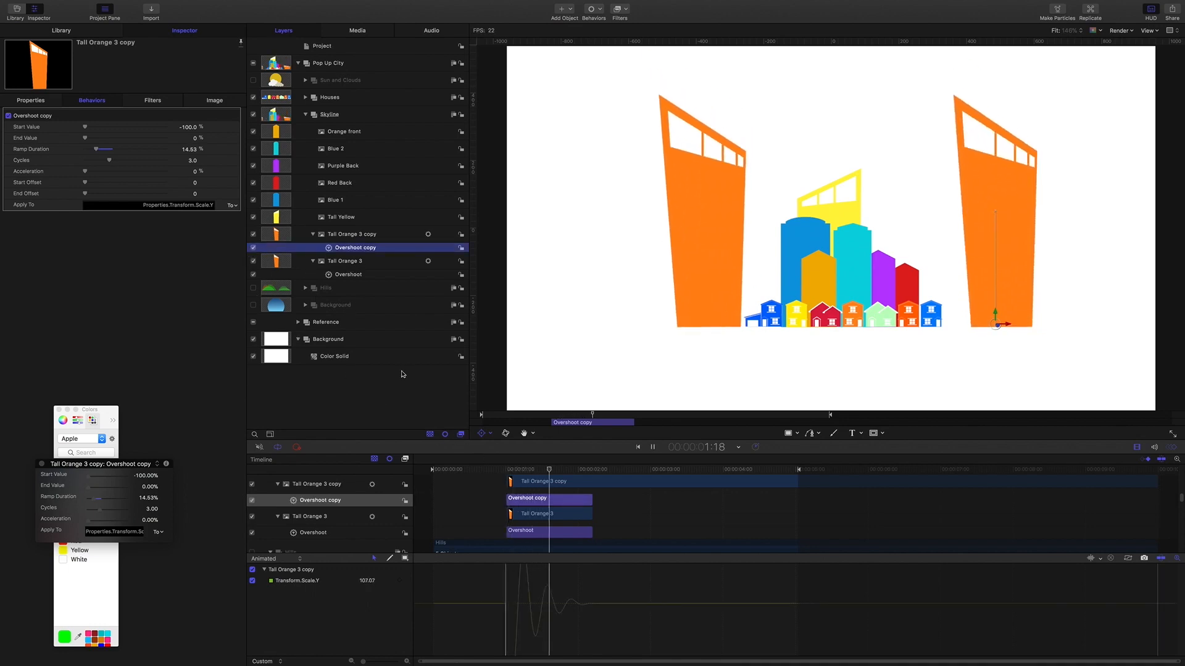
{"action": "left_click", "coordinate": [503, 467]}
{"action": "mouse_move", "coordinate": [503, 467]}
{"action": "left_mouse_down"}
{"action": "mouse_move", "coordinate": [563, 476]}
{"action": "mouse_move", "coordinate": [503, 471]}
{"action": "mouse_move", "coordinate": [529, 471]}
{"action": "mouse_move", "coordinate": [516, 471]}
{"action": "left_mouse_up"}
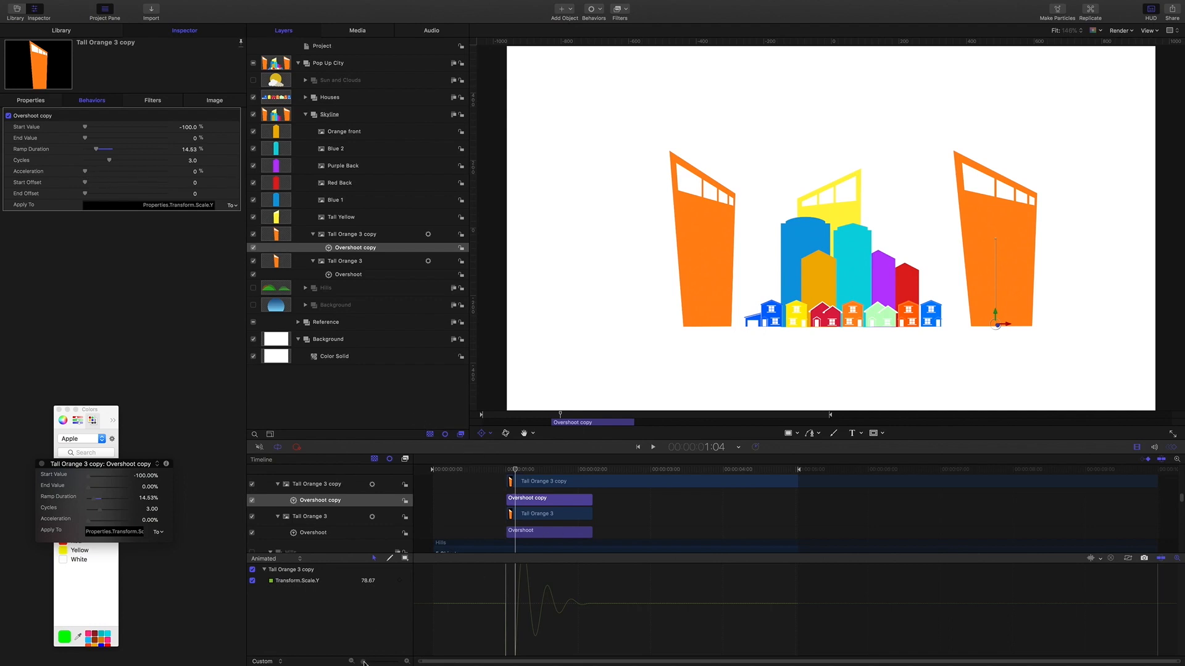
{"action": "left_click_drag", "start_coordinate": [363, 662], "coordinate": [372, 661]}
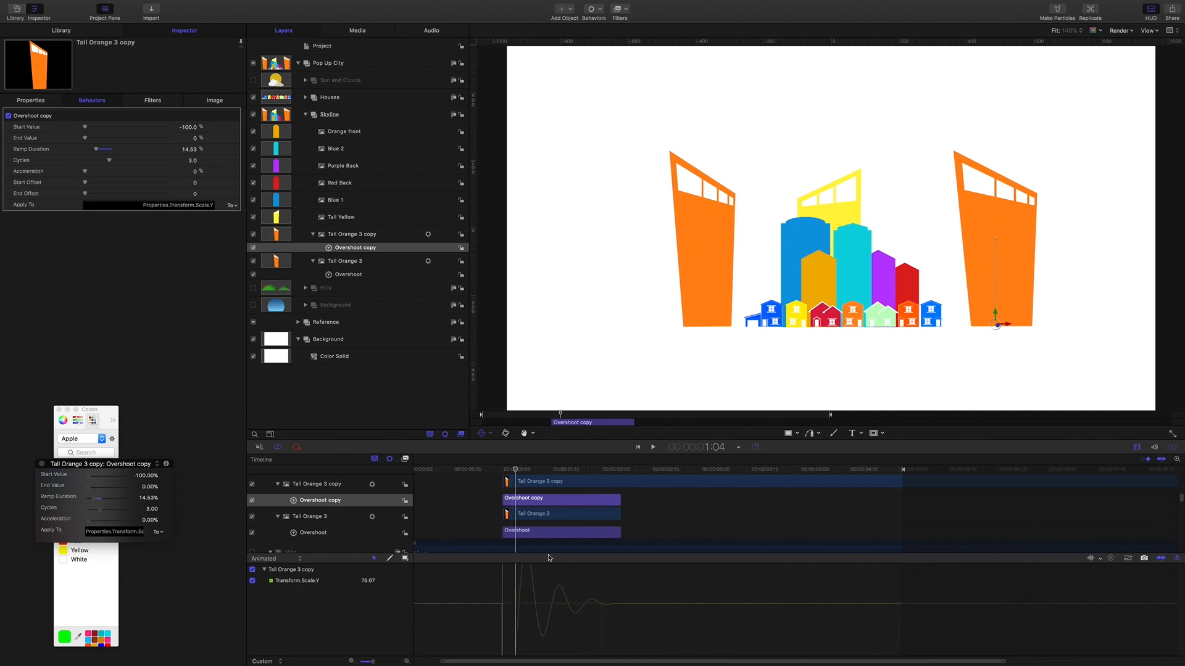
{"action": "left_click_drag", "start_coordinate": [550, 555], "coordinate": [549, 529]}
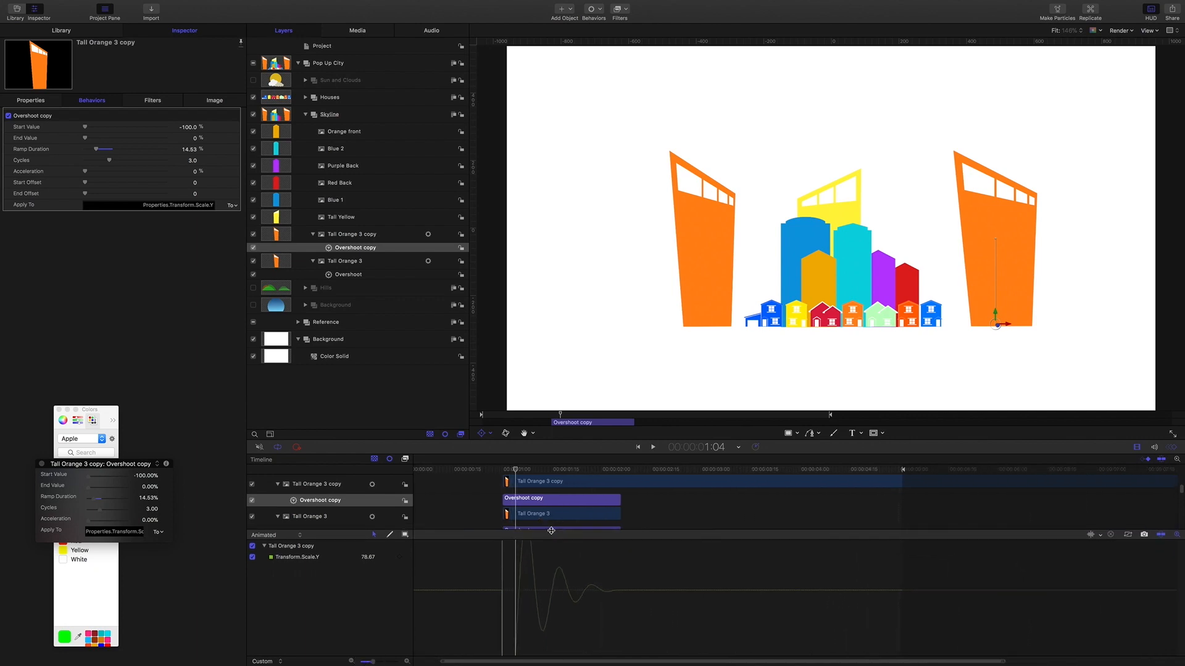
{"action": "left_click", "coordinate": [1160, 535]}
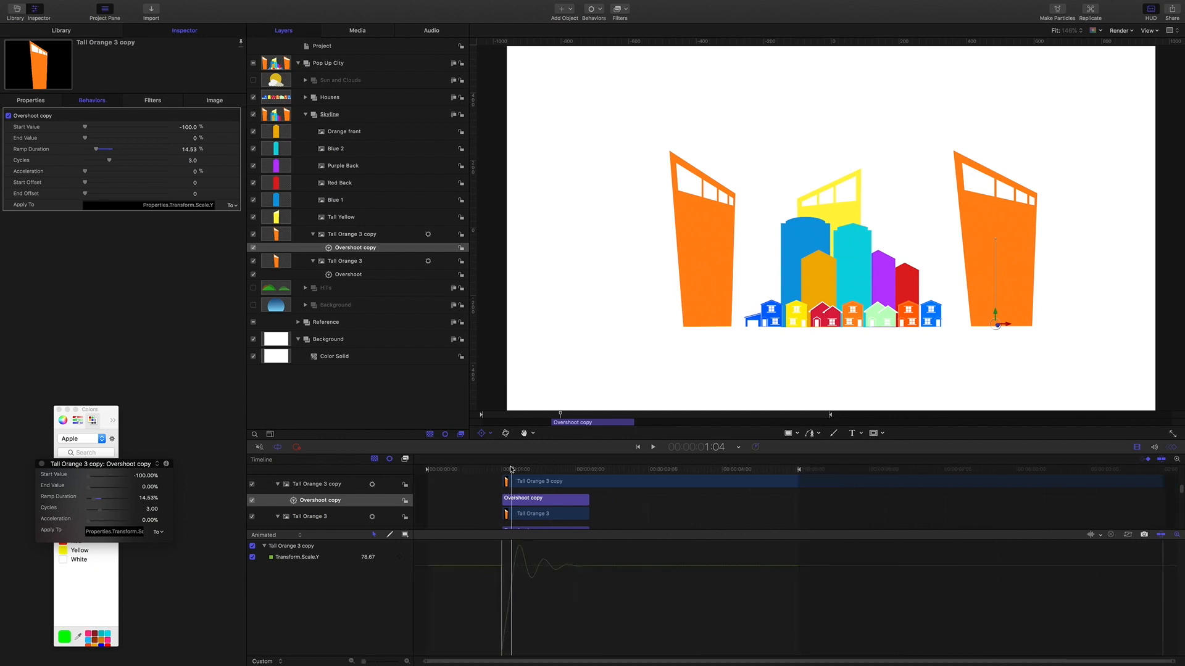
{"action": "left_click_drag", "start_coordinate": [511, 469], "coordinate": [515, 472]}
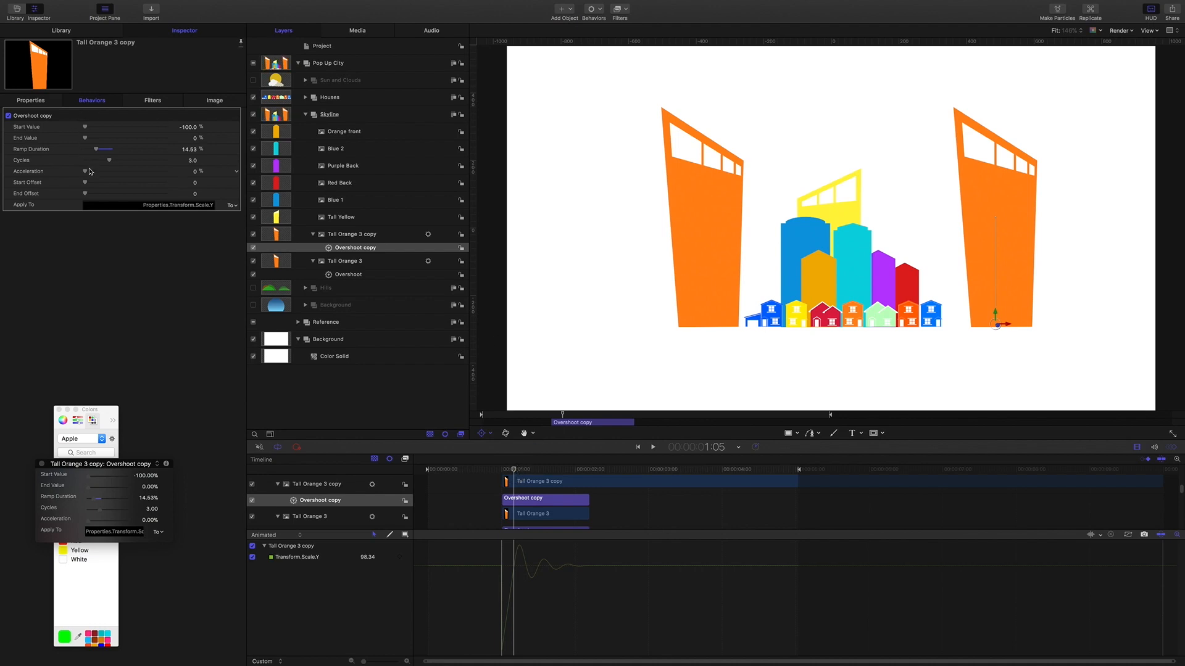
Set the Overshoot copy's Acceleration to 100% and play back the pop-up from before 1:00
{"action": "left_click_drag", "start_coordinate": [86, 172], "coordinate": [186, 179]}
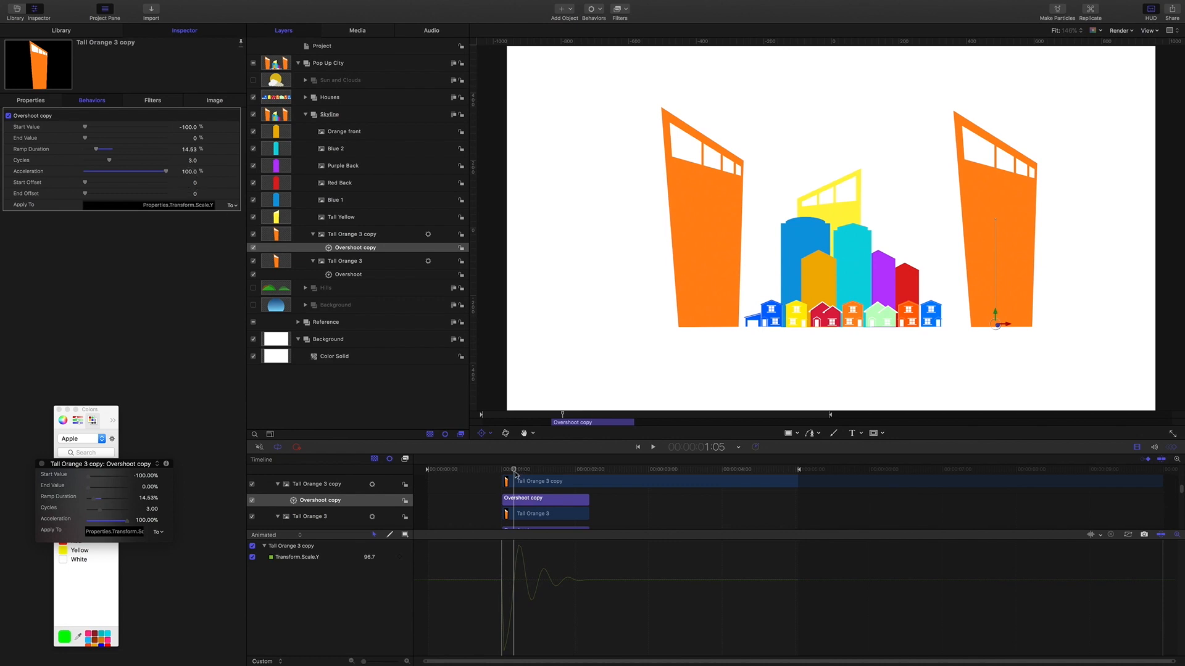
{"action": "left_click_drag", "start_coordinate": [517, 472], "coordinate": [489, 469]}
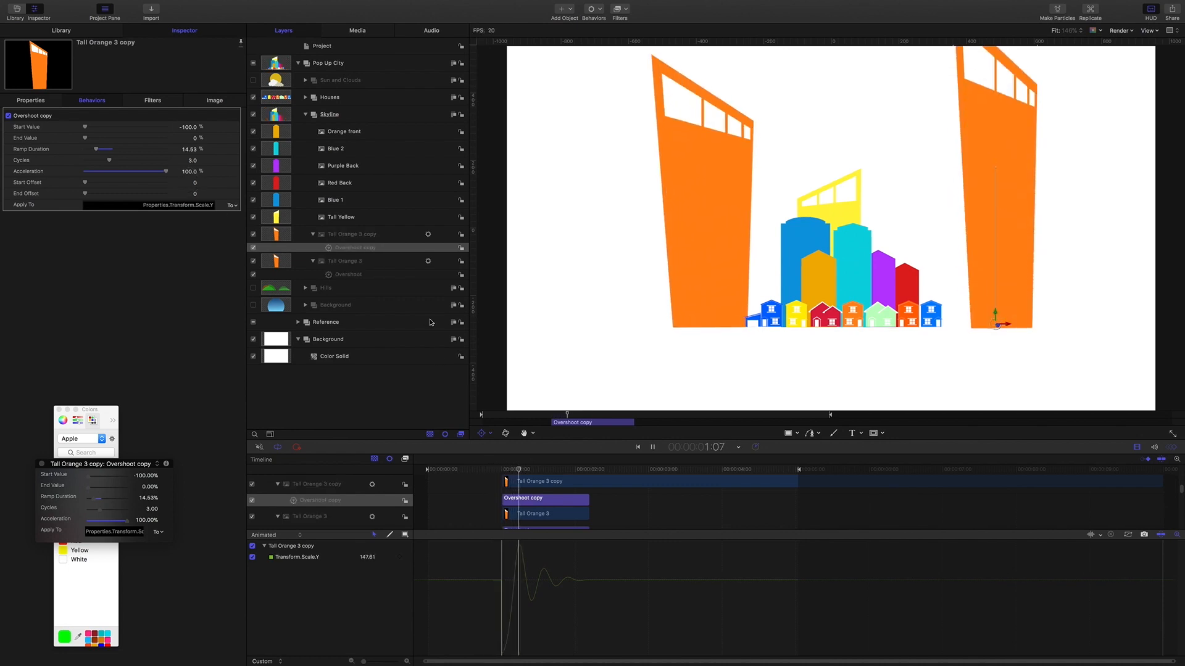
{"action": "key", "text": "space"}
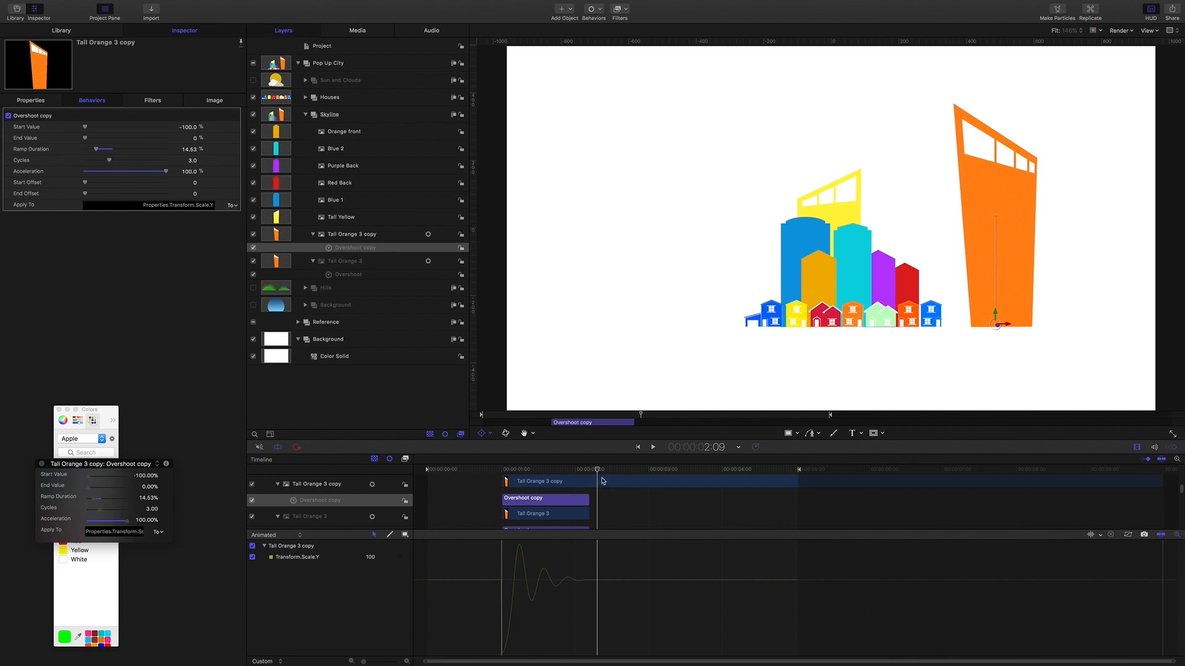
{"action": "left_click", "coordinate": [492, 469]}
{"action": "key", "text": "space"}
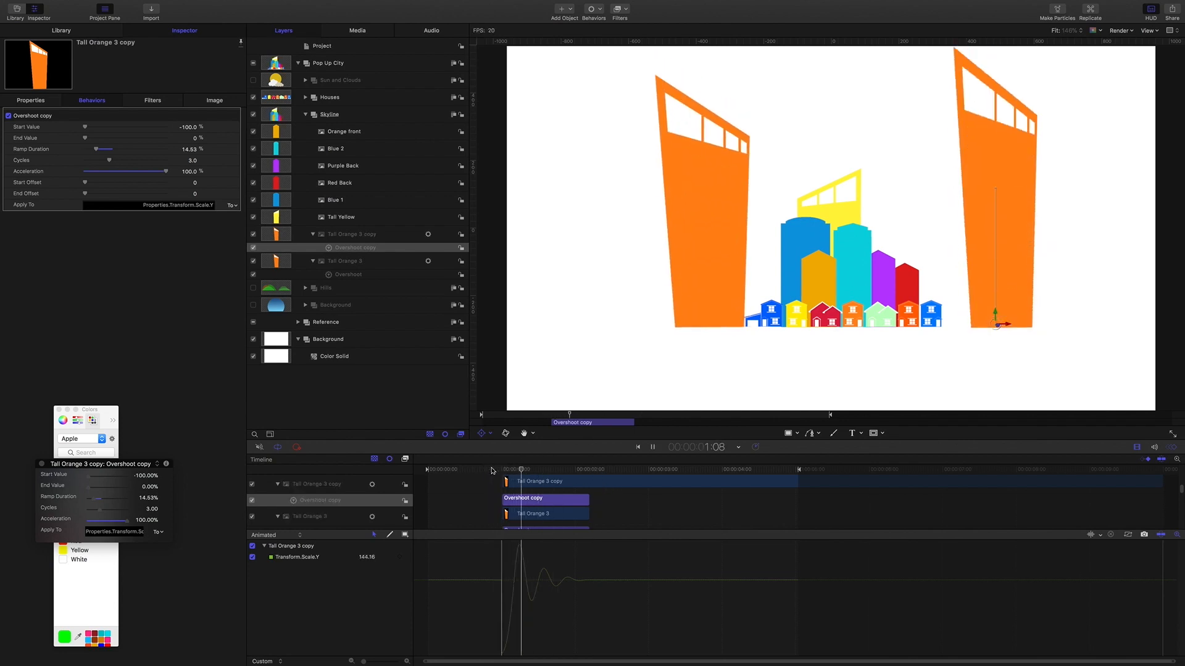
{"action": "key", "text": "space"}
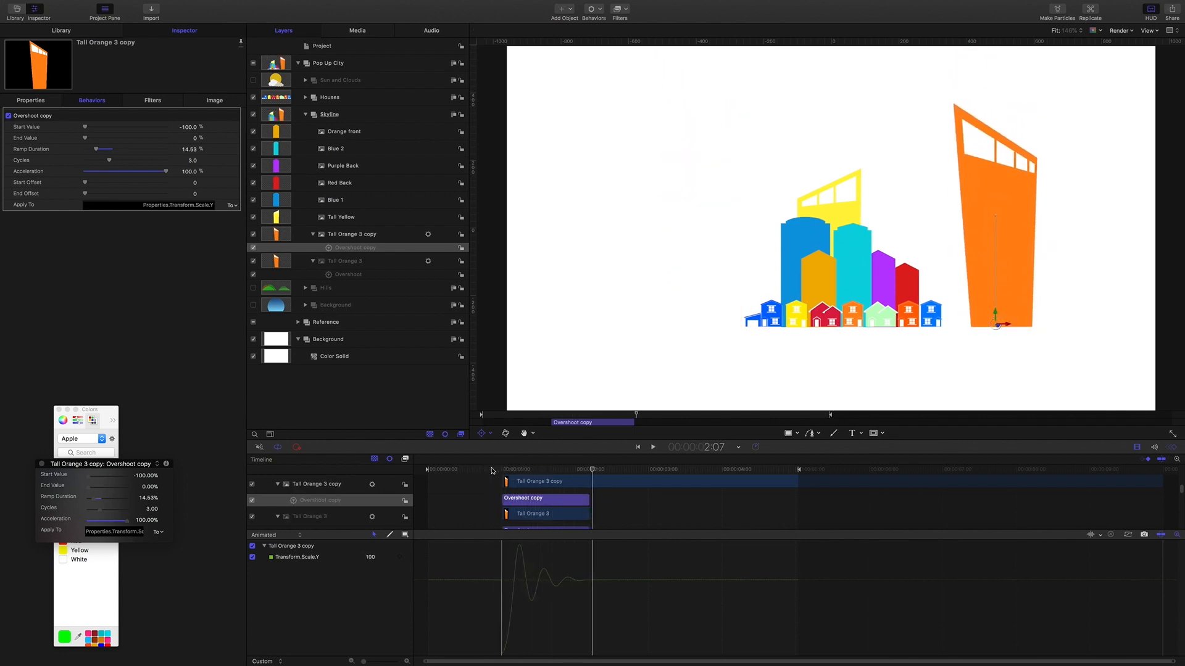
Delete the Overshoot copy behavior from the Tall Orange 3 copy layer
{"action": "left_click_drag", "start_coordinate": [597, 475], "coordinate": [539, 474]}
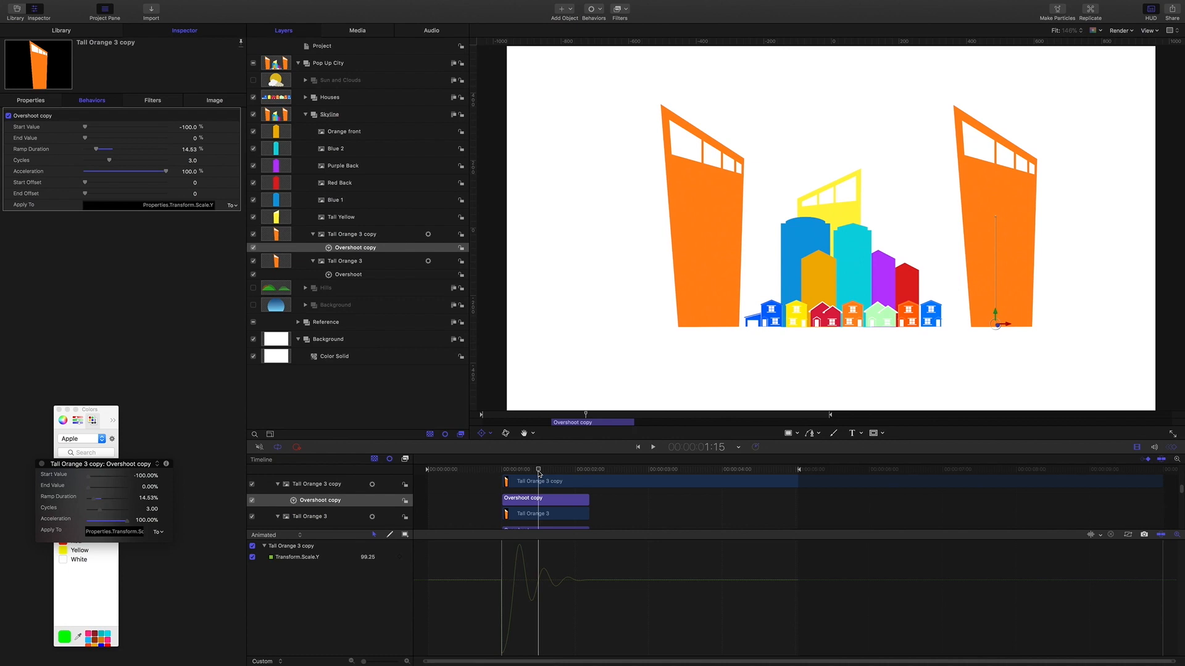
{"action": "left_click", "coordinate": [369, 233]}
{"action": "left_click", "coordinate": [365, 248]}
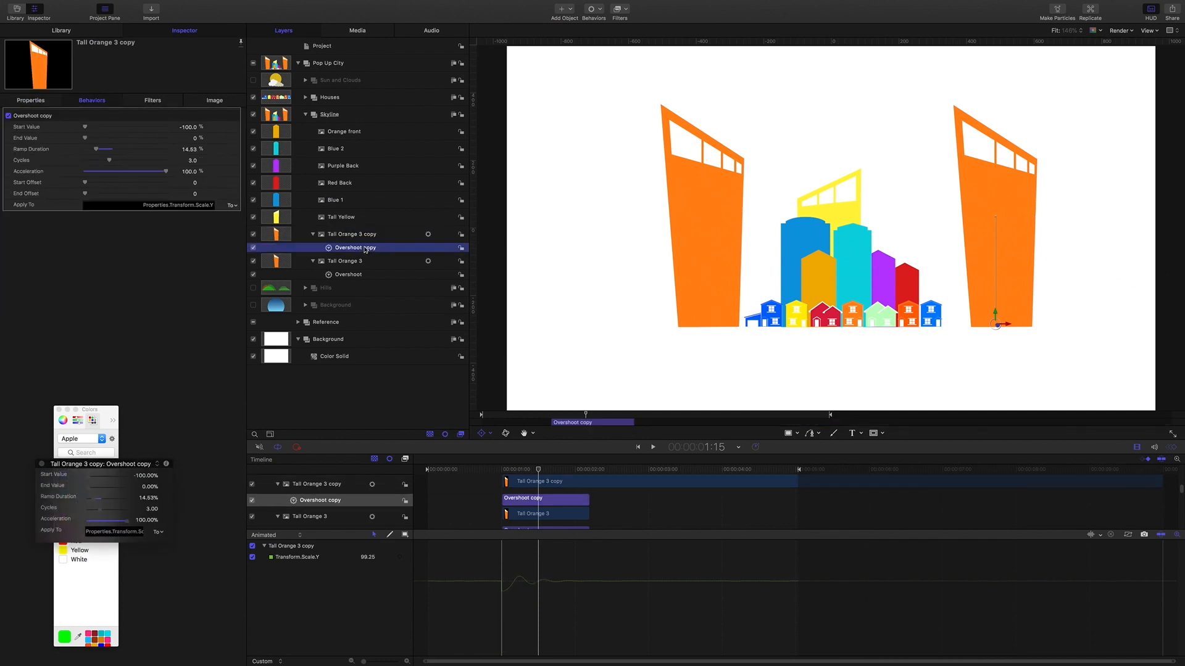
{"action": "key", "text": "Delete"}
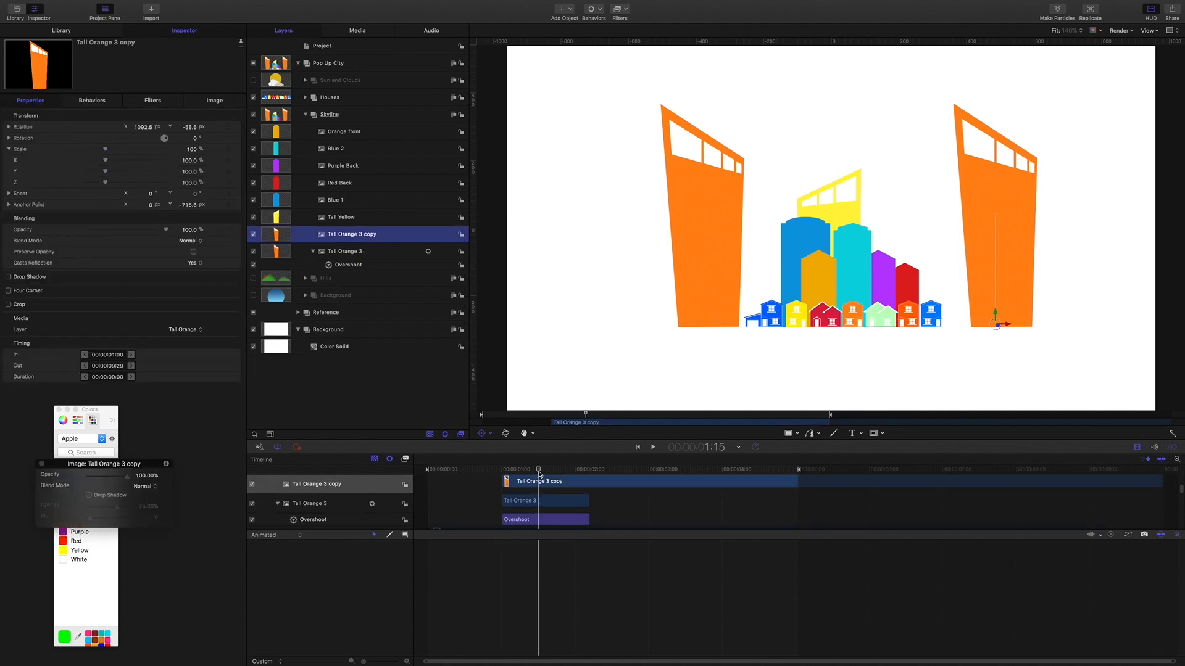
Hide the Tall Orange 3 layer and set a 0% Scale keyframe on Tall Orange 3 copy at 1:00
{"action": "left_click", "coordinate": [536, 470]}
{"action": "left_click_drag", "start_coordinate": [536, 471], "coordinate": [501, 471]}
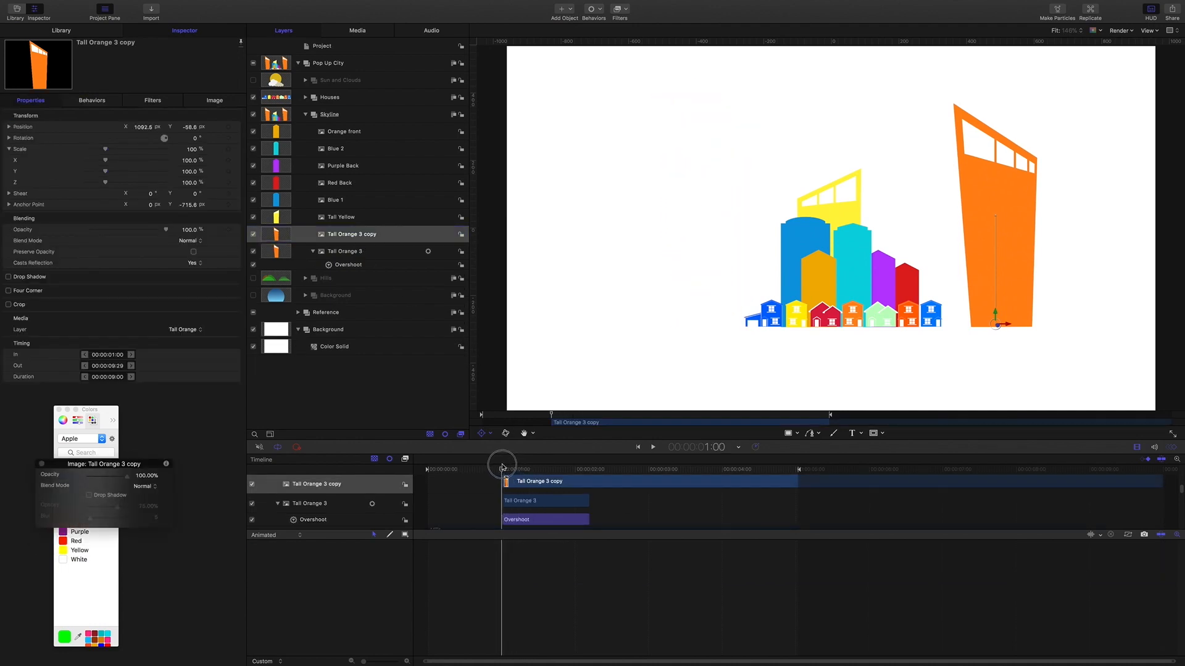
{"action": "left_click", "coordinate": [253, 251]}
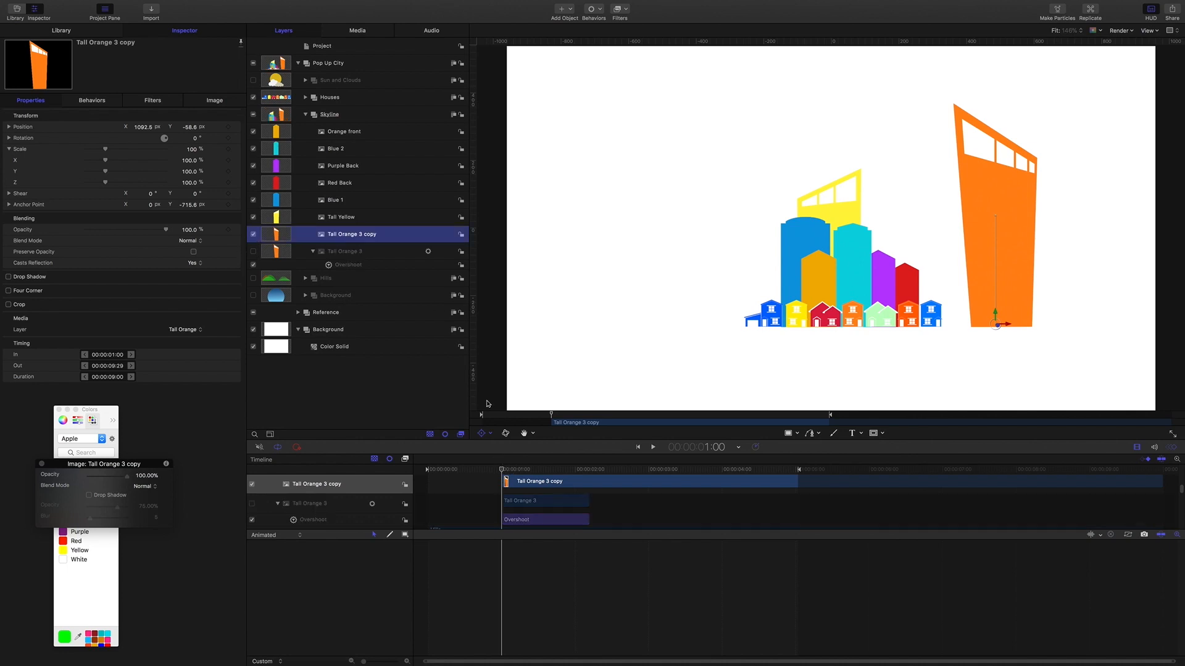
{"action": "left_click_drag", "start_coordinate": [501, 471], "coordinate": [502, 472]}
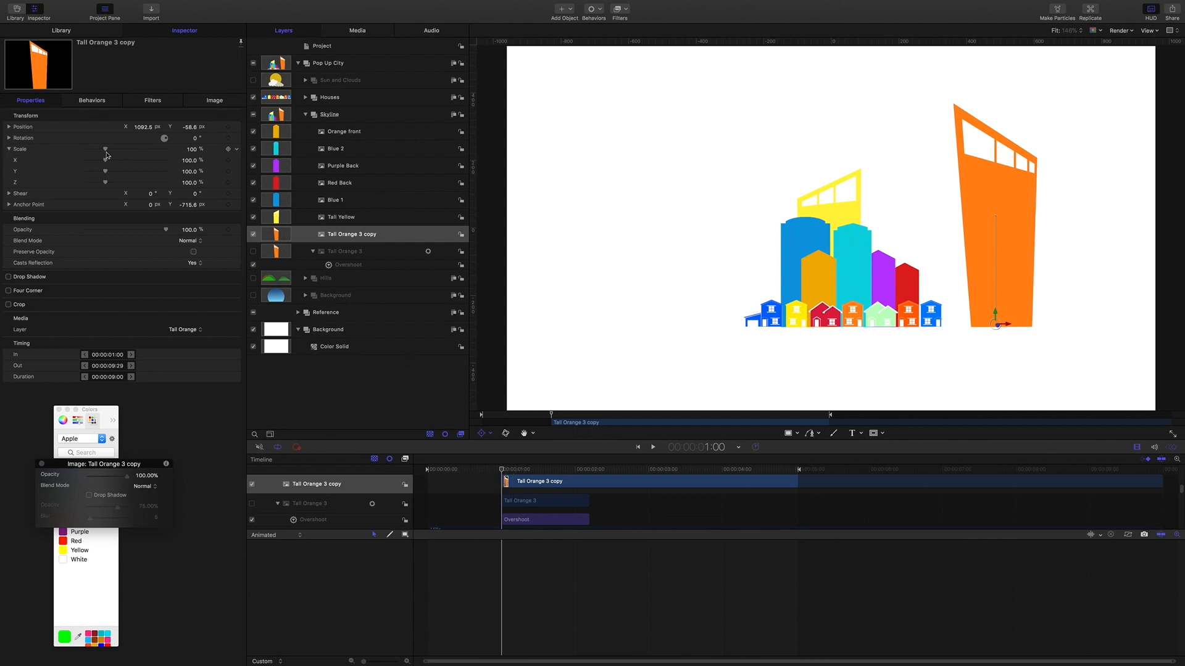
{"action": "left_click", "coordinate": [228, 150]}
{"action": "left_click", "coordinate": [86, 148]}
{"action": "left_click_drag", "start_coordinate": [86, 148], "coordinate": [46, 141]}
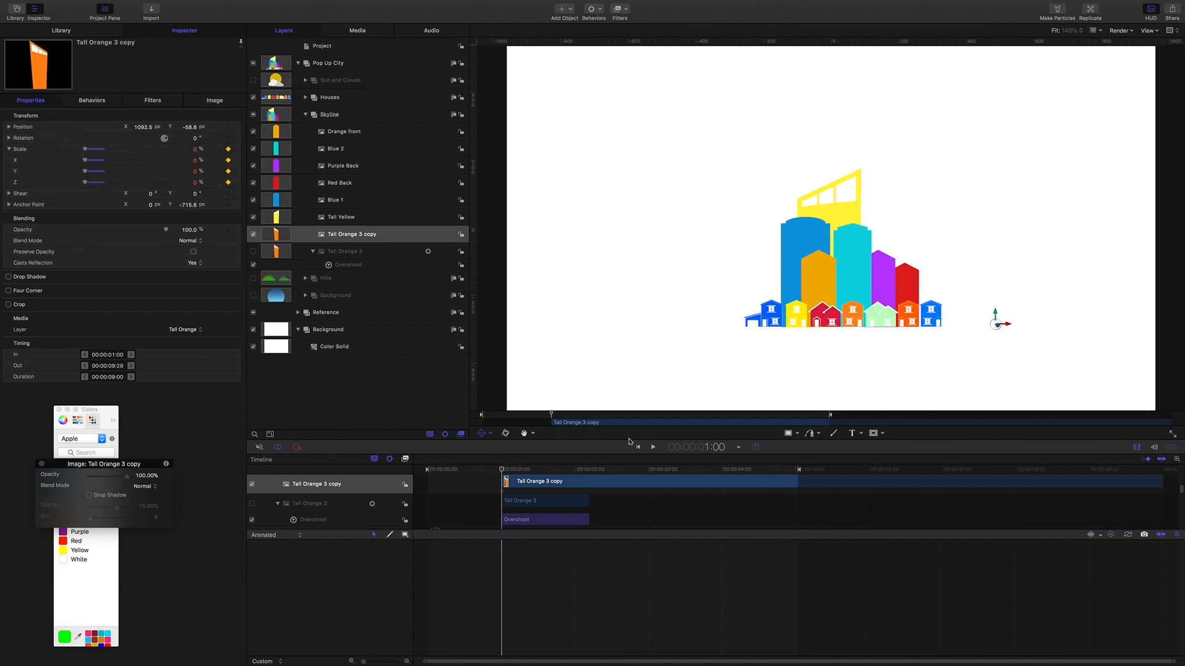
Add a 100% Scale keyframe to Tall Orange 3 copy at 1:05
{"action": "left_click_drag", "start_coordinate": [502, 472], "coordinate": [515, 473]}
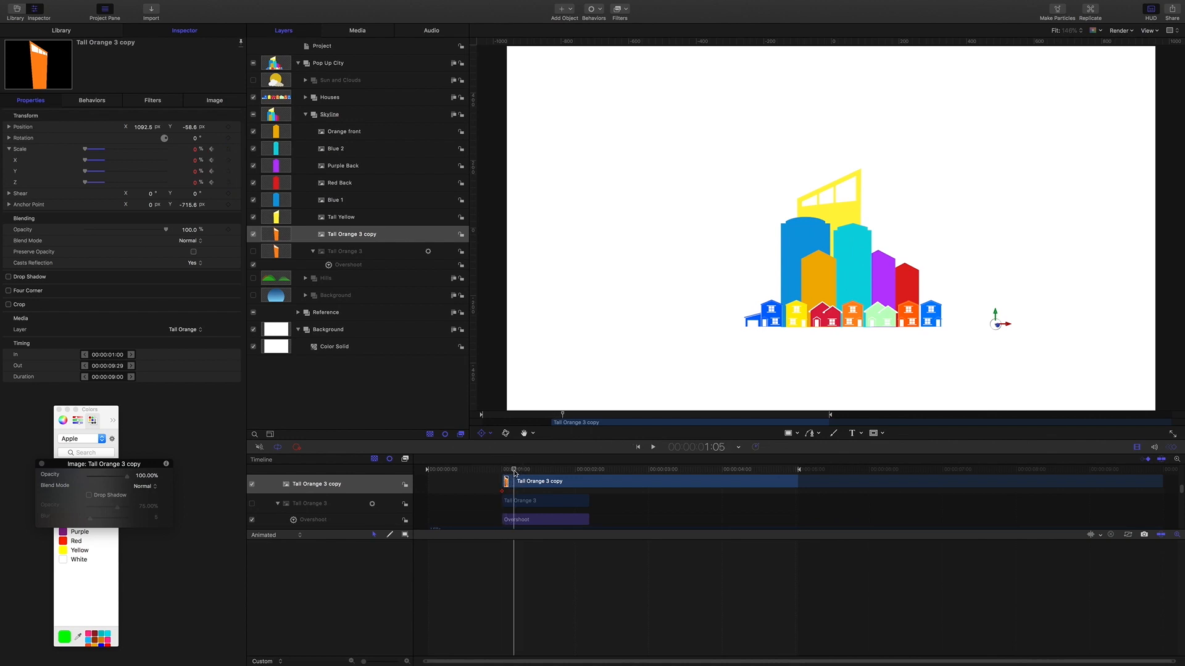
{"action": "left_click", "coordinate": [194, 151]}
{"action": "type", "text": "100"}
{"action": "key", "text": "Return"}
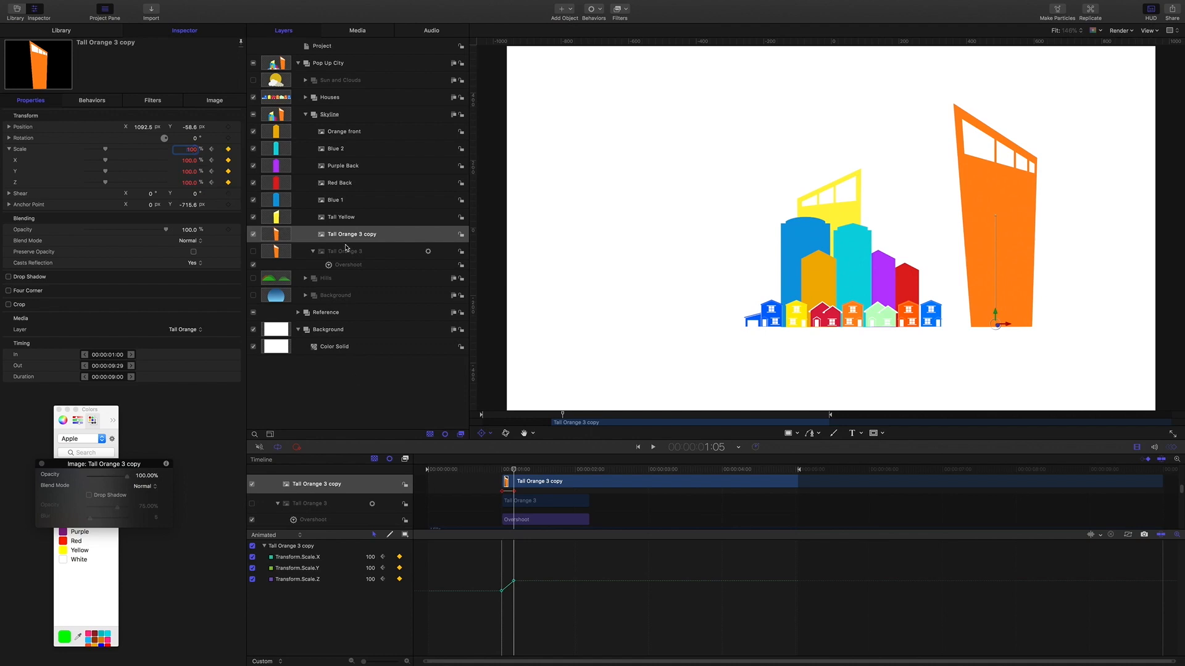
Copy Tall Orange 3's Overshoot behavior onto the Tall Orange 3 copy layer and start it at 1:05
{"action": "left_click", "coordinate": [353, 264]}
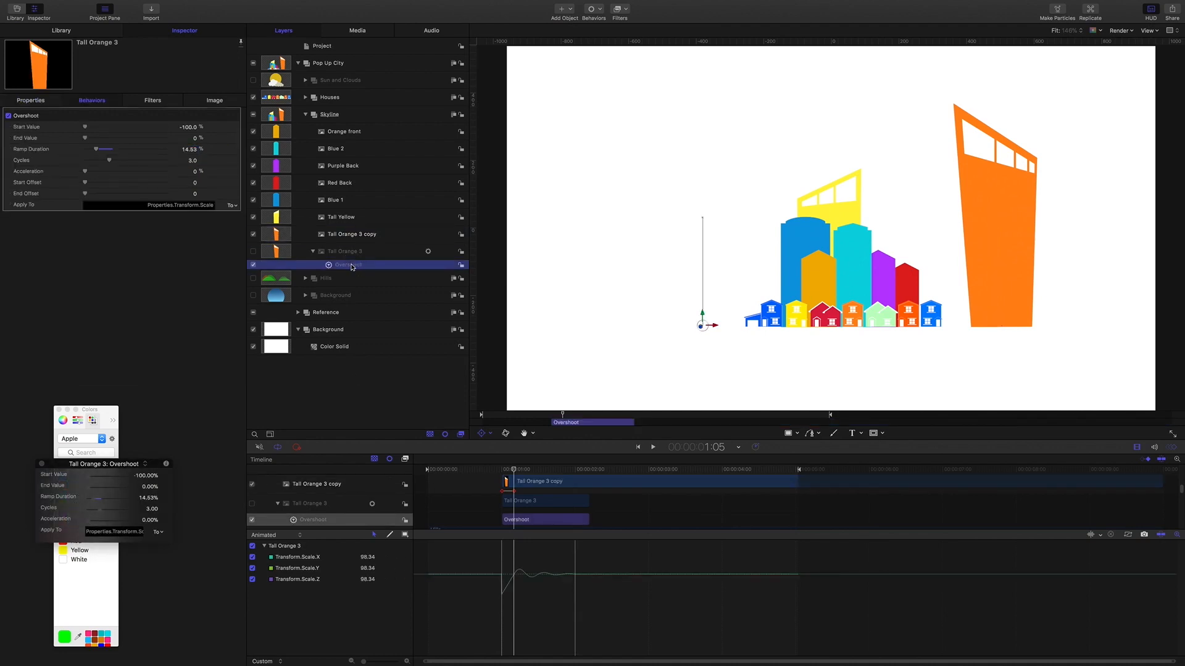
{"action": "left_click_drag", "start_coordinate": [352, 266], "coordinate": [352, 239]}
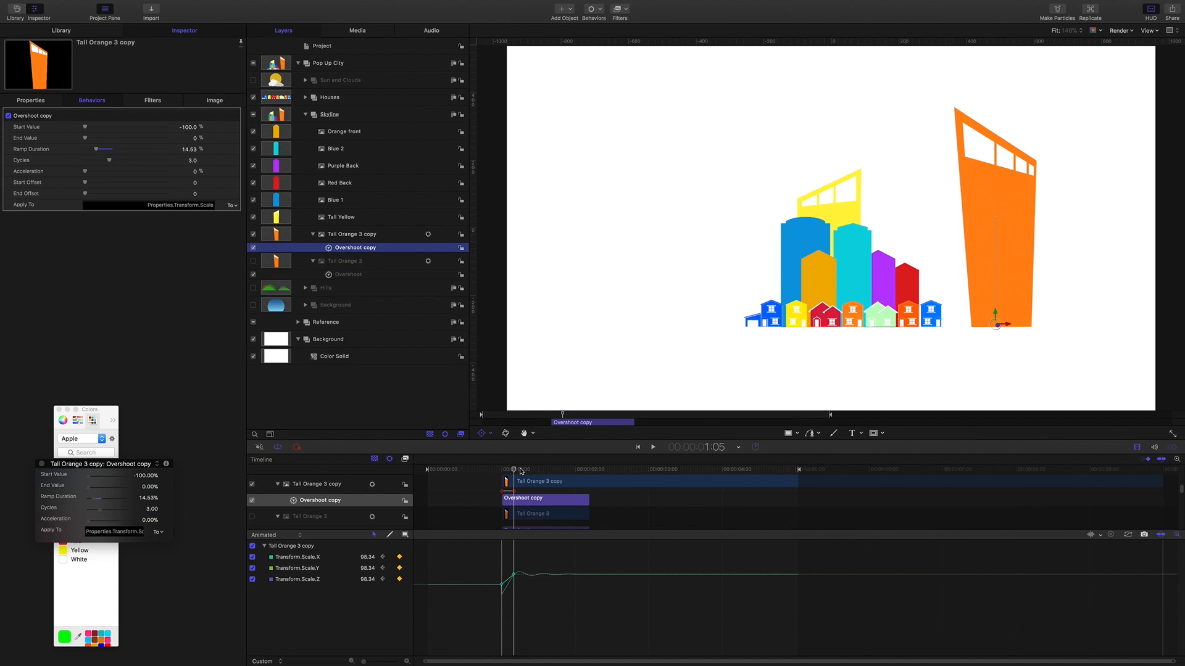
{"action": "key", "text": "i"}
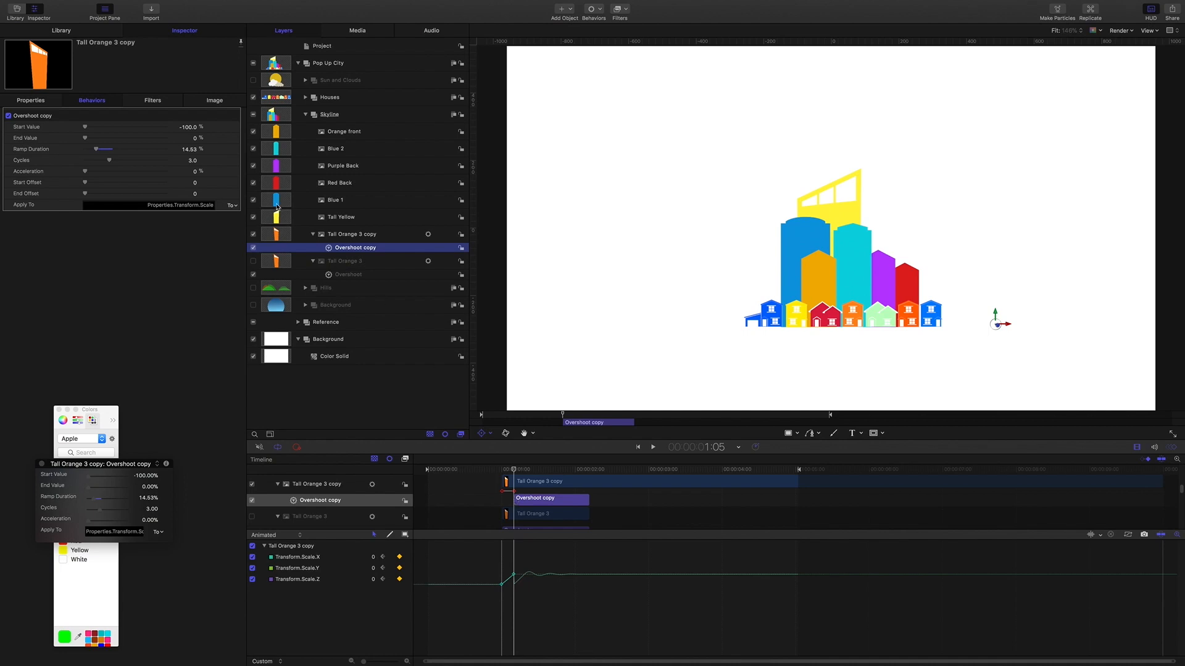
Set the Overshoot copy's Start Value to 10% and play back the pop-up from before 1:00
{"action": "left_click", "coordinate": [188, 127]}
{"action": "type", "text": "0"}
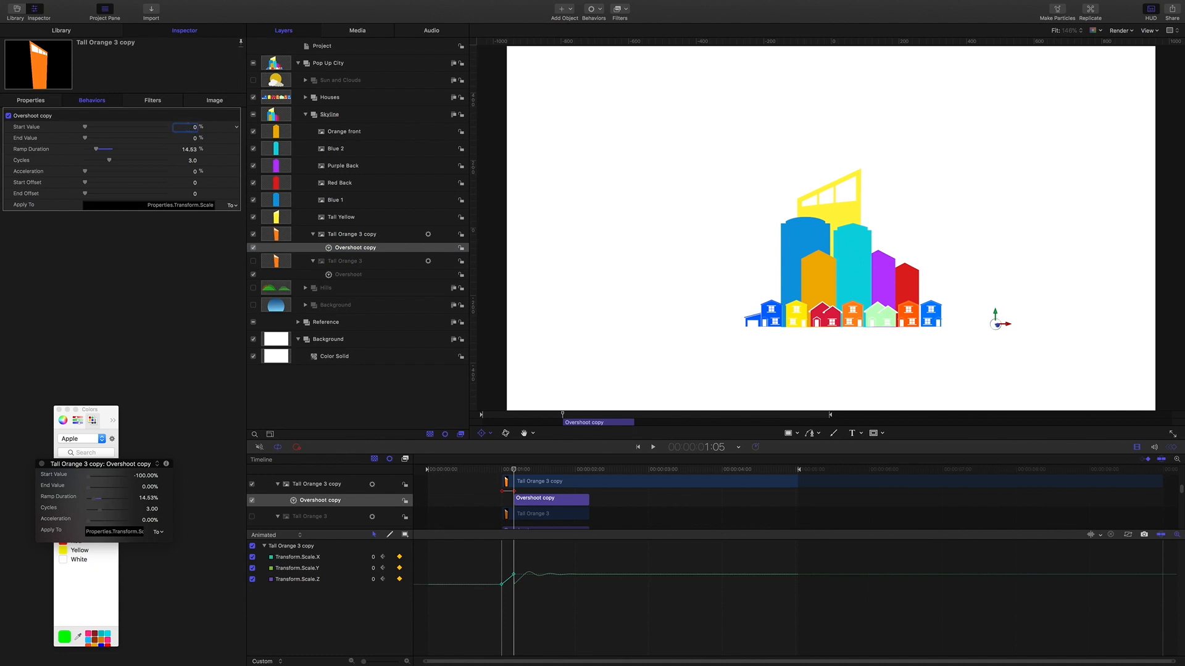
{"action": "key", "text": "Return"}
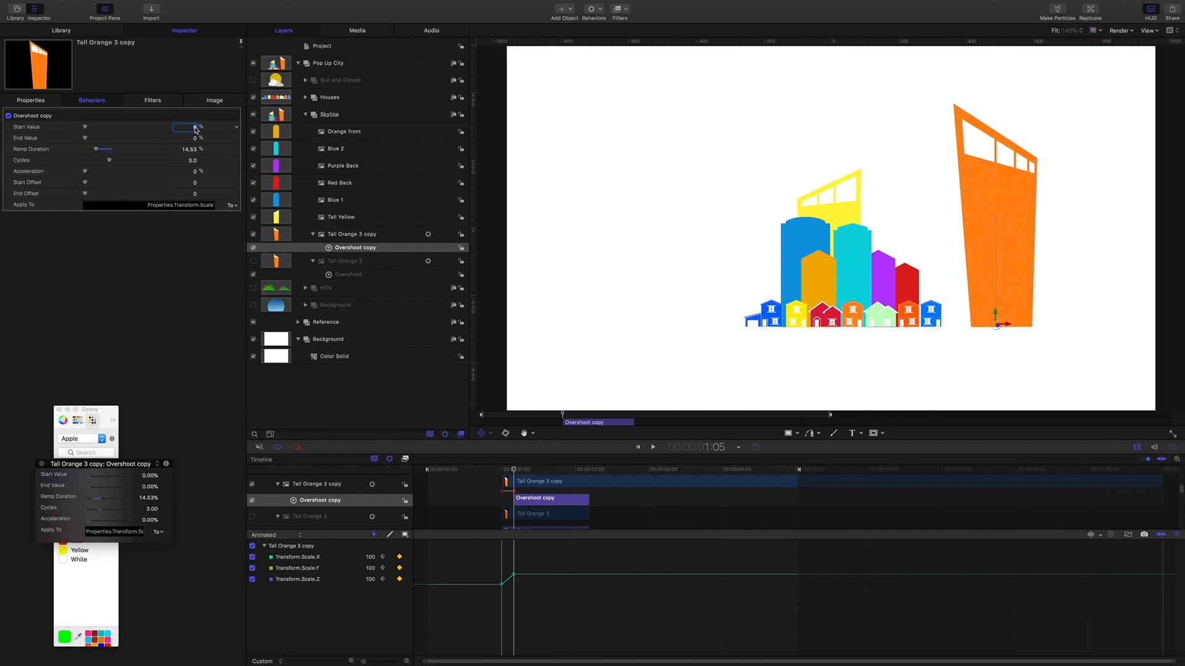
{"action": "type", "text": "10.0"}
{"action": "key", "text": "Return"}
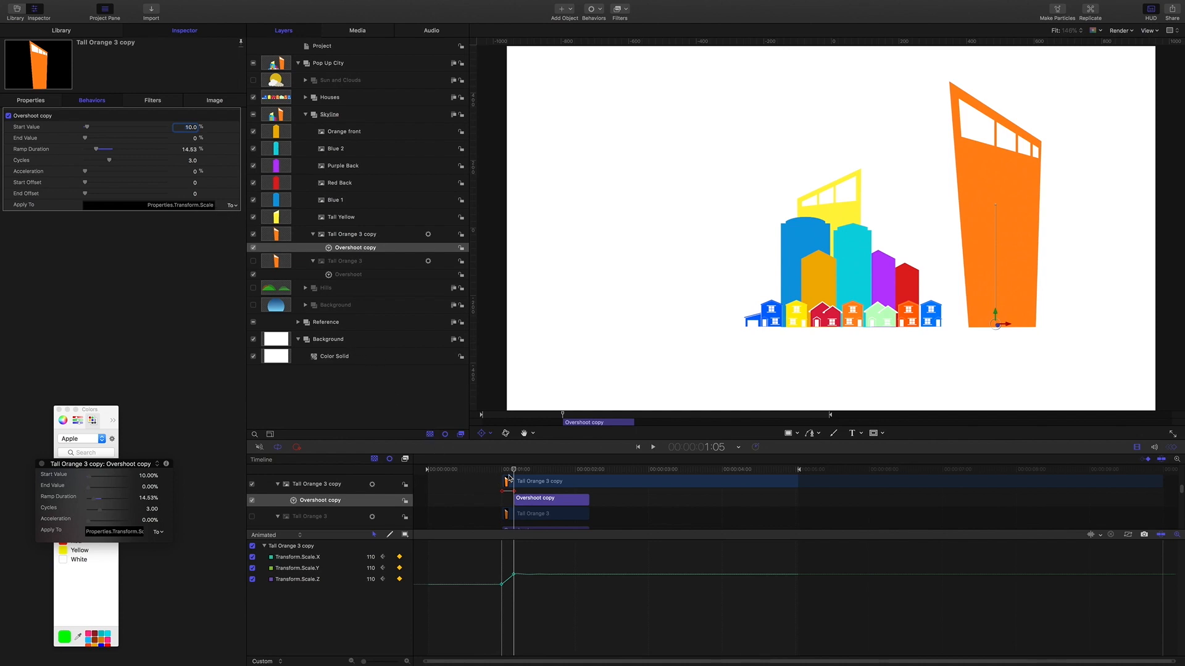
{"action": "left_click_drag", "start_coordinate": [516, 473], "coordinate": [497, 471]}
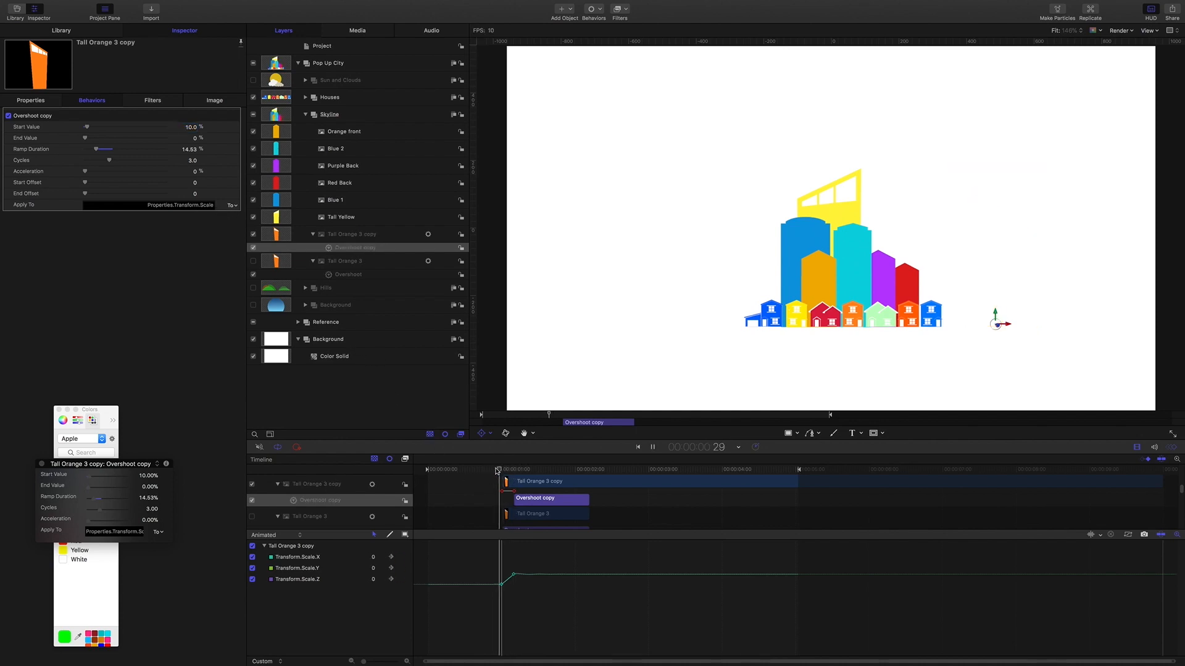
{"action": "key", "text": "space"}
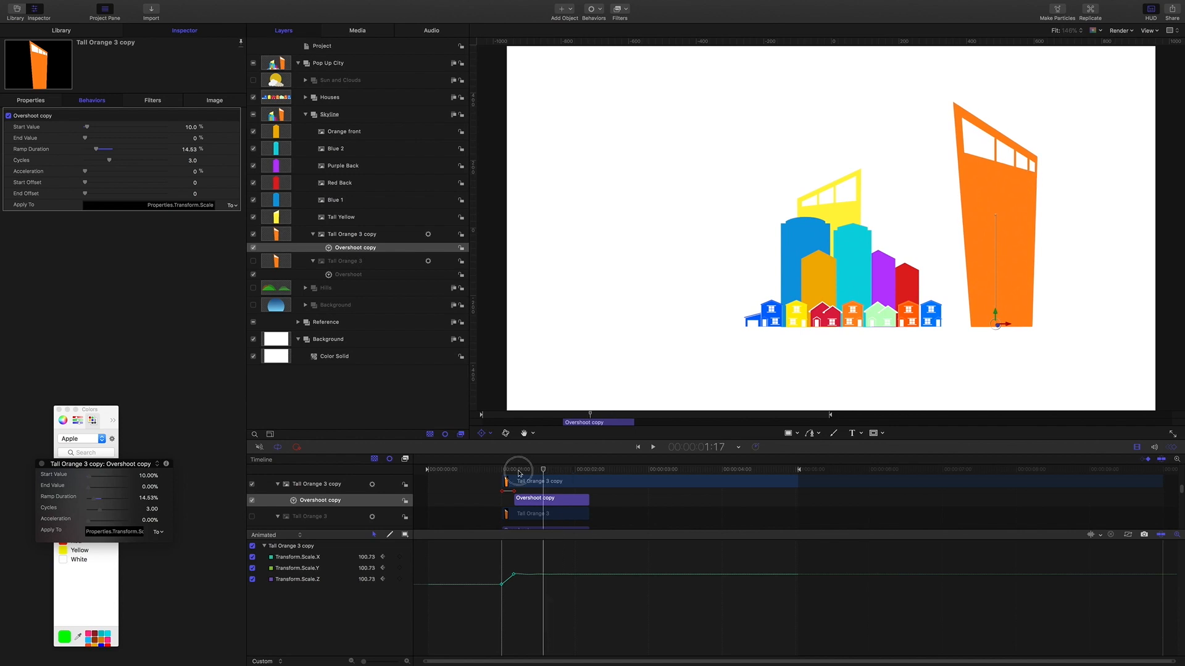
{"action": "left_click", "coordinate": [487, 472]}
{"action": "left_click_drag", "start_coordinate": [487, 472], "coordinate": [555, 471]}
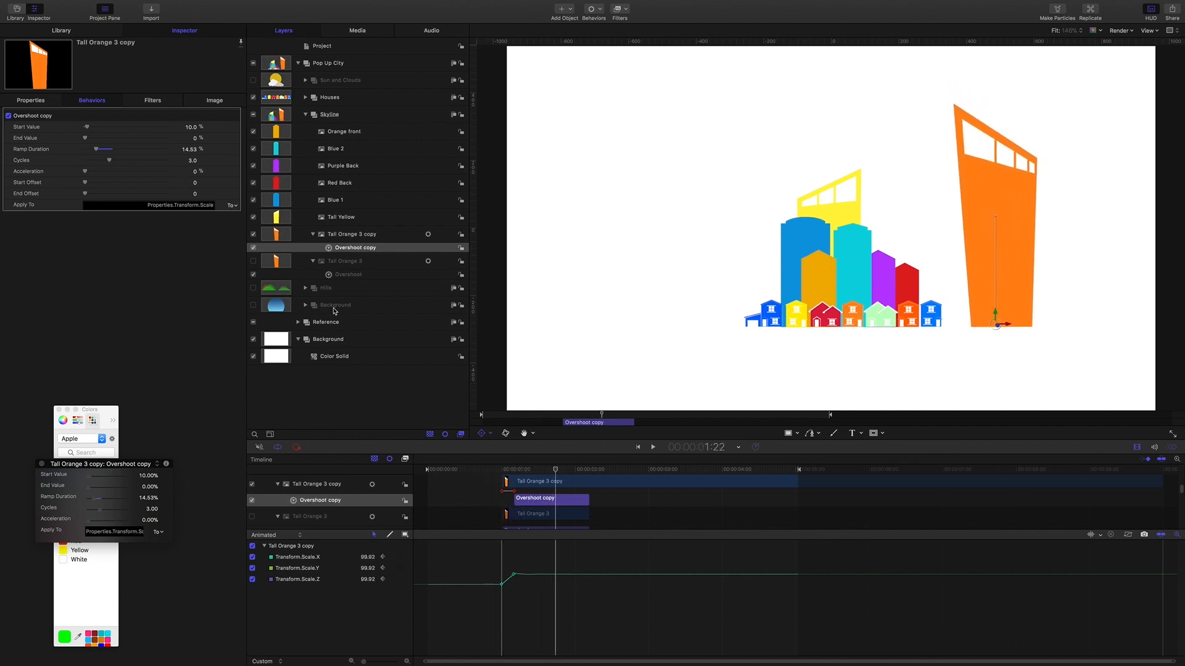
Show the Tall Orange 3 layer and play both orange towers from before 1:00 to compare their bounces
{"action": "left_click", "coordinate": [253, 261]}
{"action": "left_click_drag", "start_coordinate": [555, 470], "coordinate": [490, 470]}
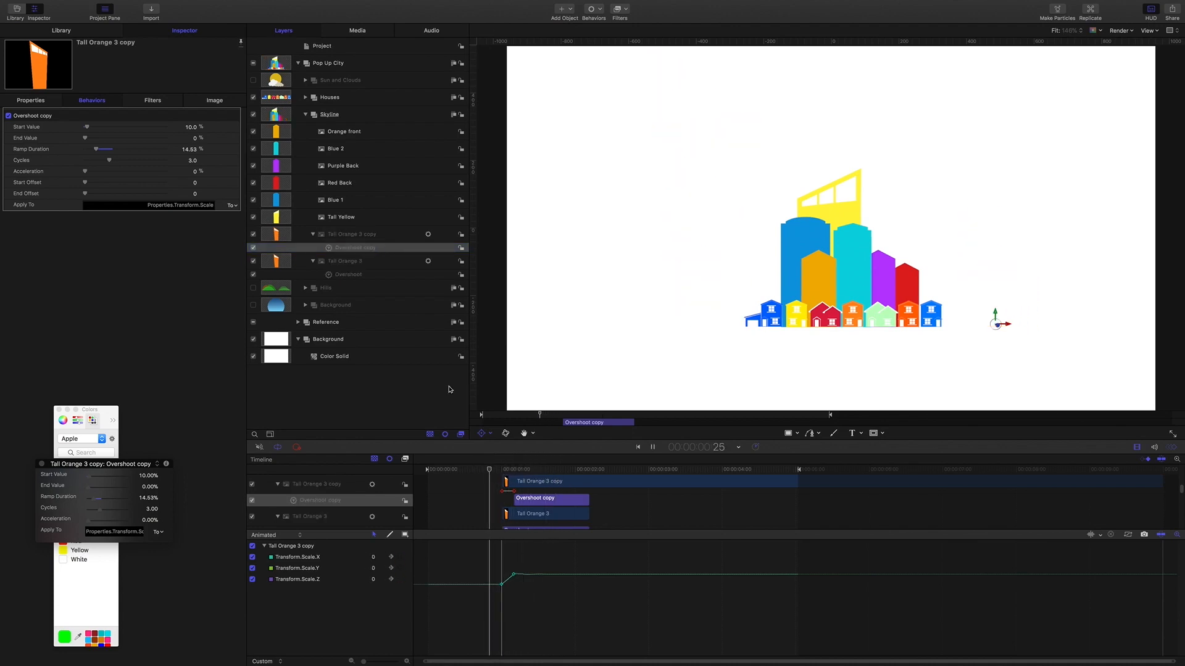
{"action": "key", "text": "space"}
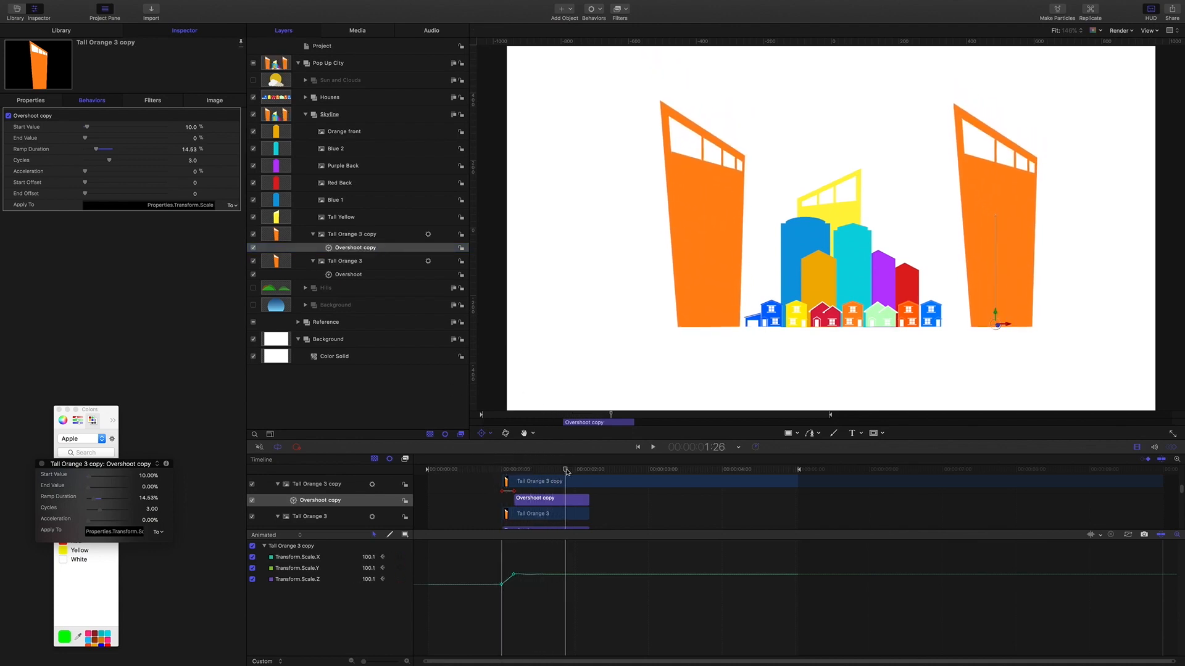
{"action": "left_click_drag", "start_coordinate": [570, 470], "coordinate": [485, 469]}
{"action": "key", "text": "space"}
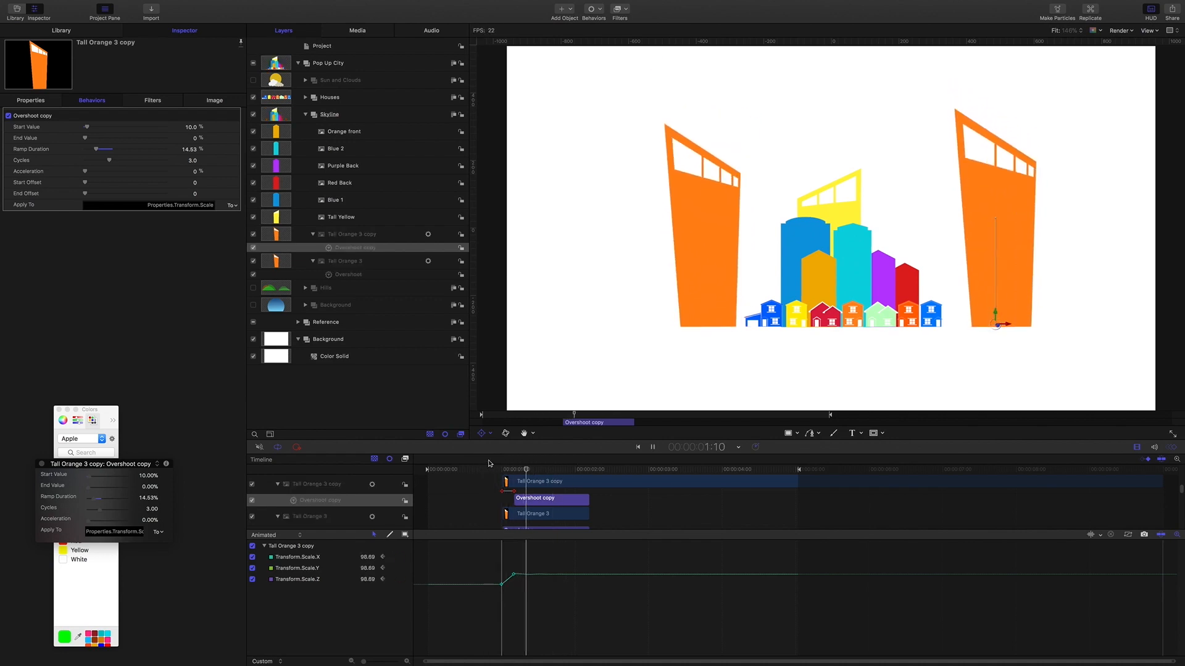
{"action": "key", "text": "space"}
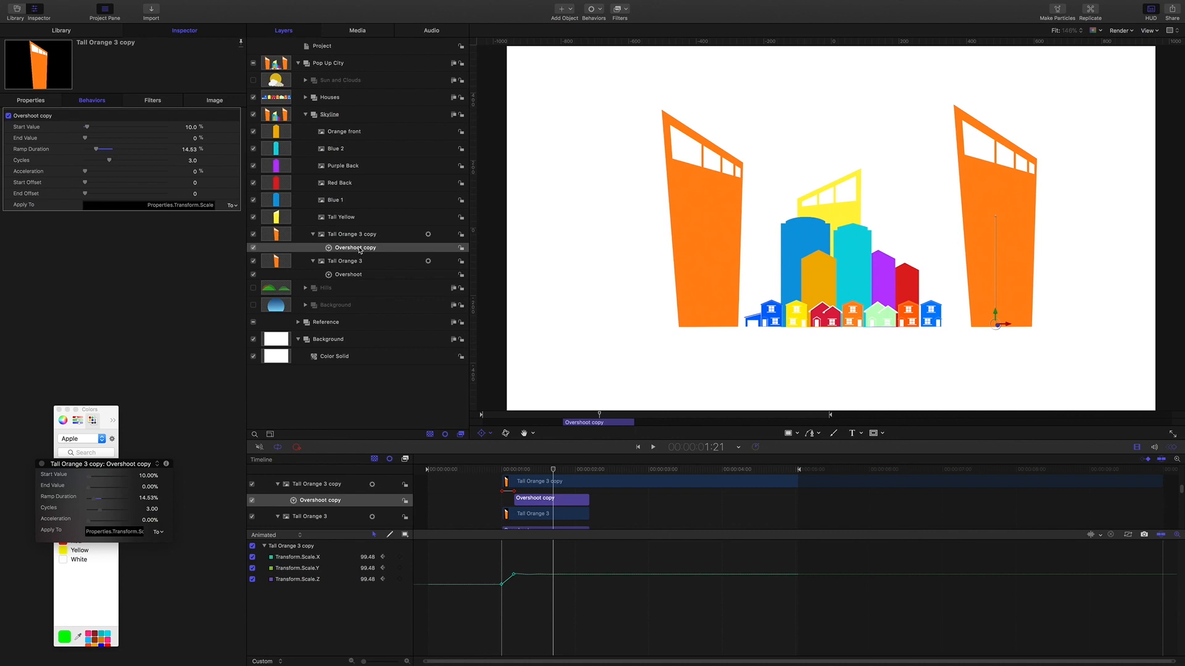
Set the Overshoot copy's Ramp Duration to 35% and play back the pop-up
{"action": "left_click", "coordinate": [189, 149]}
{"action": "type", "text": "35"}
{"action": "key", "text": "Return"}
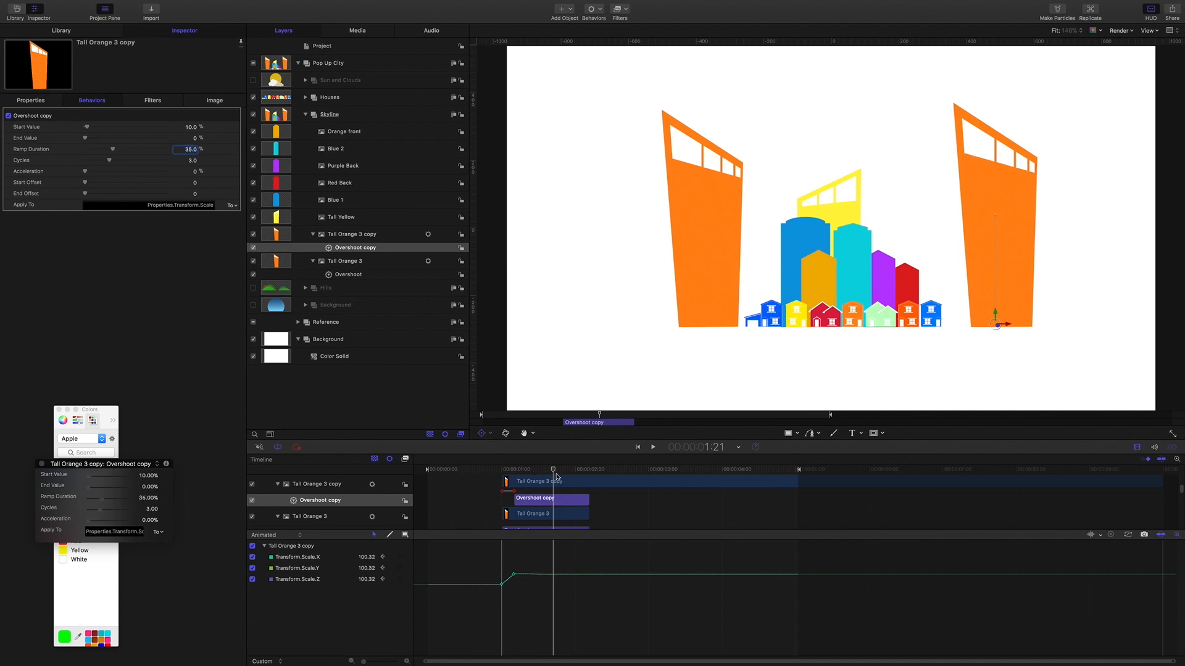
{"action": "left_click_drag", "start_coordinate": [555, 476], "coordinate": [490, 473]}
{"action": "key", "text": "space"}
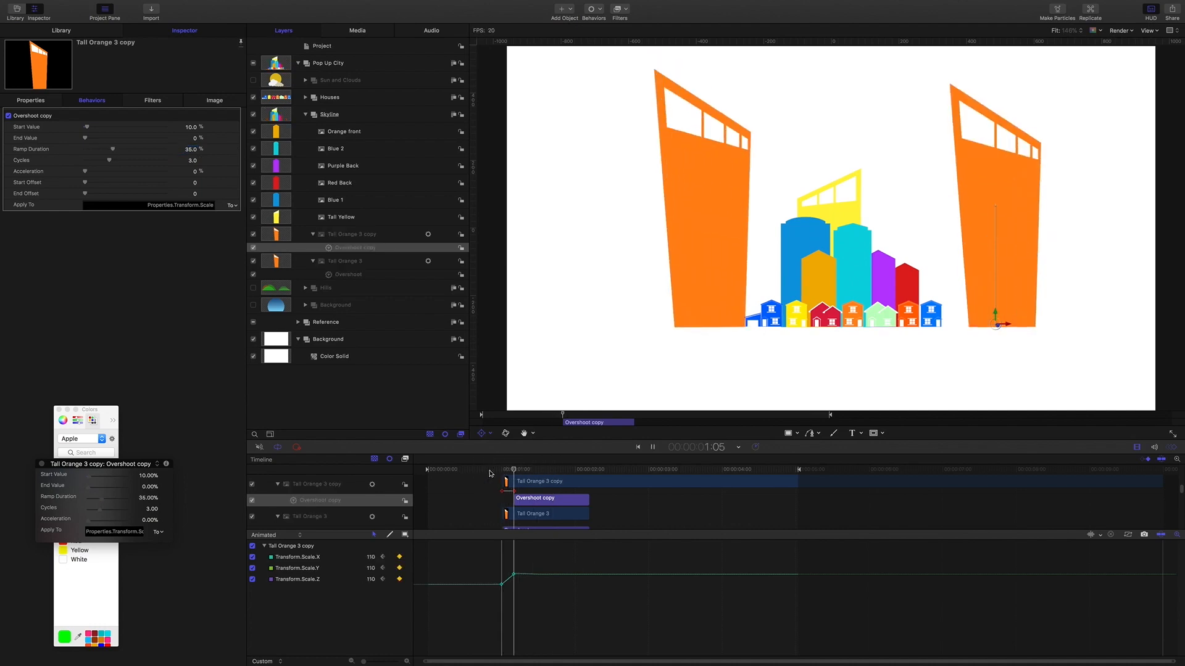
{"action": "left_click_drag", "start_coordinate": [577, 470], "coordinate": [530, 474]}
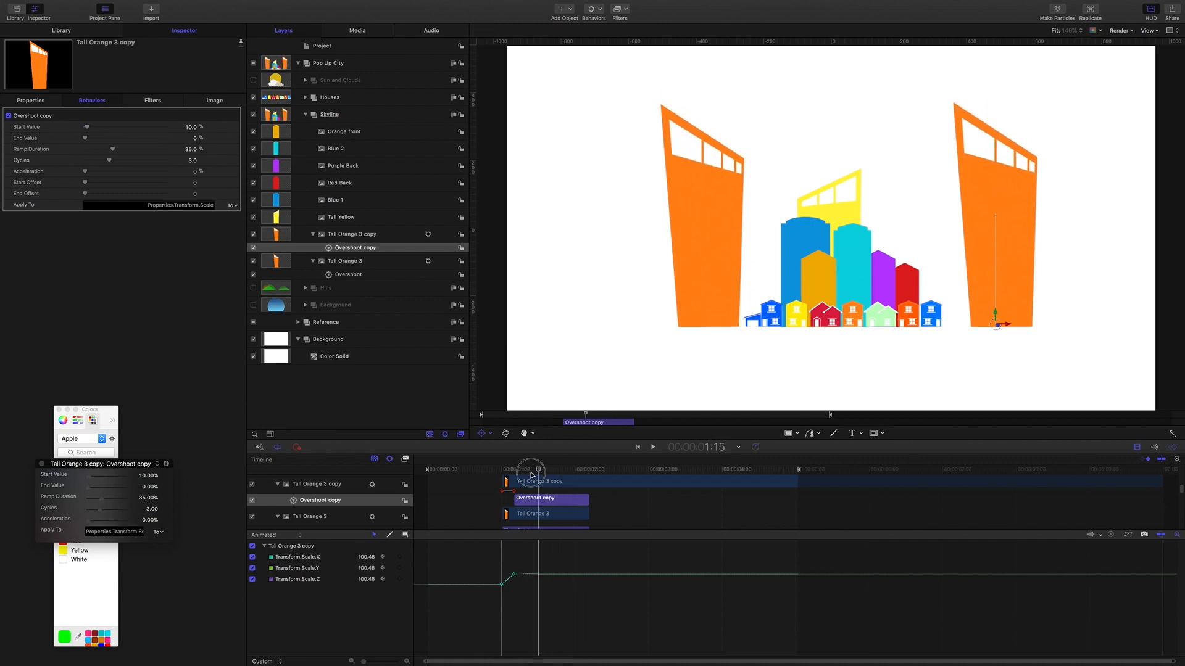
Set the Overshoot copy's Ramp Duration to 5% and play back both orange towers from before 1:00
{"action": "left_click", "coordinate": [192, 151]}
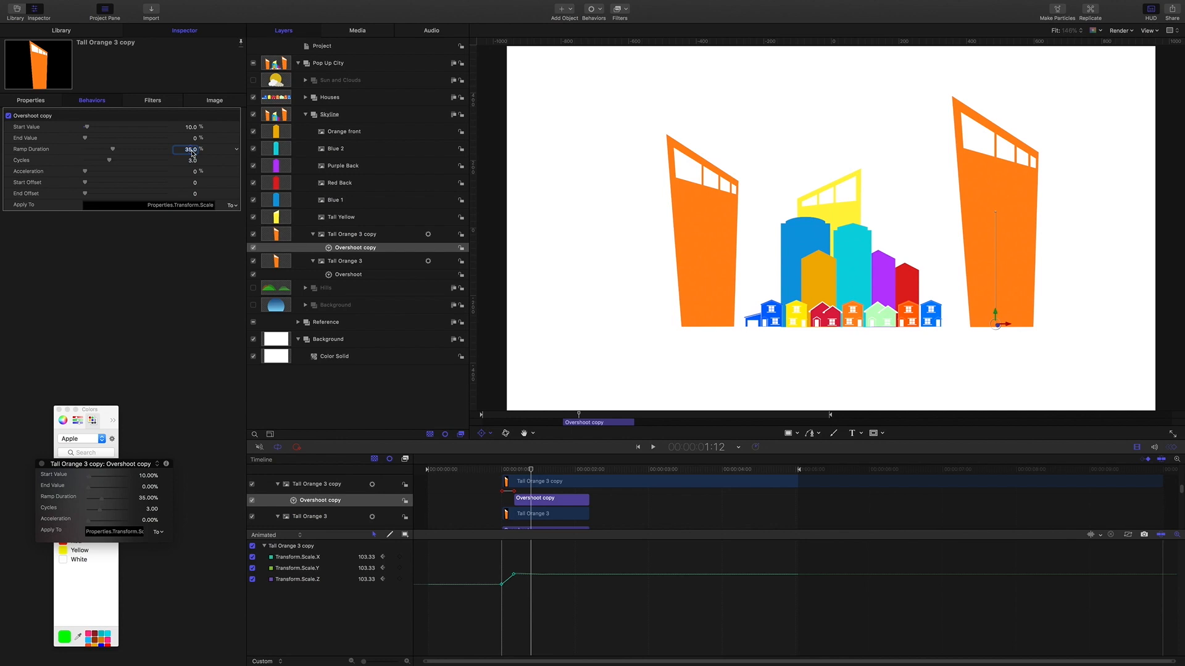
{"action": "type", "text": "5"}
{"action": "key", "text": "Return"}
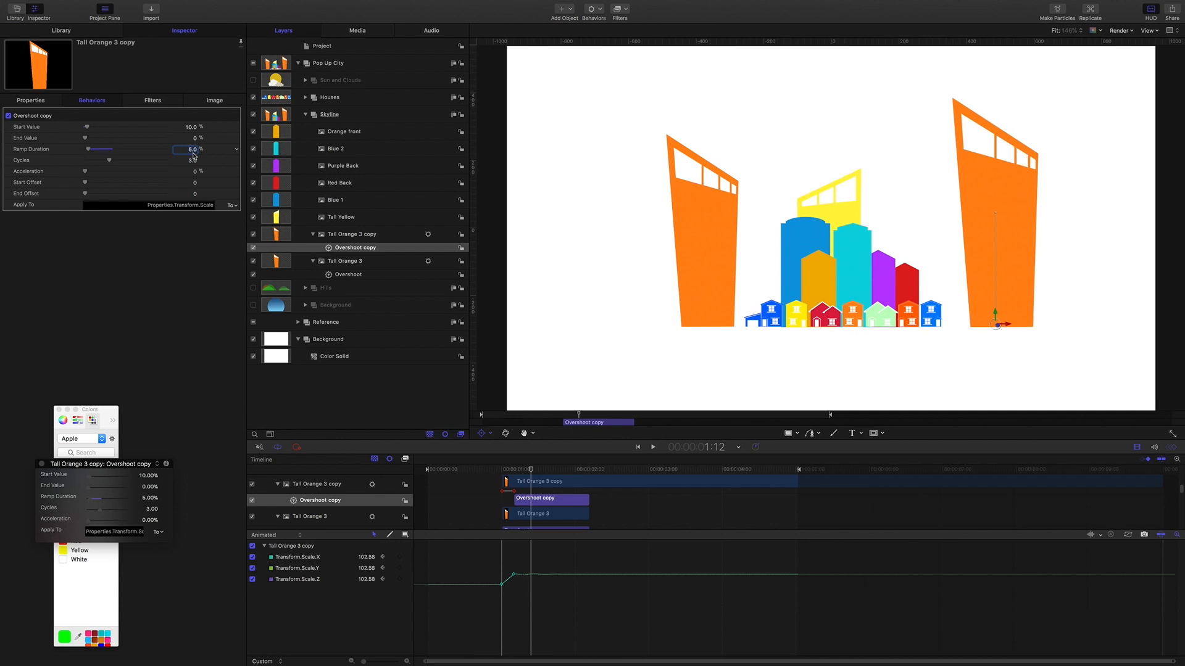
{"action": "left_click_drag", "start_coordinate": [530, 471], "coordinate": [487, 474]}
{"action": "key", "text": "space"}
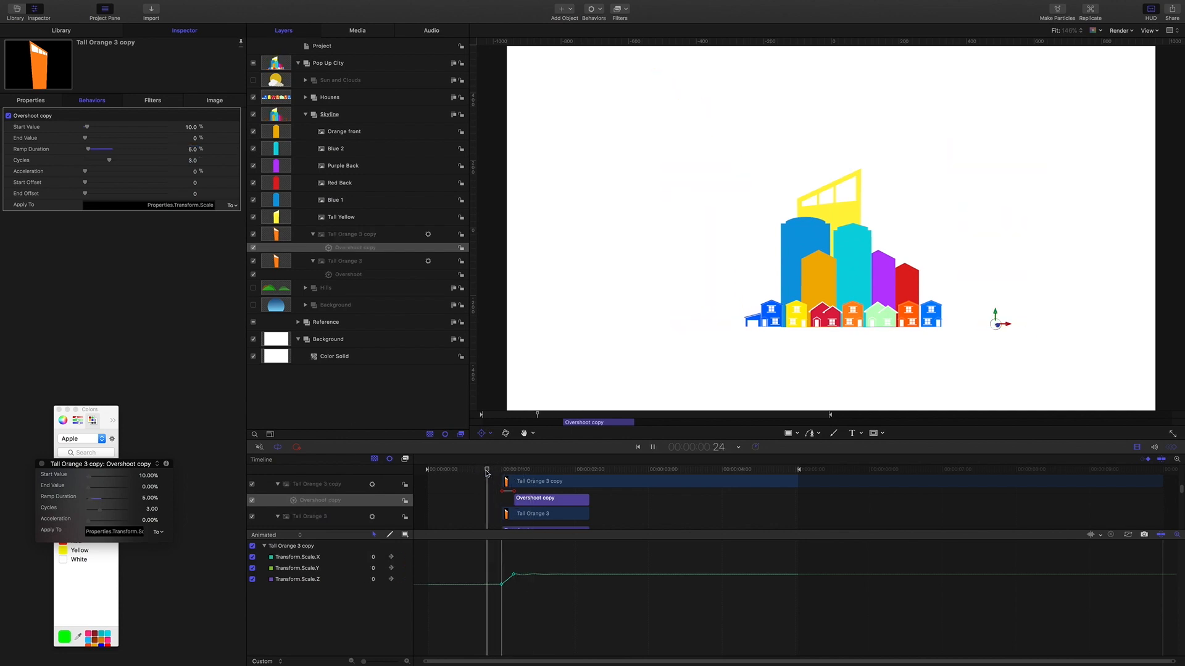
{"action": "key", "text": "space"}
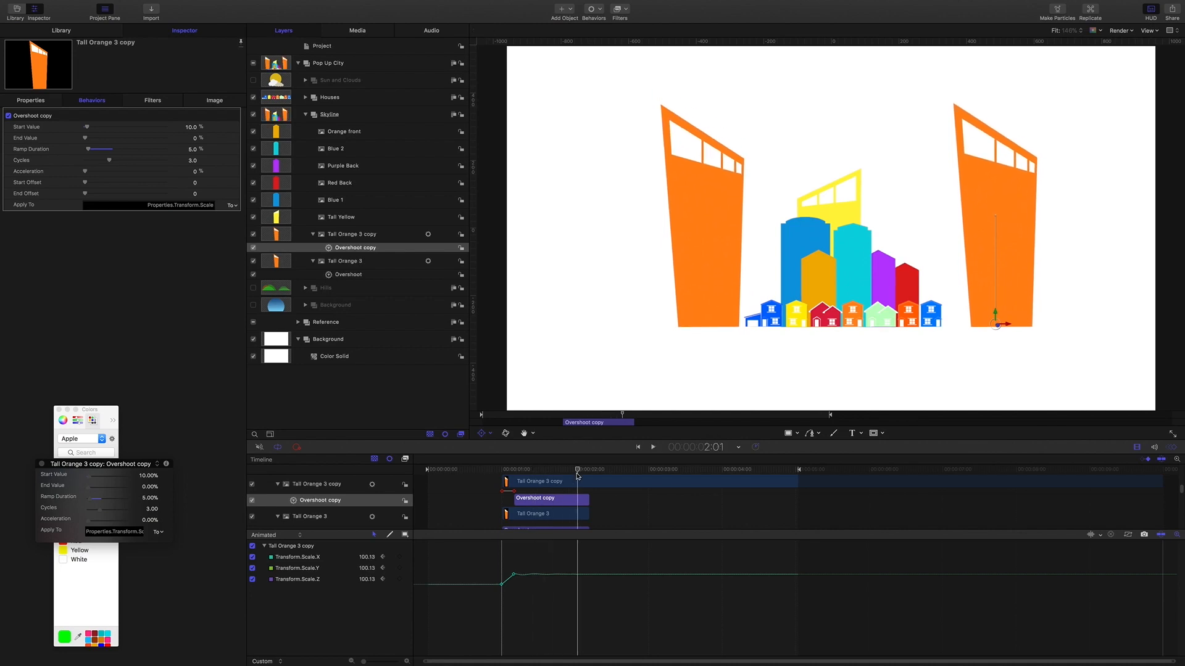
{"action": "left_click_drag", "start_coordinate": [577, 476], "coordinate": [517, 470]}
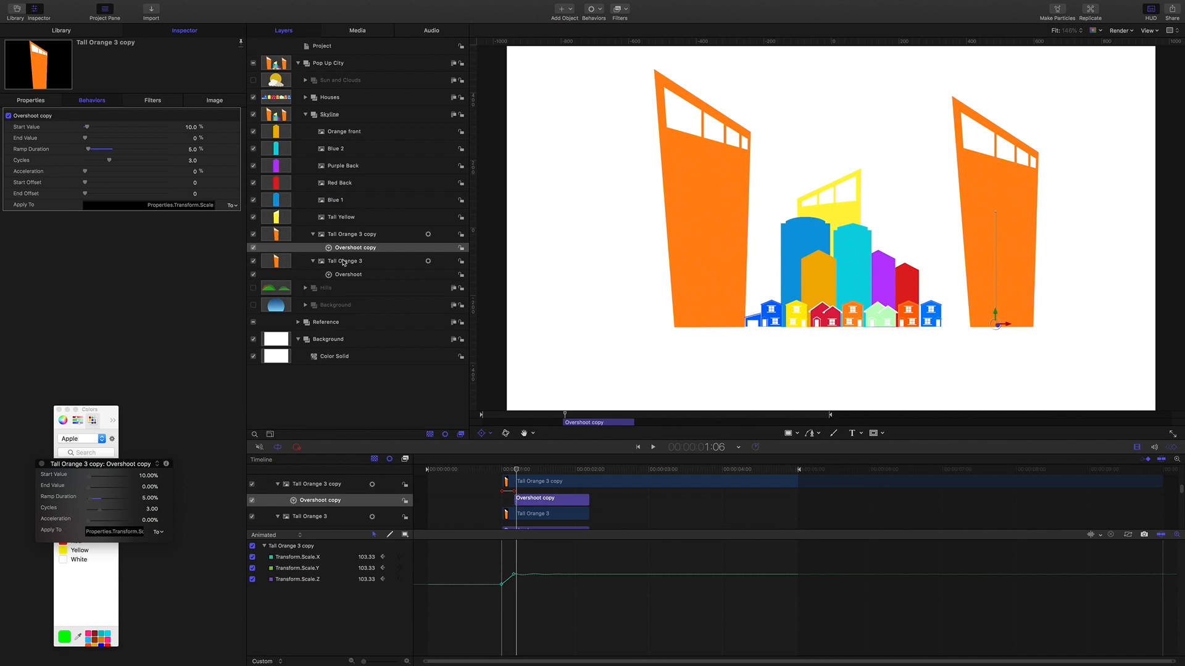
Hide both orange tower layers and move Tall Yellow clear of the skyline to an X position of about -1160 px
{"action": "left_click", "coordinate": [253, 235]}
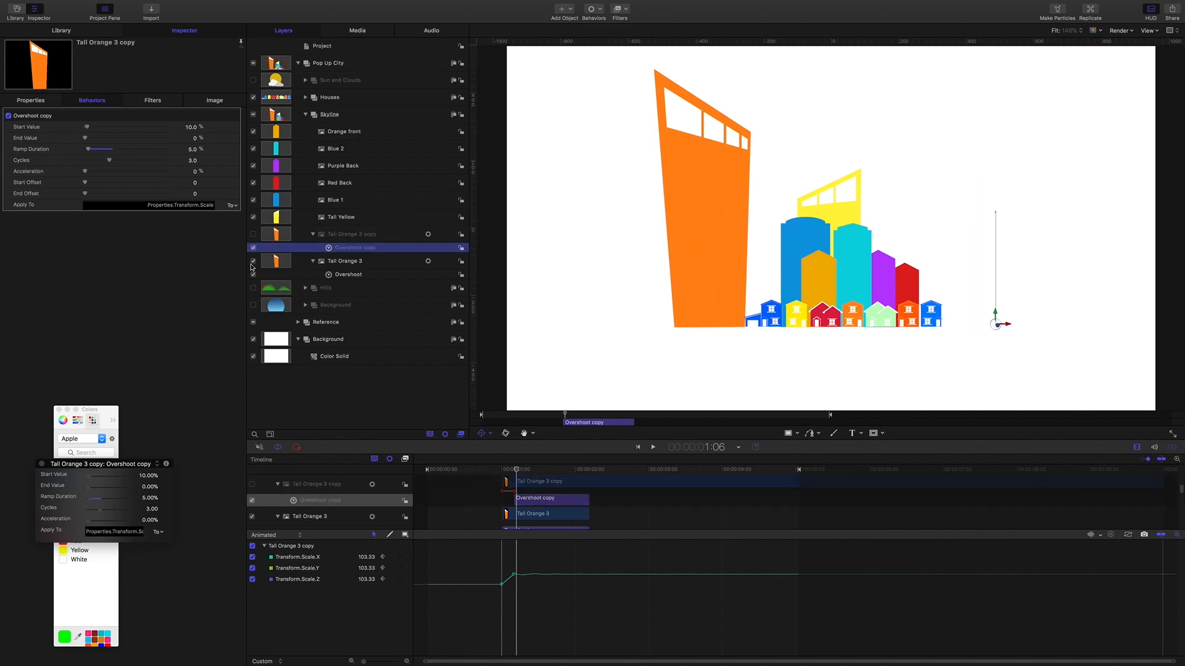
{"action": "left_click", "coordinate": [253, 261]}
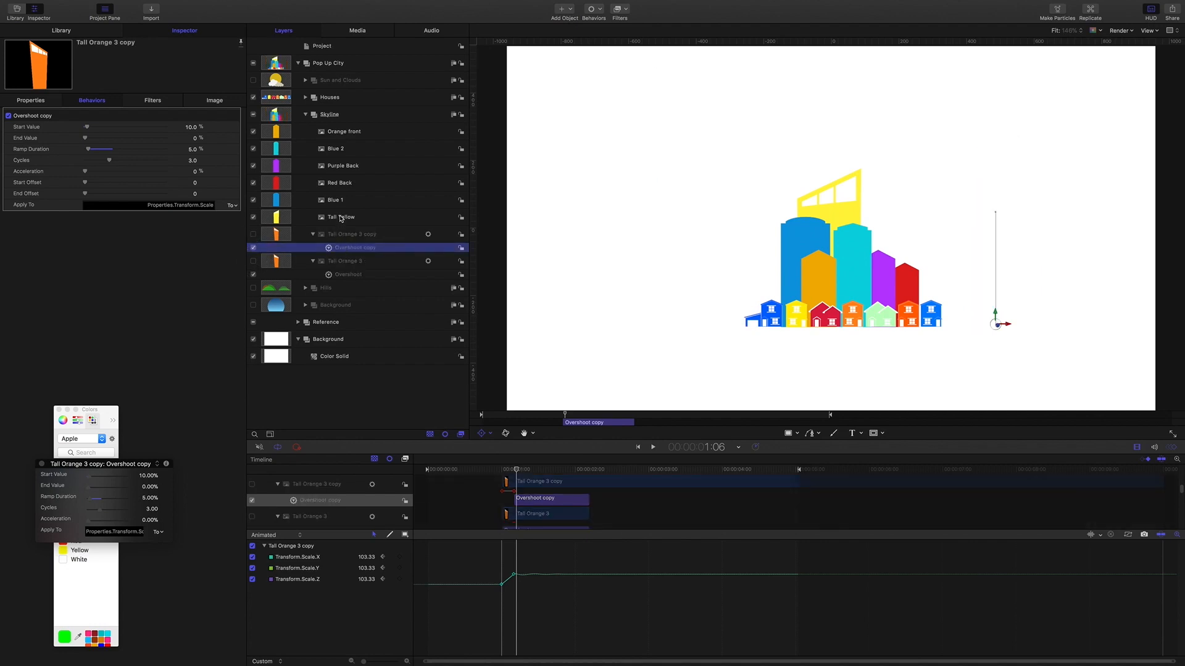
{"action": "left_click", "coordinate": [340, 217]}
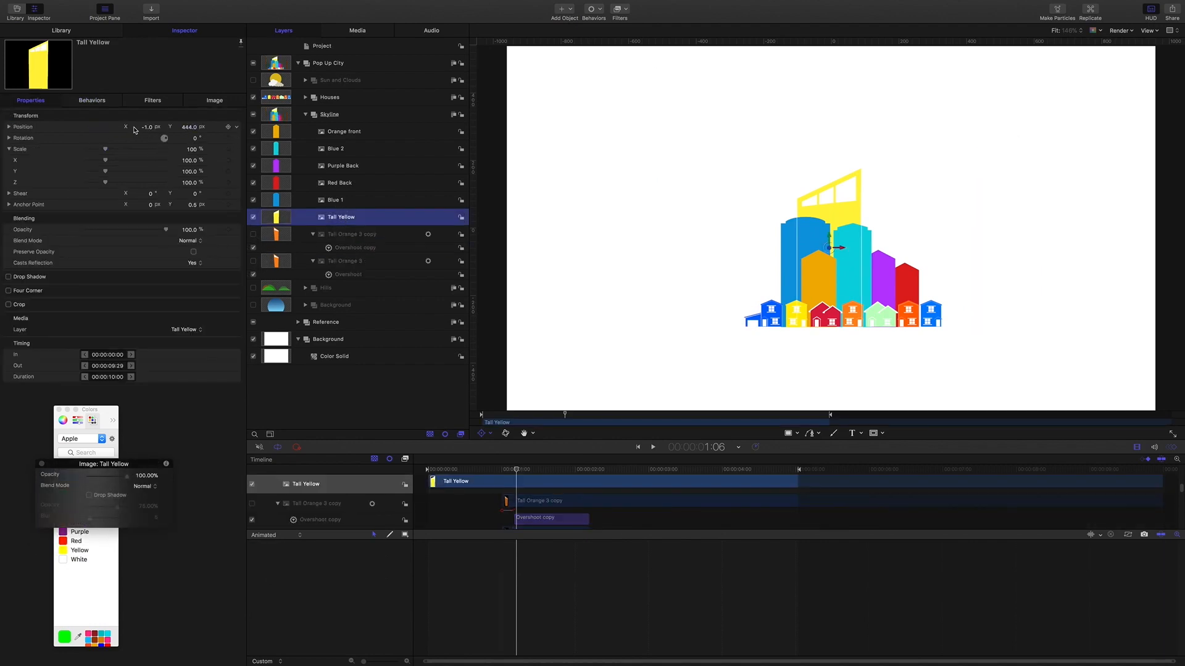
{"action": "left_click_drag", "start_coordinate": [148, 127], "coordinate": [74, 127]}
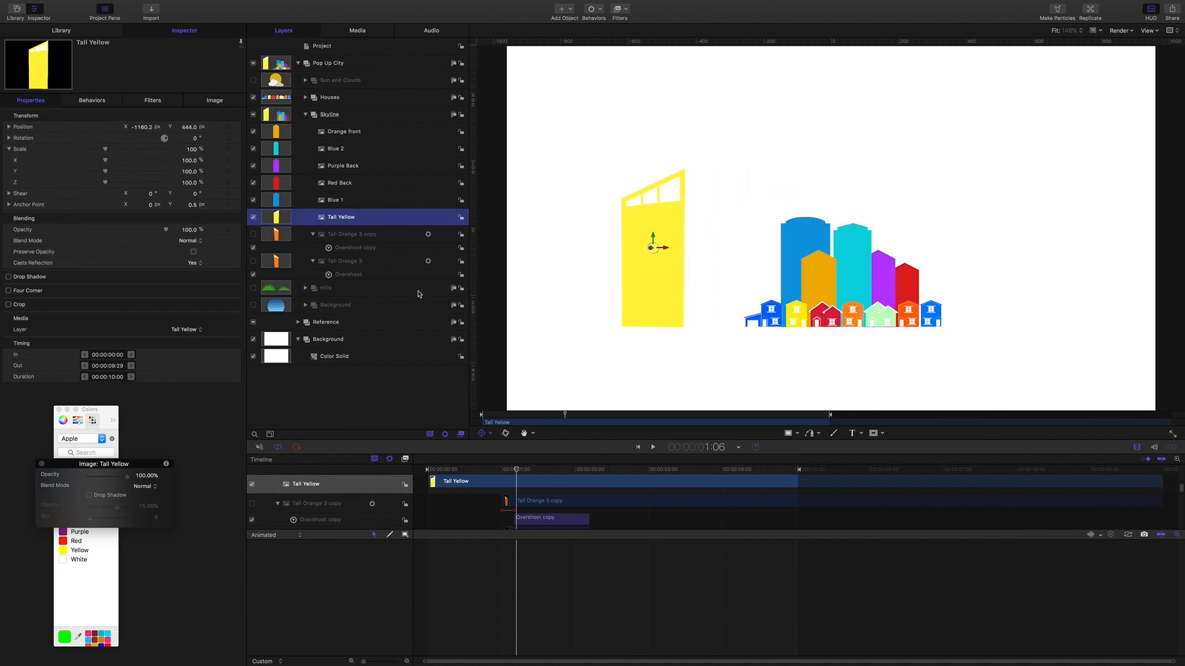
Trim Tall Yellow to start at 1:05 and add a Ramp parameter behavior to its Scale
{"action": "left_click_drag", "start_coordinate": [516, 471], "coordinate": [514, 471]}
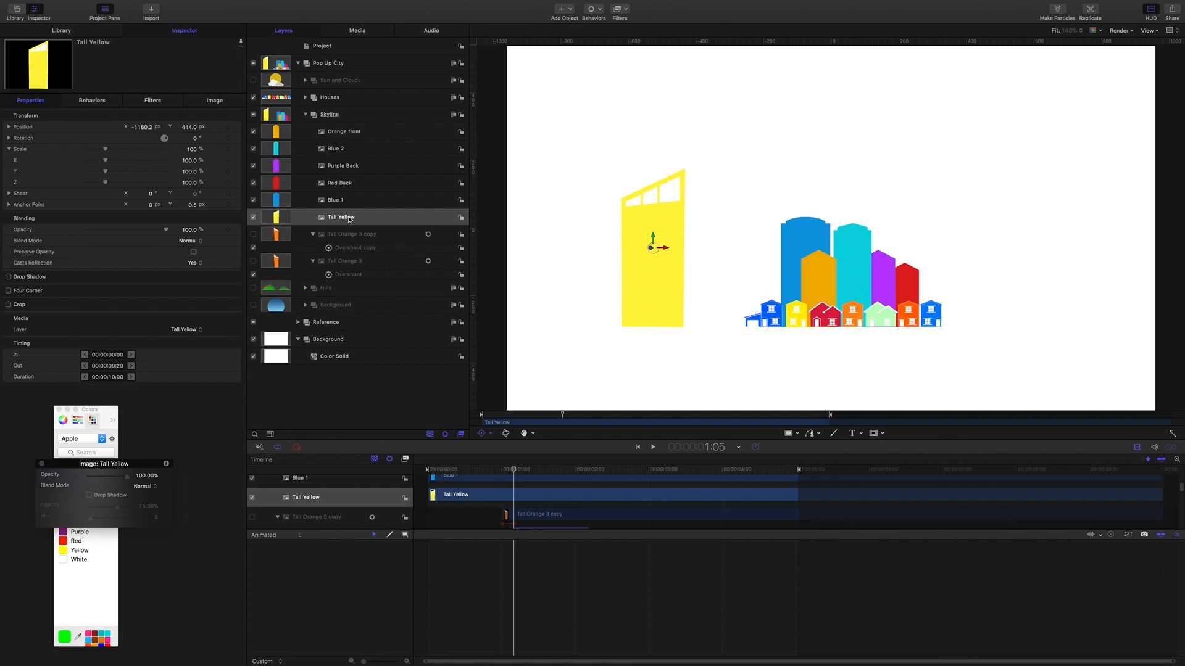
{"action": "key", "text": "i"}
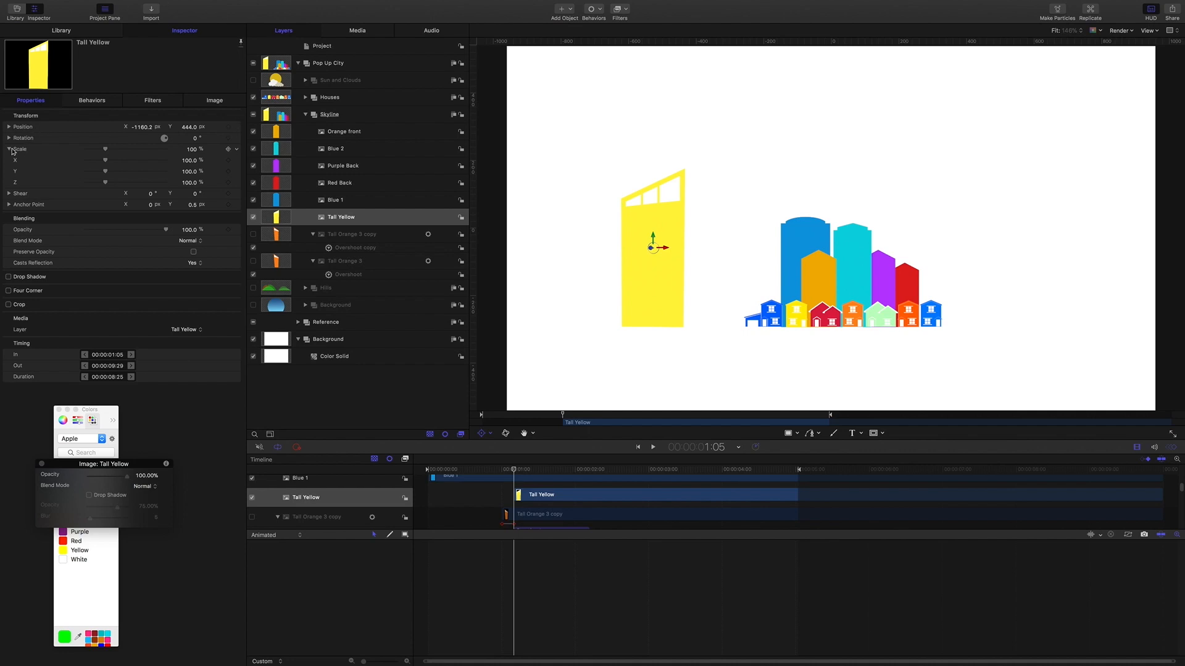
{"action": "left_click", "coordinate": [235, 149]}
{"action": "mouse_move", "coordinate": [345, 238]}
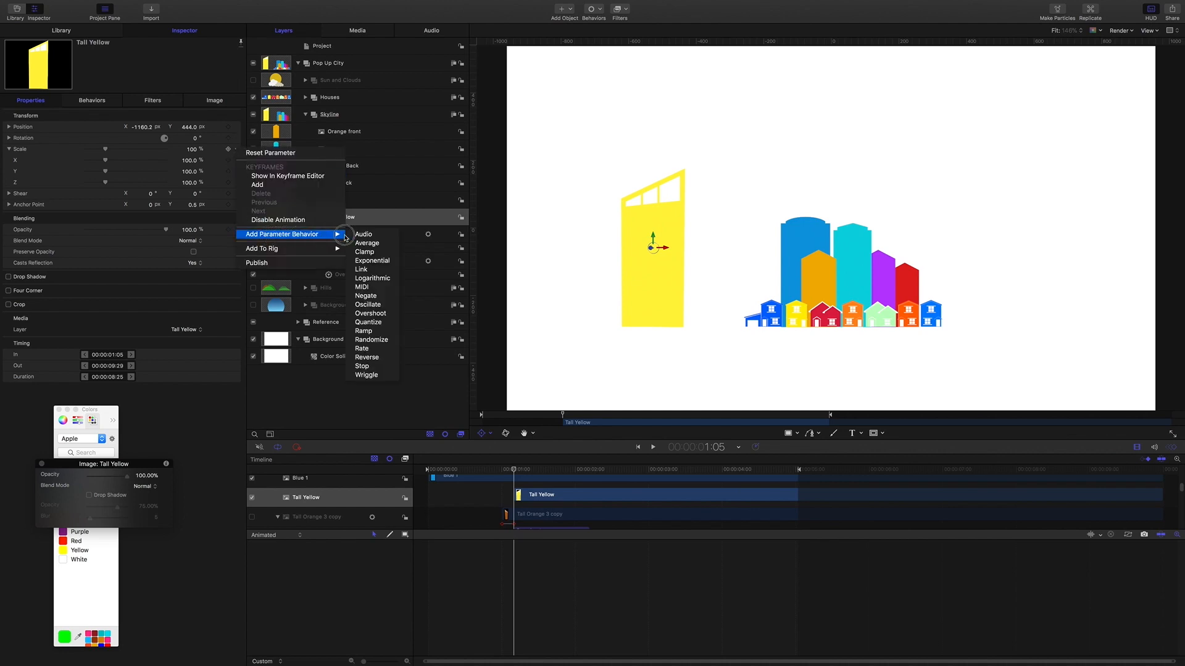
{"action": "left_click", "coordinate": [364, 331]}
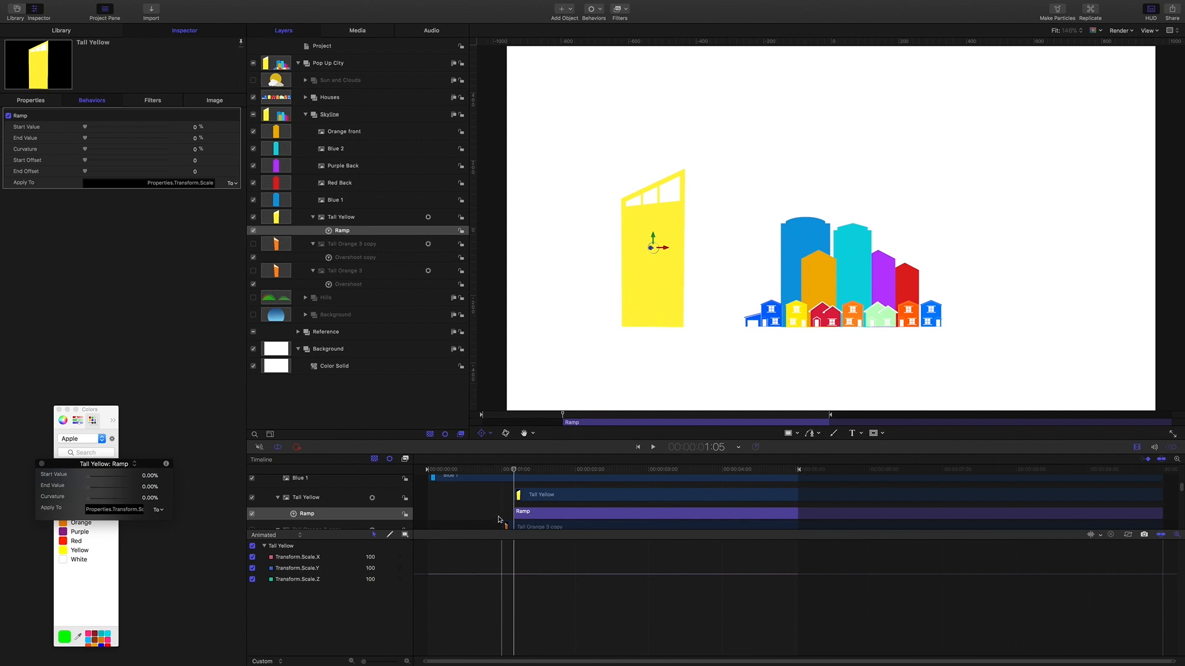
Trim the end of Tall Yellow's Ramp behavior to 1:10
{"action": "left_click", "coordinate": [515, 470]}
{"action": "left_click_drag", "start_coordinate": [516, 470], "coordinate": [526, 472]}
{"action": "key", "text": "o"}
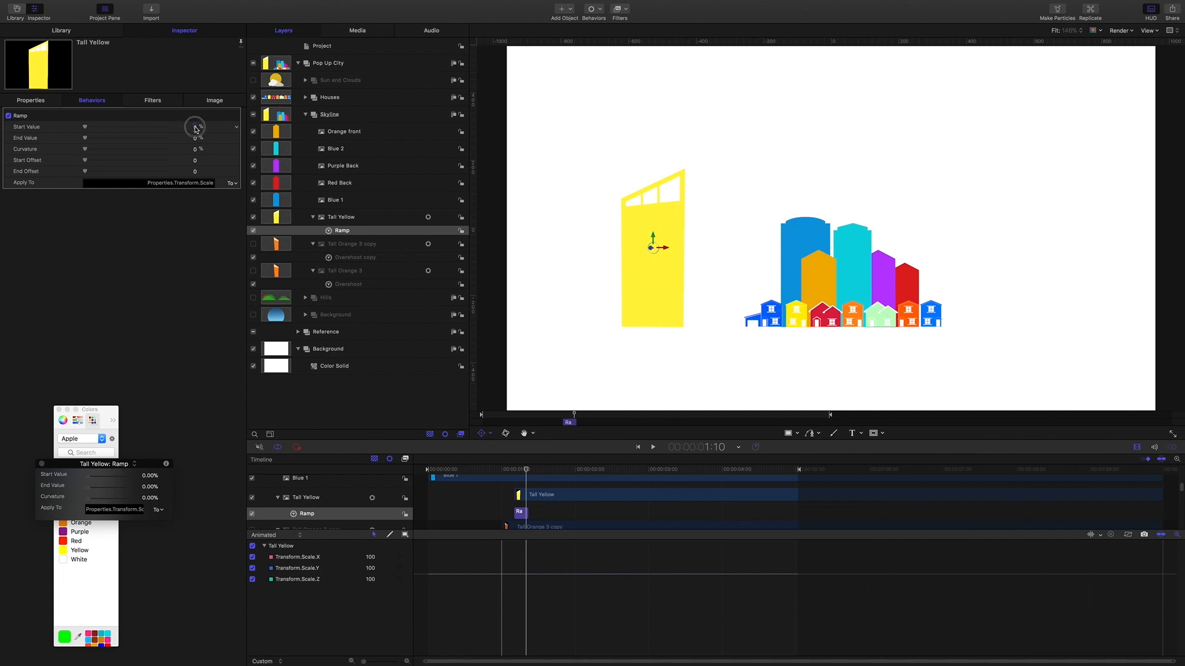
Set the Ramp's Start Value to -100% and play back the yellow tower's growth from 1:05
{"action": "left_click", "coordinate": [196, 128]}
{"action": "type", "text": "-100"}
{"action": "key", "text": "Return"}
{"action": "left_click_drag", "start_coordinate": [526, 470], "coordinate": [514, 470]}
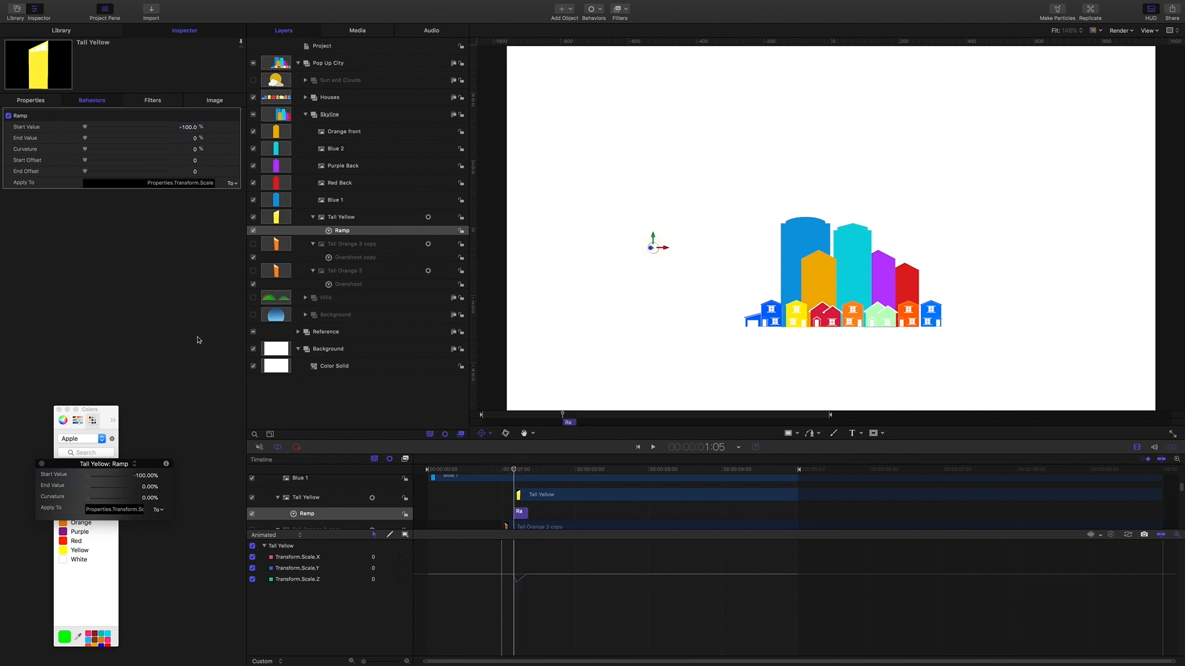
{"action": "key", "text": "space"}
{"action": "key", "text": "space"}
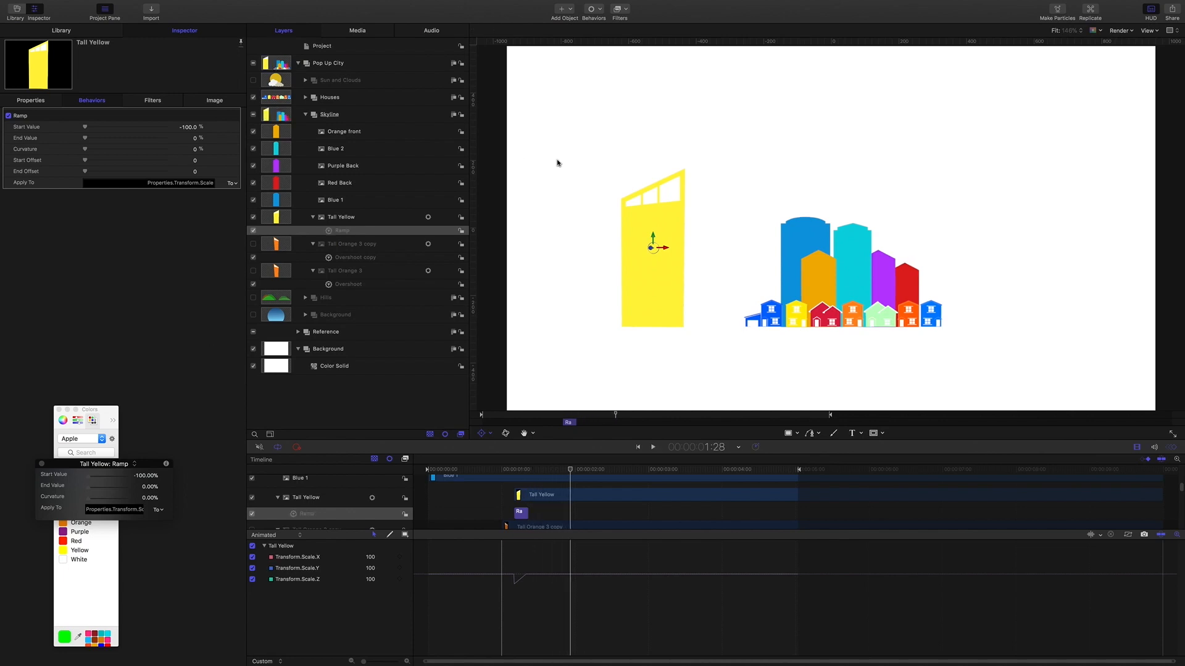
Move Tall Yellow's anchor point down to the base of the building and check the playback
{"action": "left_click_drag", "start_coordinate": [653, 248], "coordinate": [656, 316]}
{"action": "left_click_drag", "start_coordinate": [568, 471], "coordinate": [529, 470]}
{"action": "key", "text": "space"}
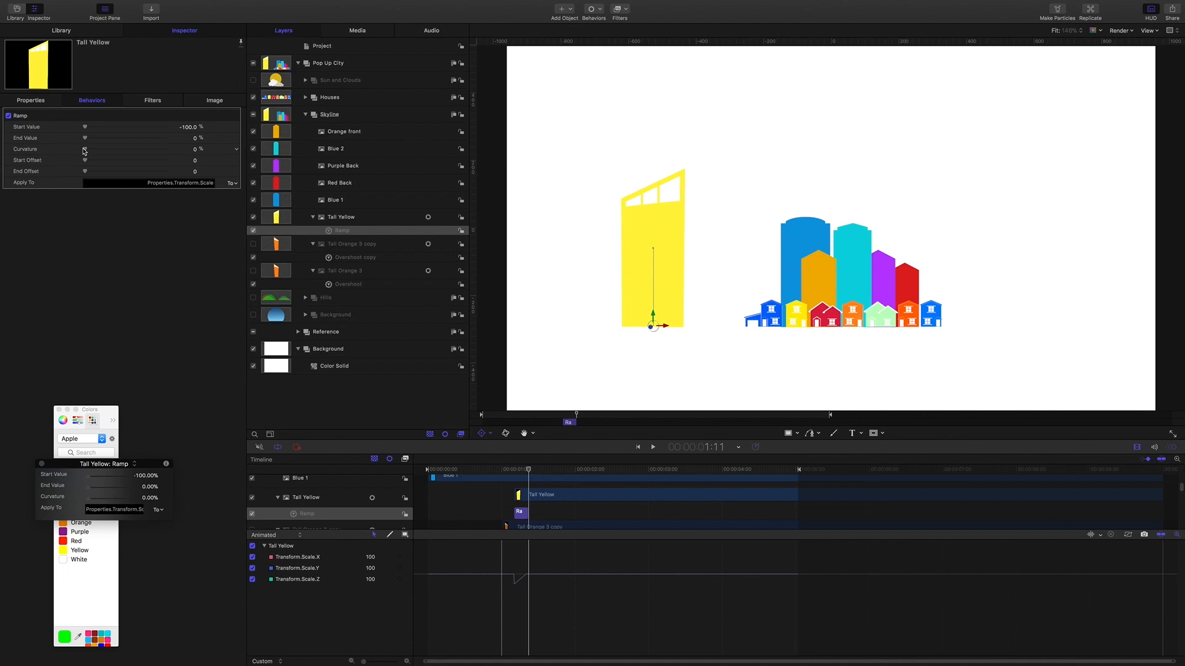
Set the Ramp's Curvature to 100% and select Tall Orange 3 copy's Overshoot copy behavior
{"action": "left_click_drag", "start_coordinate": [85, 150], "coordinate": [180, 158]}
{"action": "mouse_move", "coordinate": [528, 478]}
{"action": "left_mouse_down"}
{"action": "mouse_move", "coordinate": [502, 474]}
{"action": "mouse_move", "coordinate": [562, 473]}
{"action": "mouse_move", "coordinate": [525, 475]}
{"action": "left_mouse_up"}
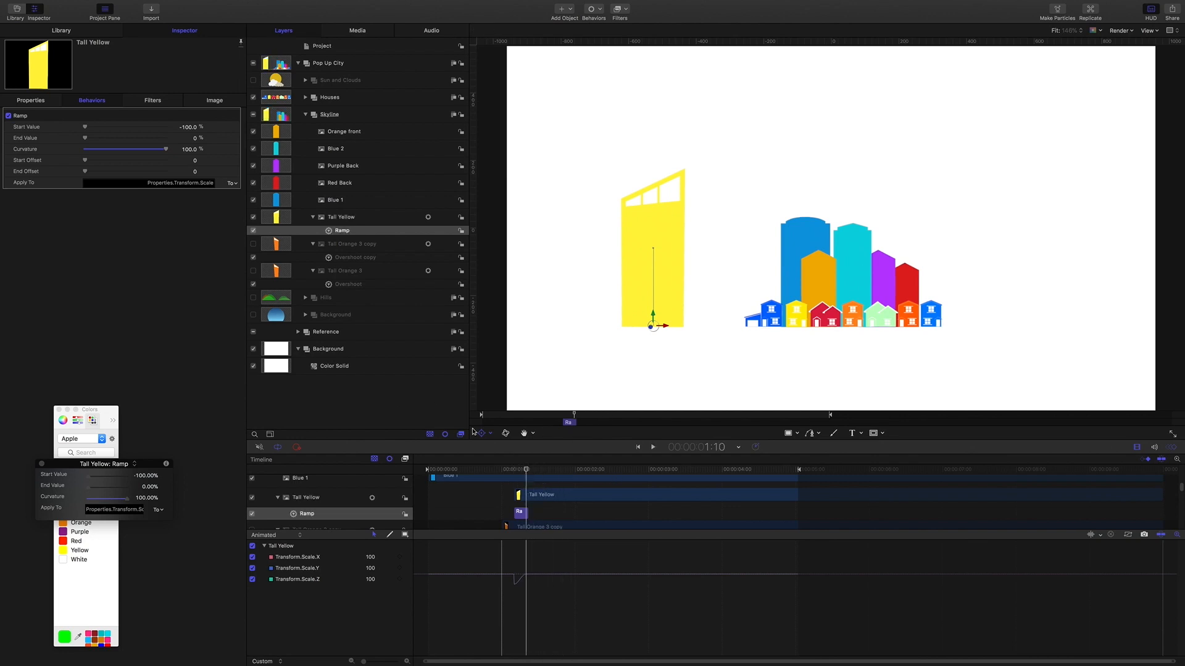
{"action": "left_click", "coordinate": [349, 259]}
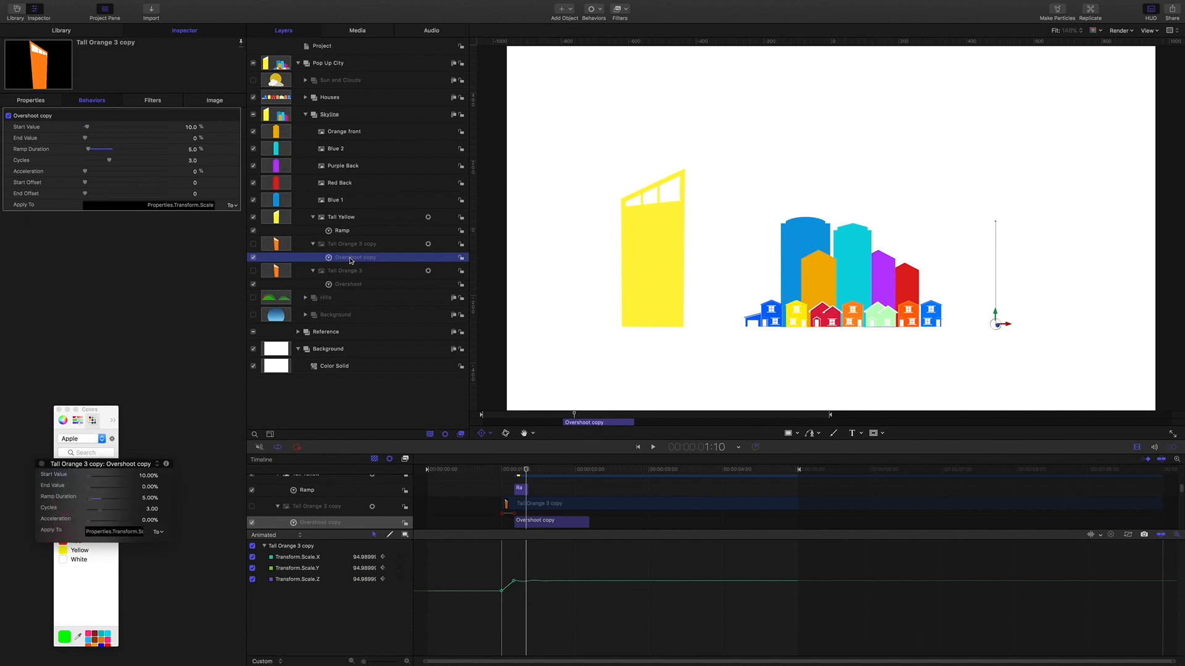
Copy the Overshoot copy behavior onto Tall Yellow, starting at 1:10, and play back the yellow tower's growth
{"action": "left_click_drag", "start_coordinate": [350, 259], "coordinate": [350, 219]}
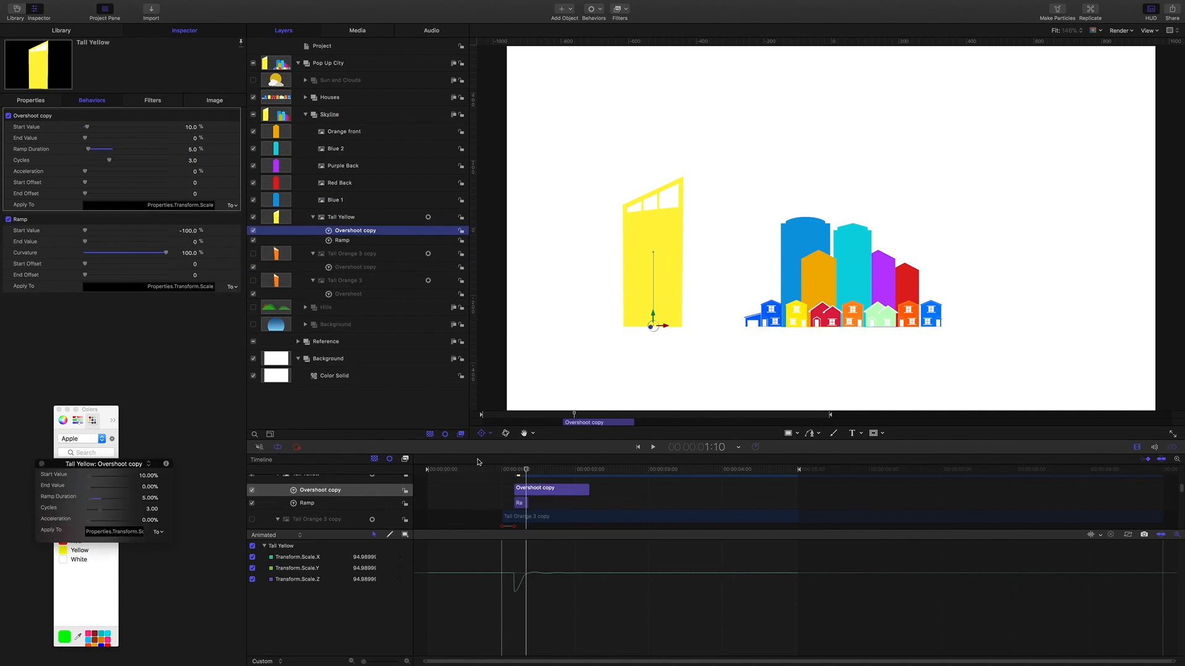
{"action": "key", "text": "shift+["}
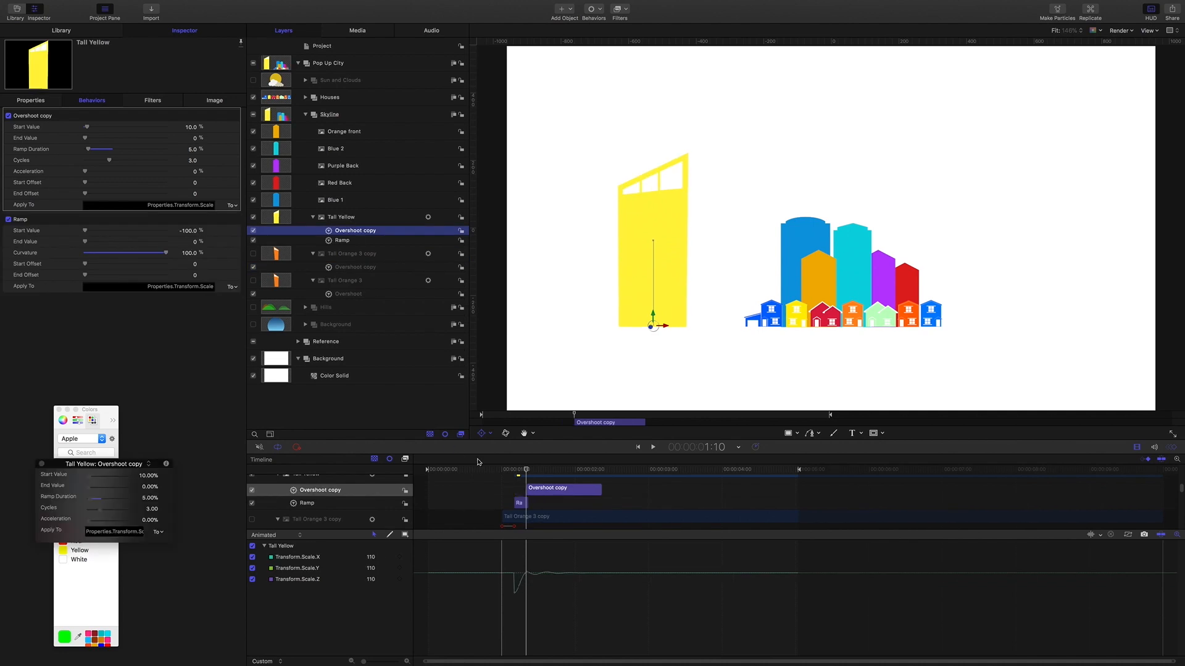
{"action": "left_click_drag", "start_coordinate": [526, 471], "coordinate": [492, 470]}
{"action": "left_click", "coordinate": [437, 414]}
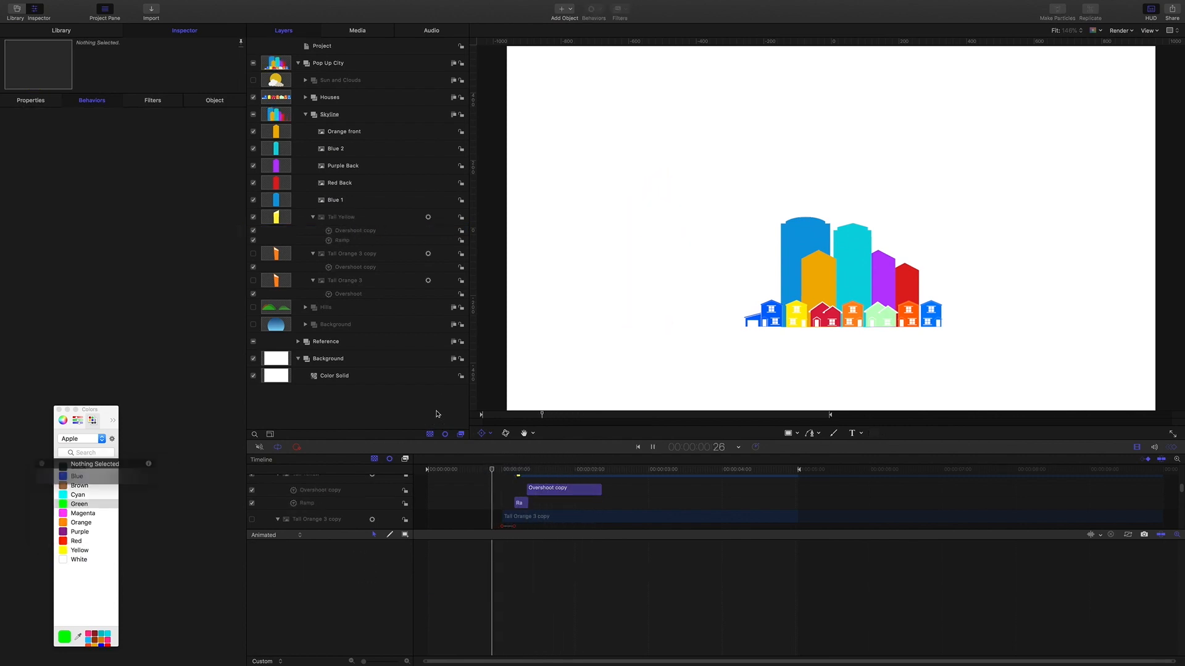
{"action": "key", "text": "space"}
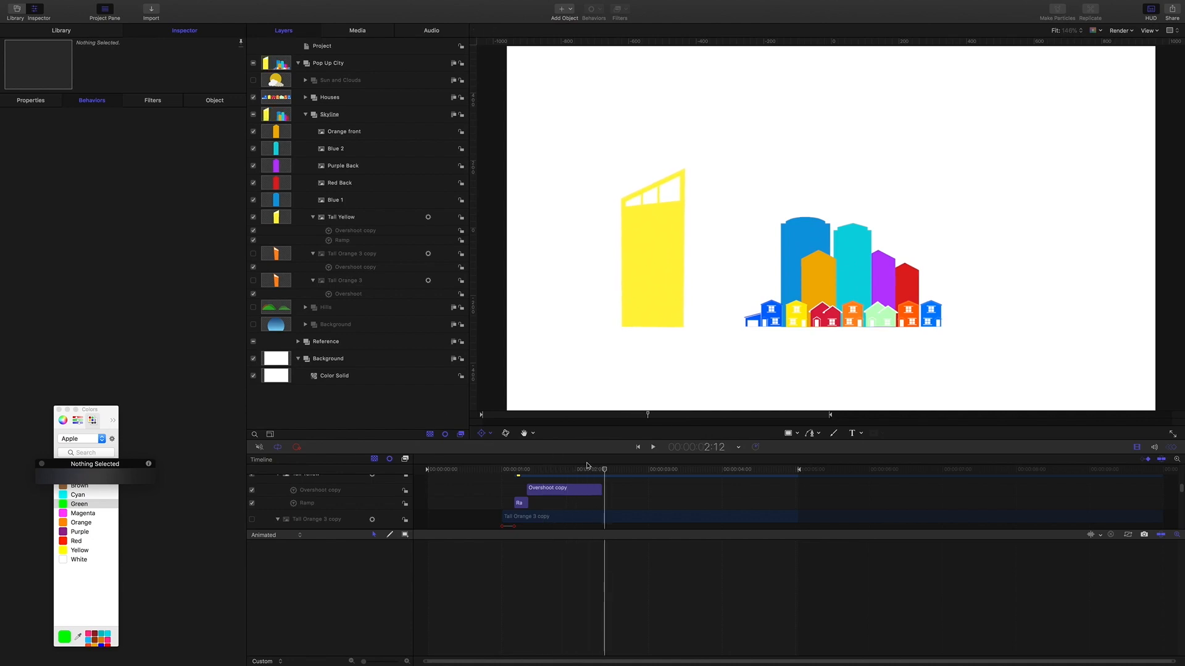
{"action": "left_click_drag", "start_coordinate": [536, 472], "coordinate": [480, 474]}
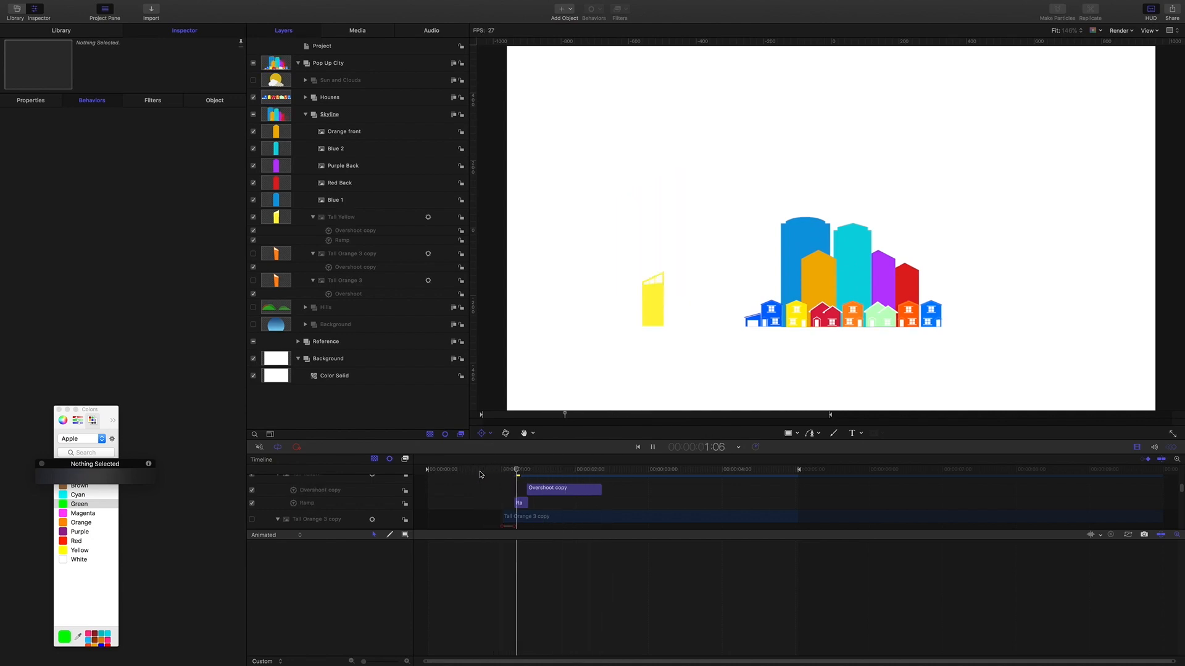
{"action": "key", "text": "space"}
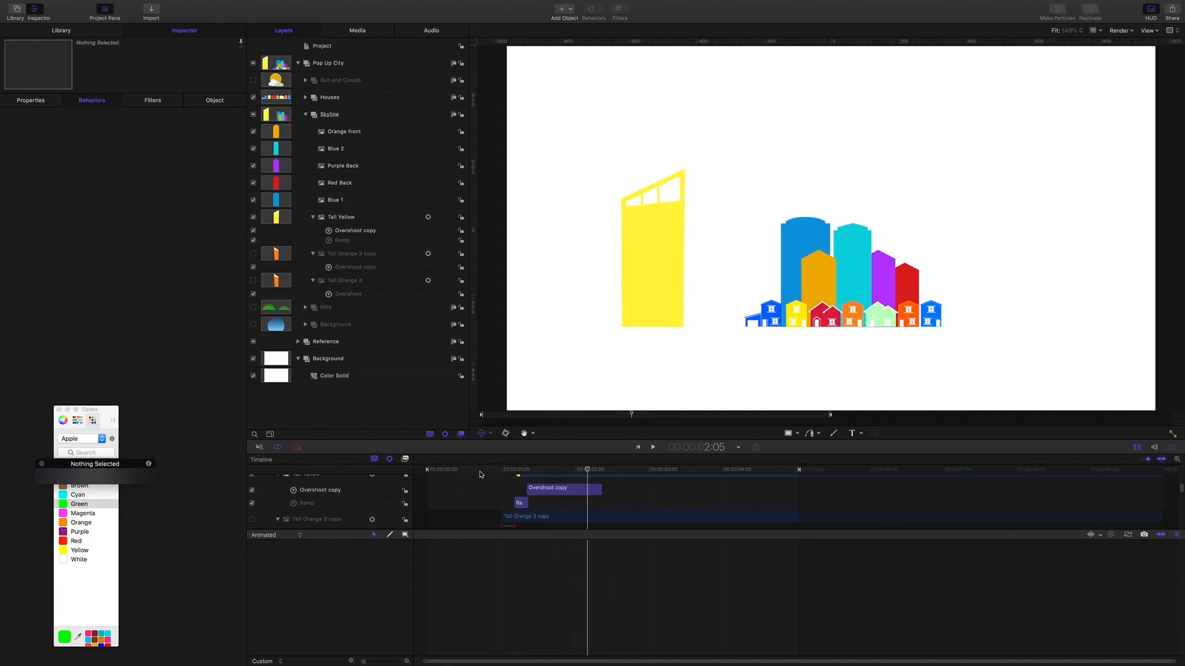
Hide Tall Yellow and the five other visible Skyline buildings, and scale the Houses group up to 67.8%
{"action": "left_click", "coordinate": [333, 97]}
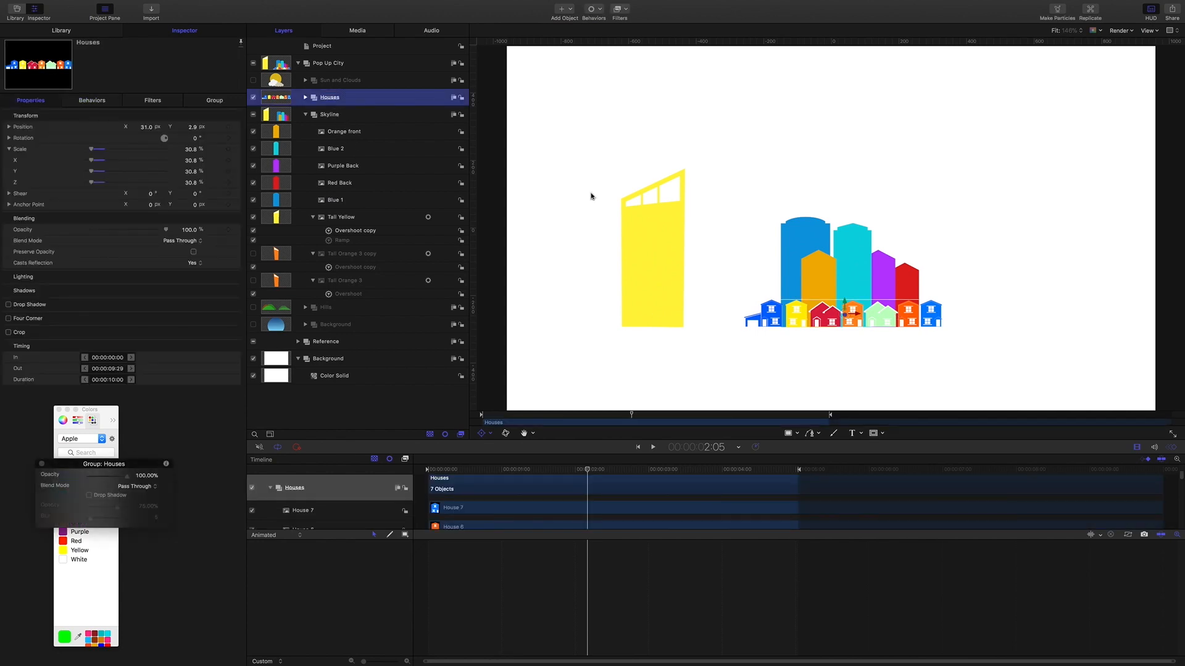
{"action": "left_click", "coordinate": [253, 218]}
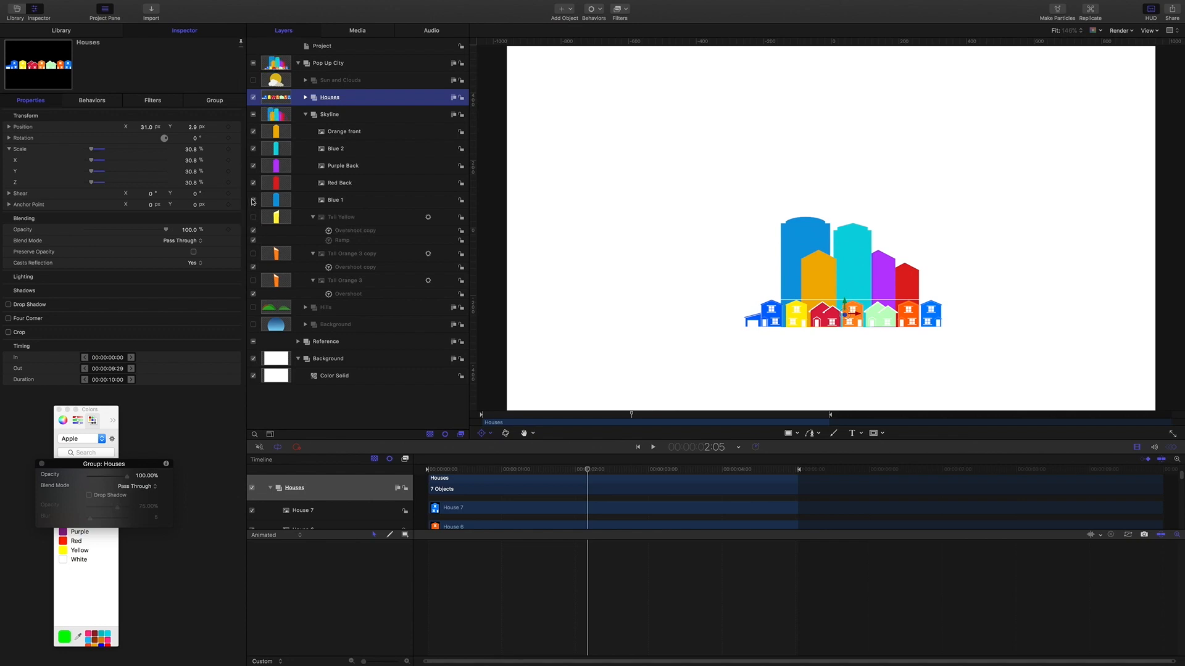
{"action": "left_click", "coordinate": [253, 132]}
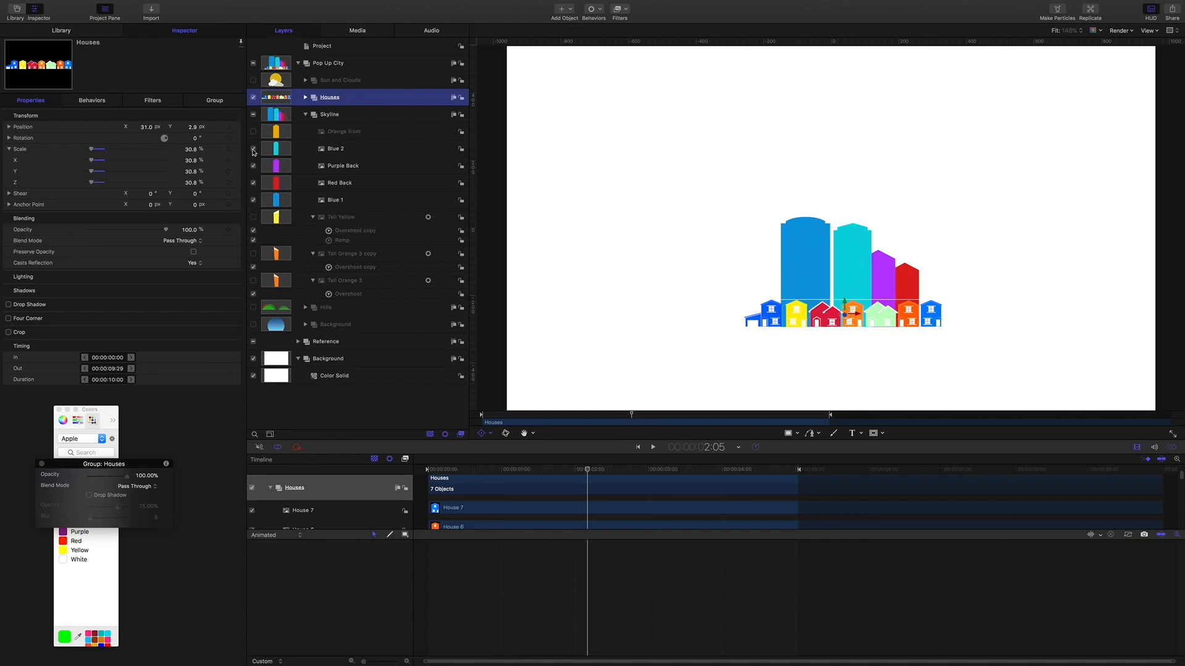
{"action": "left_click", "coordinate": [253, 148]}
{"action": "left_click", "coordinate": [253, 166]}
{"action": "left_click", "coordinate": [253, 183]}
{"action": "left_click", "coordinate": [253, 200]}
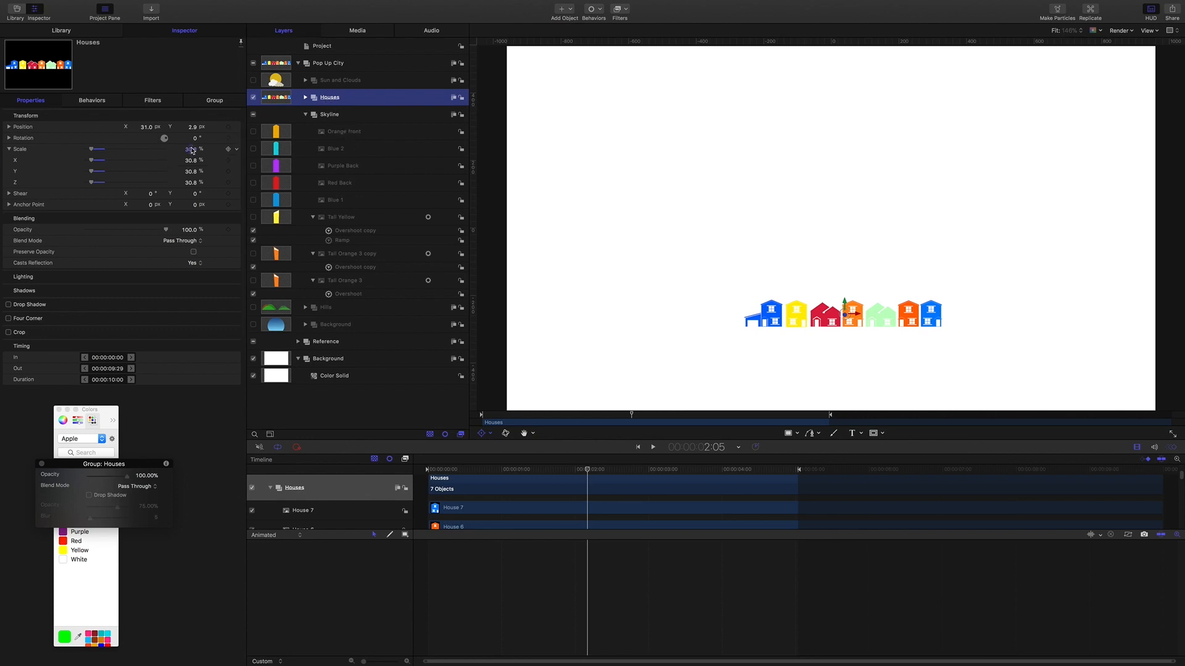
{"action": "mouse_move", "coordinate": [190, 149]}
{"action": "left_mouse_down"}
{"action": "mouse_move", "coordinate": [228, 150]}
{"action": "mouse_move", "coordinate": [204, 149]}
{"action": "mouse_move", "coordinate": [193, 129]}
{"action": "left_mouse_up"}
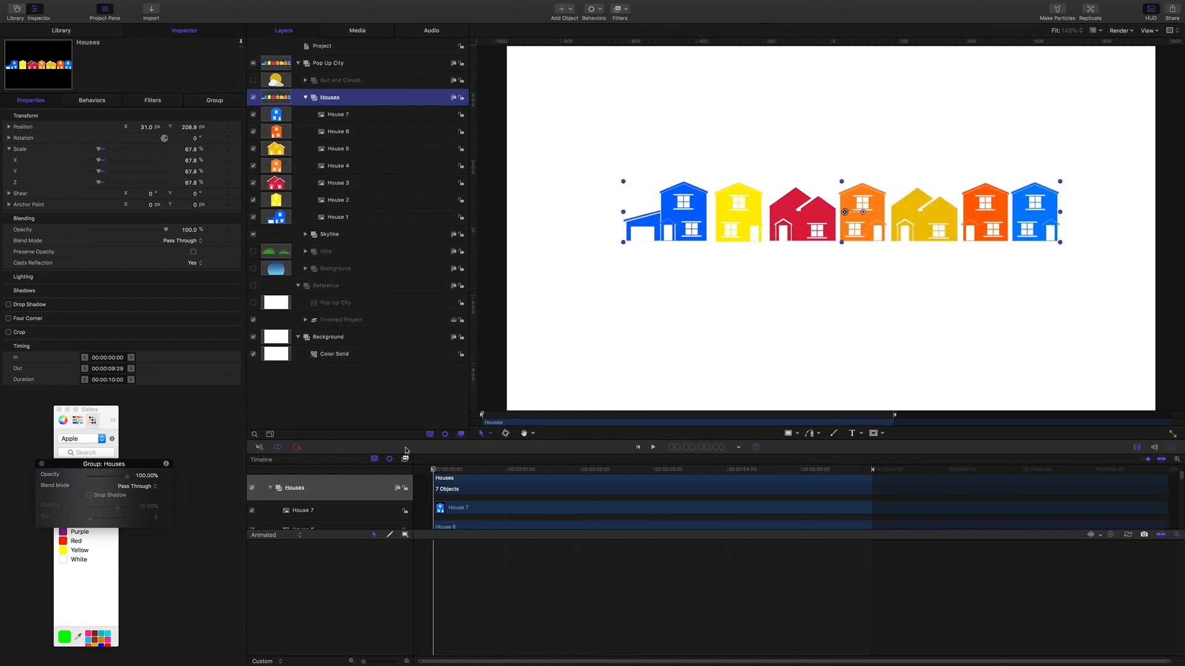
Inspect the anchor point positions of the individual houses with the Anchor Point tool, starting with House 7
{"action": "left_click", "coordinate": [339, 116]}
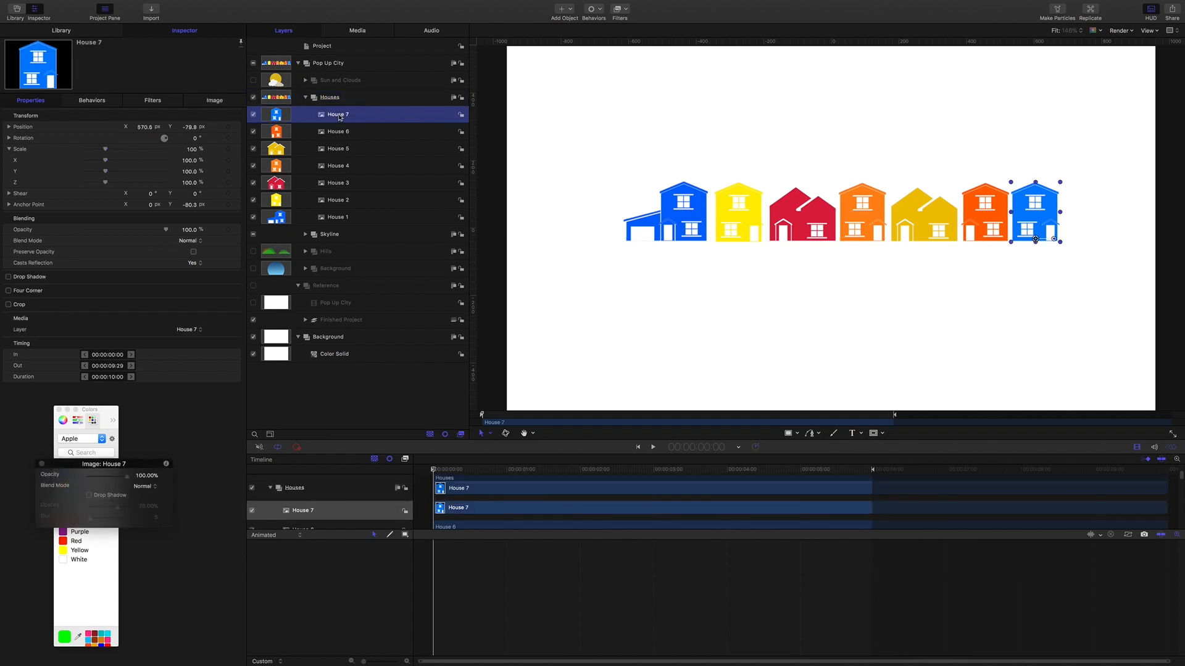
{"action": "left_click", "coordinate": [489, 433]}
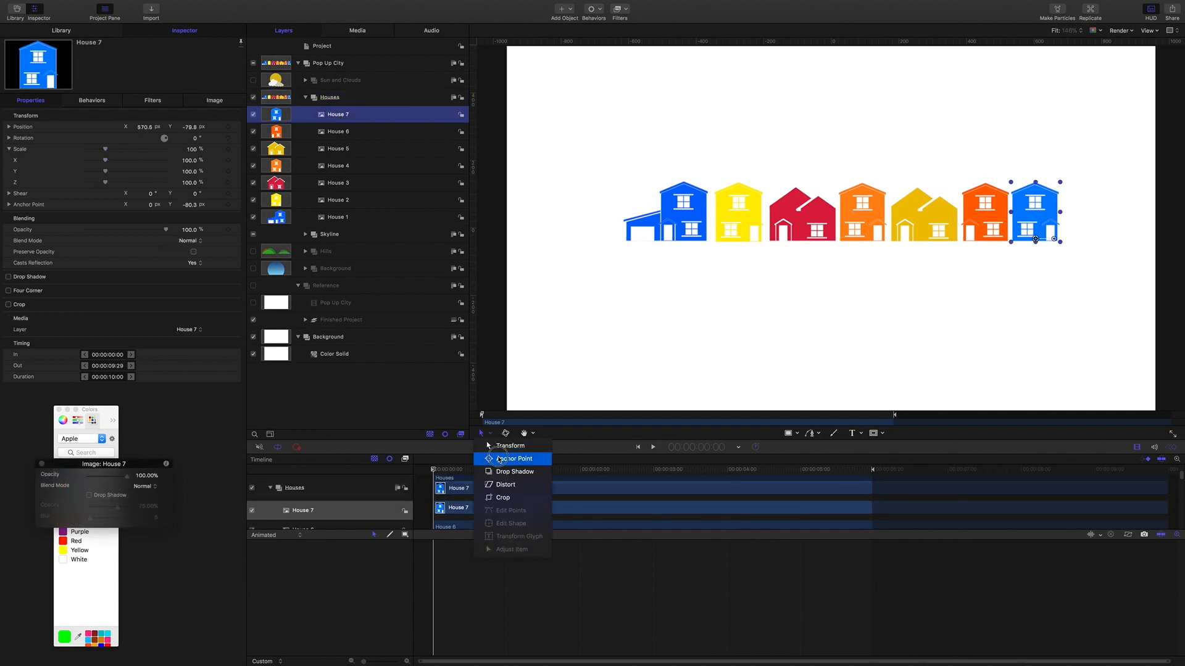
{"action": "left_click", "coordinate": [506, 459]}
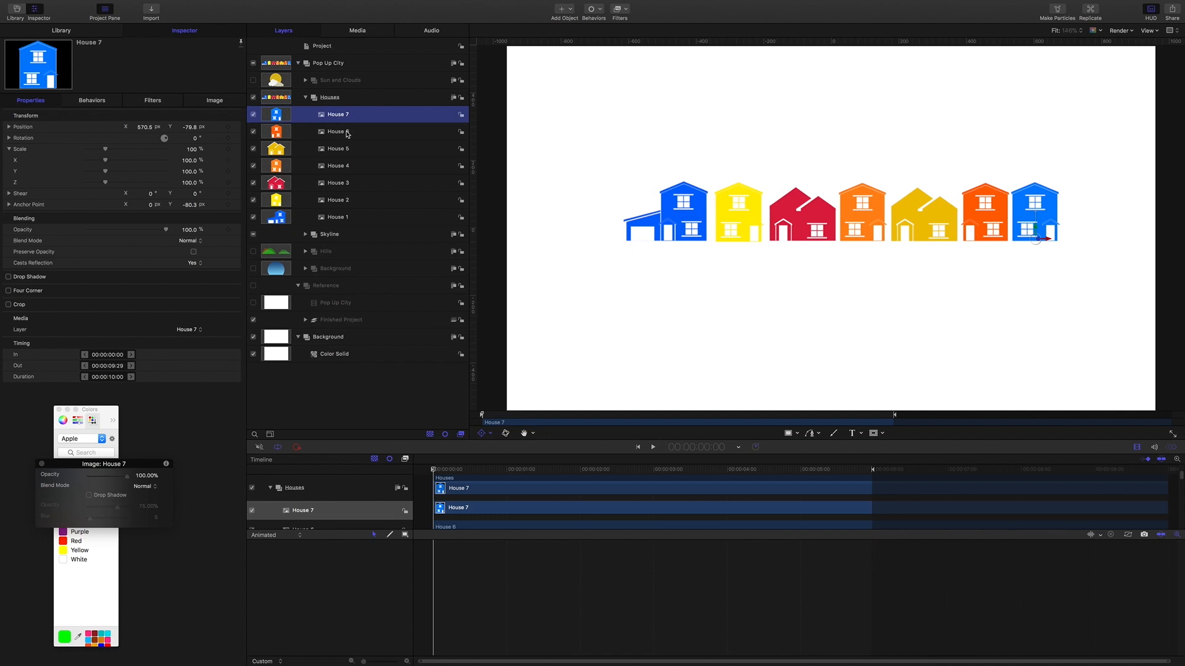
{"action": "left_click", "coordinate": [347, 132]}
{"action": "left_click", "coordinate": [340, 148]}
{"action": "left_click", "coordinate": [358, 166]}
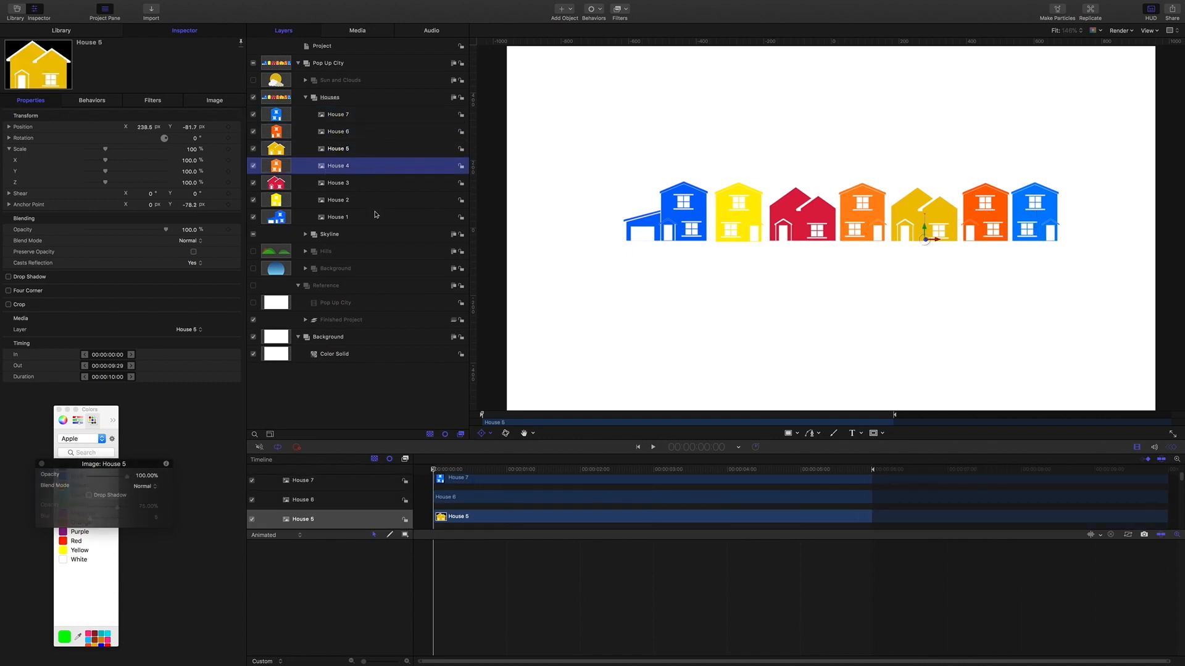
Move the playhead to 2:00 and add an Overshoot parameter behavior to House 7's Scale
{"action": "left_click", "coordinate": [343, 116]}
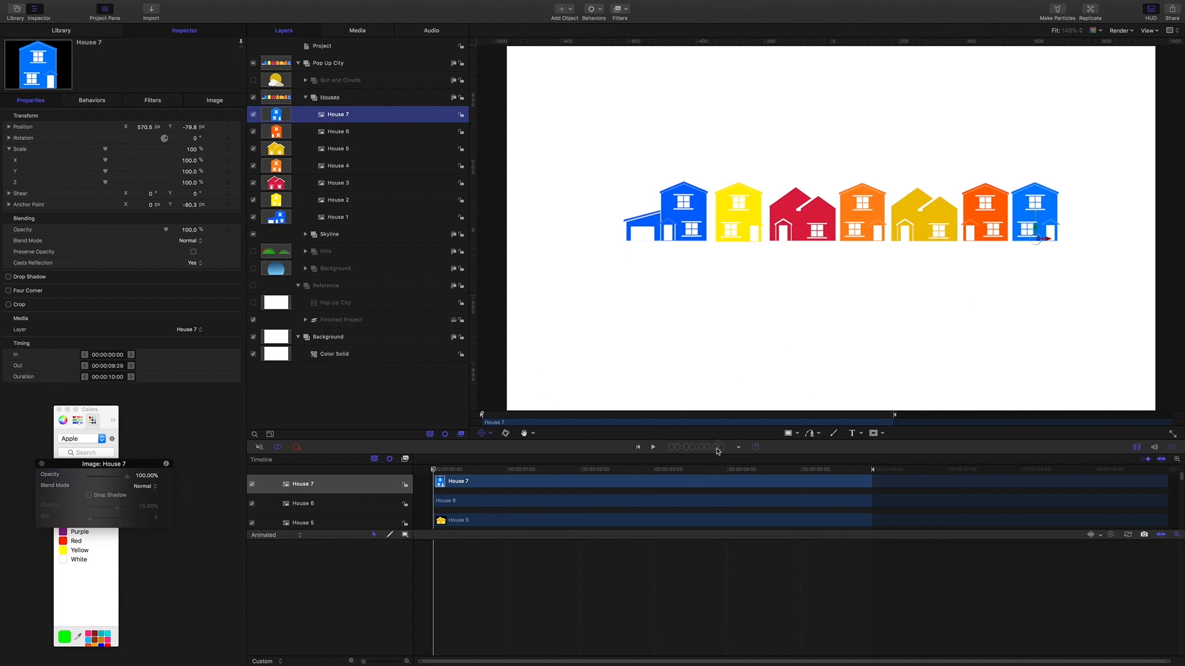
{"action": "left_click", "coordinate": [717, 450]}
{"action": "type", "text": "2.0"}
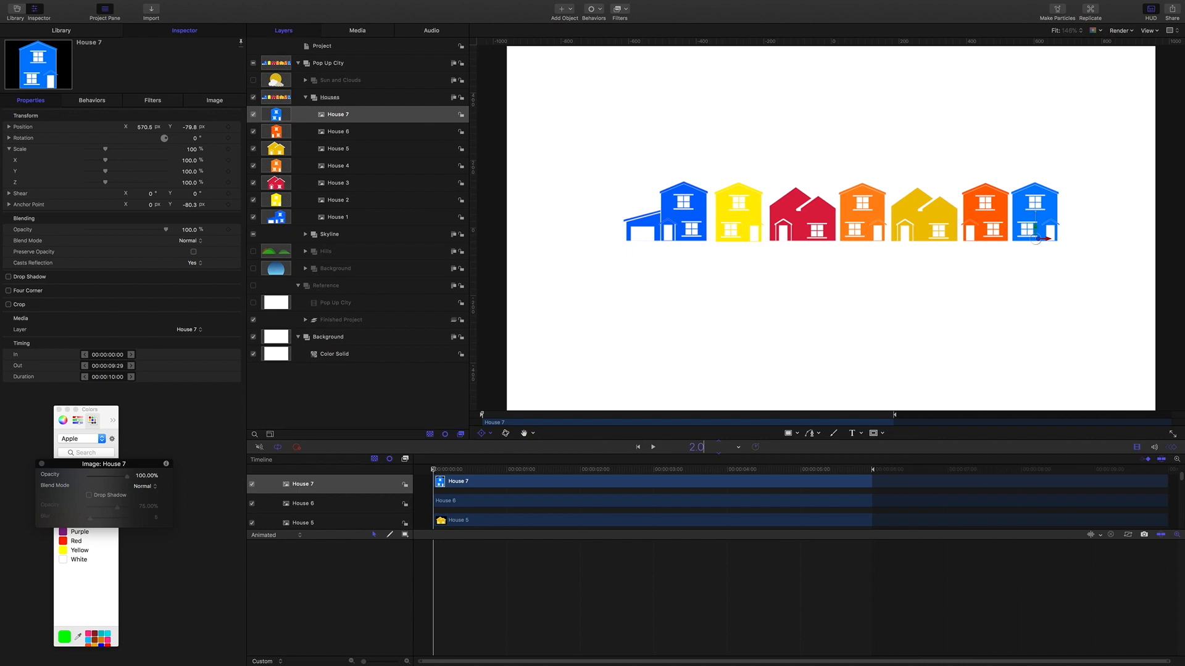
{"action": "key", "text": "Return"}
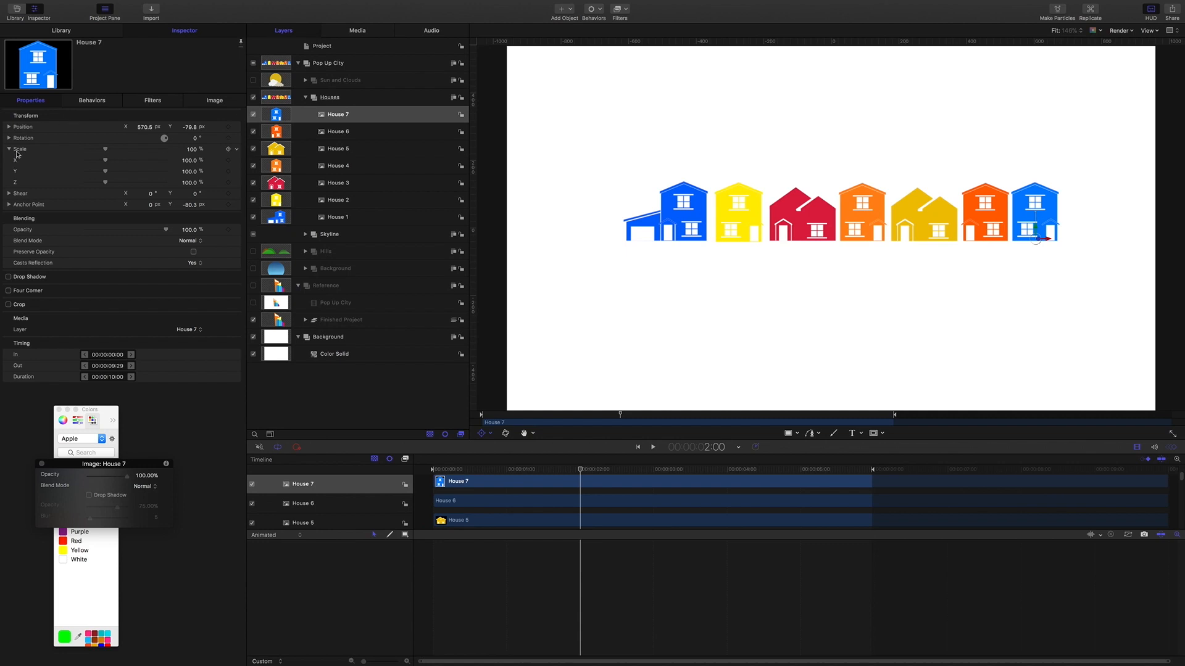
{"action": "left_click", "coordinate": [237, 150]}
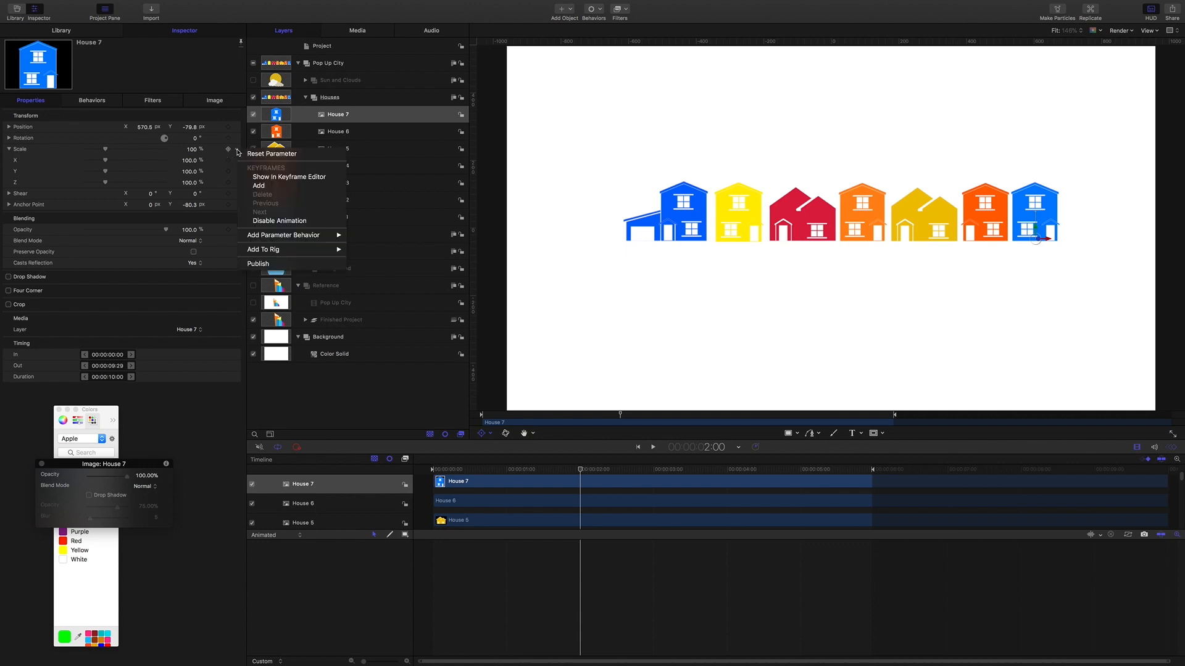
{"action": "mouse_move", "coordinate": [278, 237]}
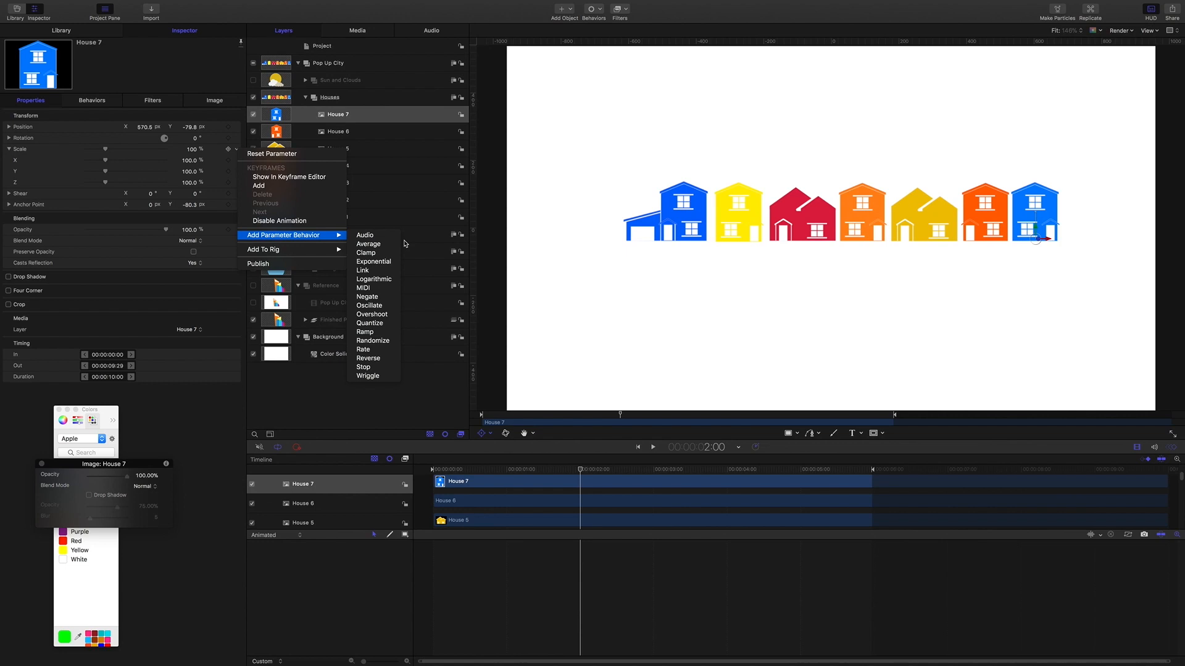
{"action": "left_click", "coordinate": [396, 314]}
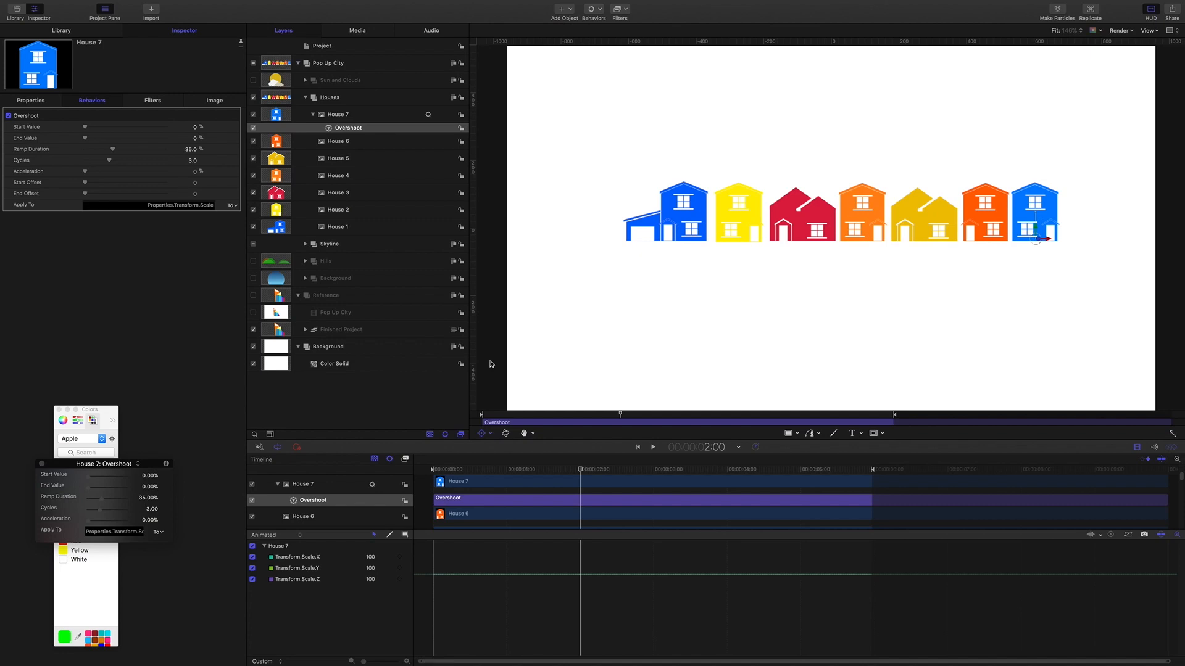
Set the House 7 Overshoot's Start Value to -100% and its Start Offset to 60 frames
{"action": "left_click", "coordinate": [195, 128]}
{"action": "key", "text": "Return"}
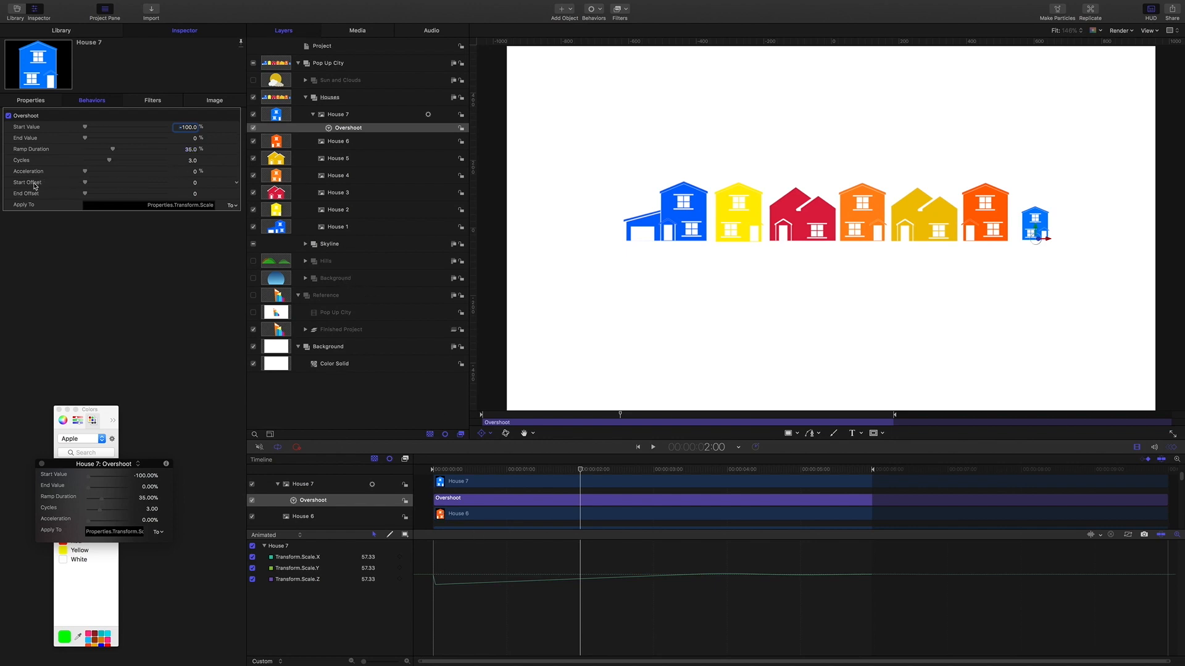
{"action": "left_click", "coordinate": [195, 185]}
{"action": "type", "text": "60"}
{"action": "key", "text": "Return"}
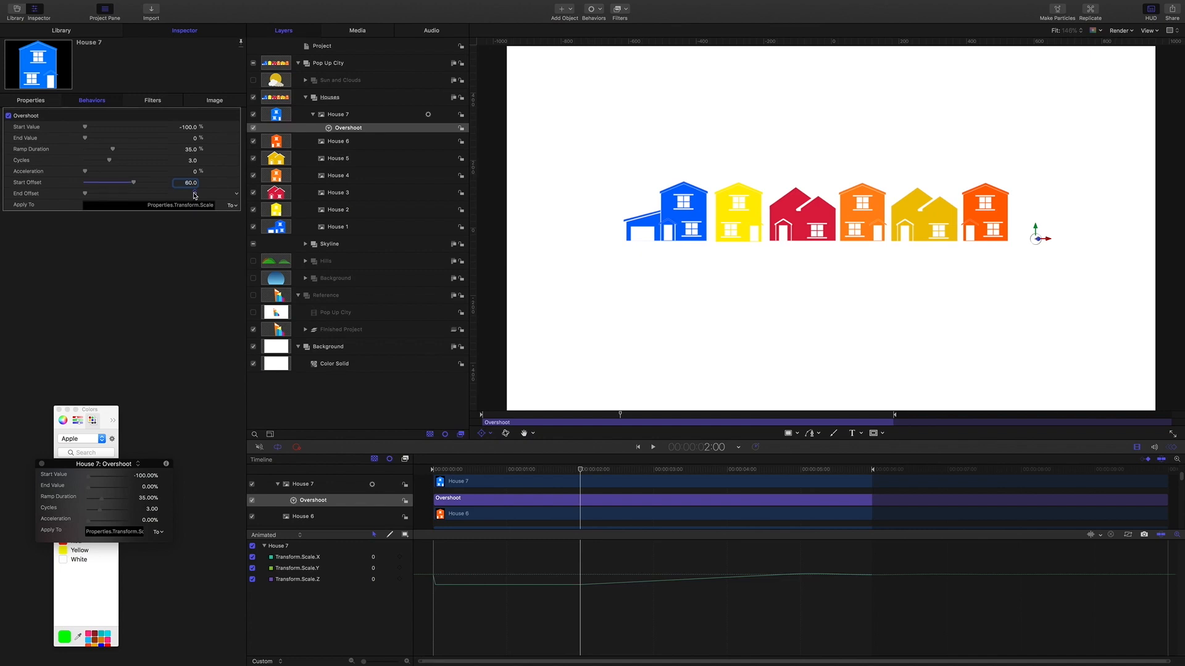
Raise the House 7 Overshoot's End Offset to about 211 frames and check the house's growth from 2:00 to 2:08
{"action": "left_click_drag", "start_coordinate": [195, 194], "coordinate": [199, 115]}
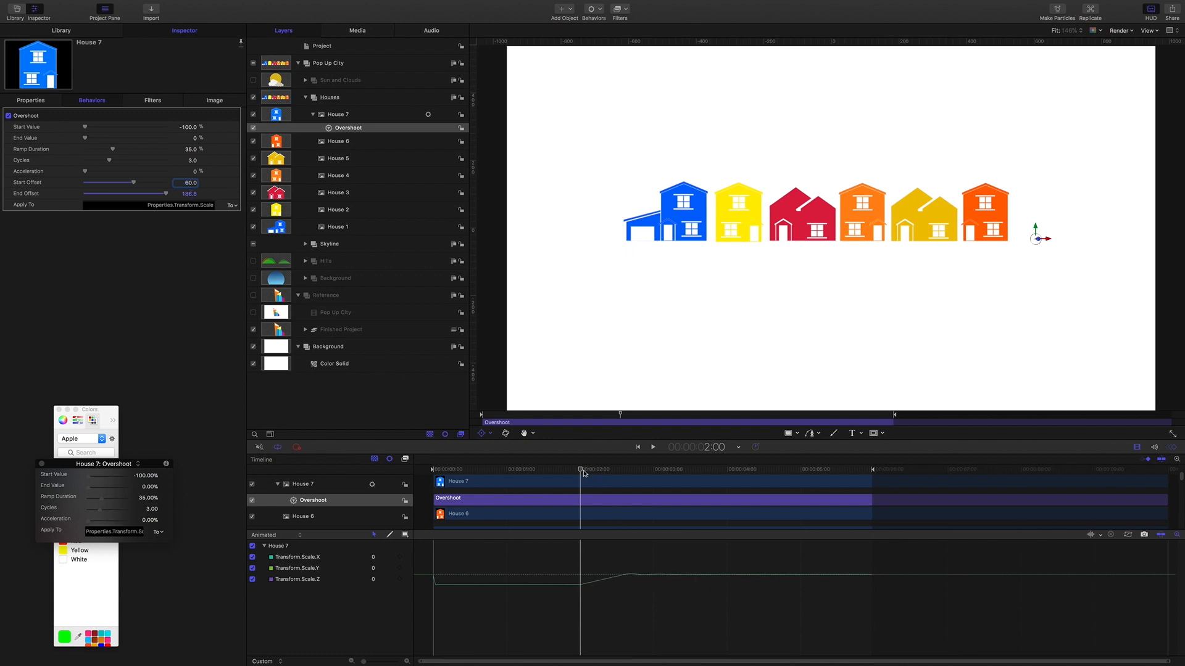
{"action": "left_click_drag", "start_coordinate": [581, 470], "coordinate": [654, 473]}
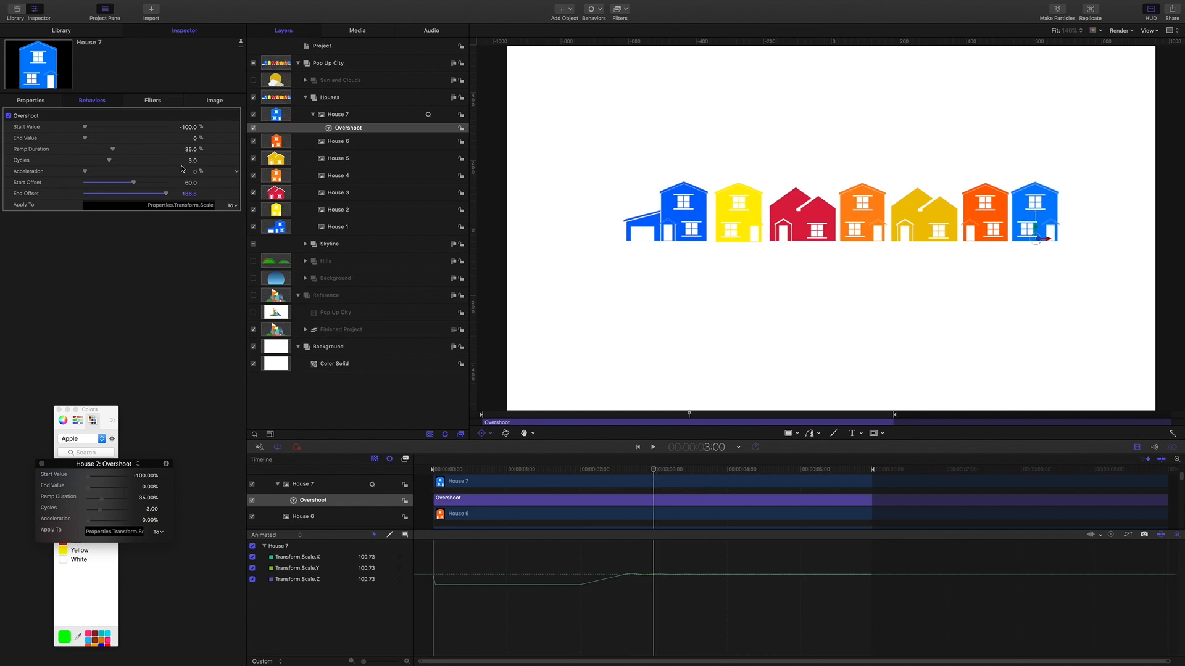
{"action": "left_click_drag", "start_coordinate": [190, 196], "coordinate": [186, 196]}
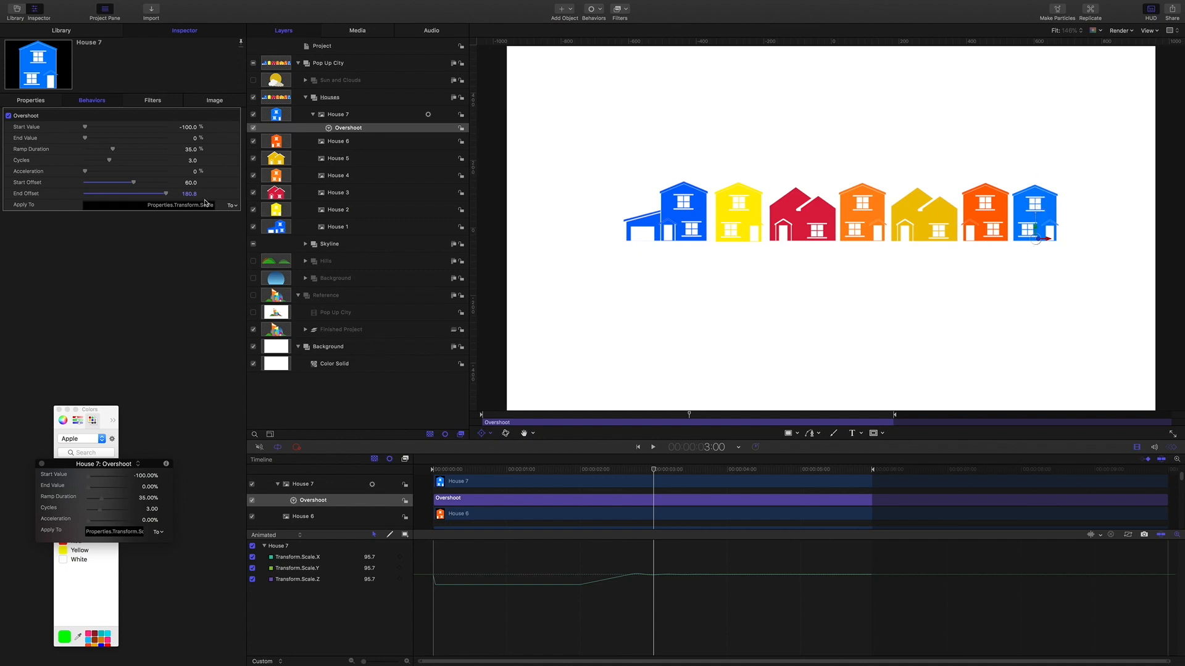
{"action": "left_click_drag", "start_coordinate": [188, 193], "coordinate": [199, 194]}
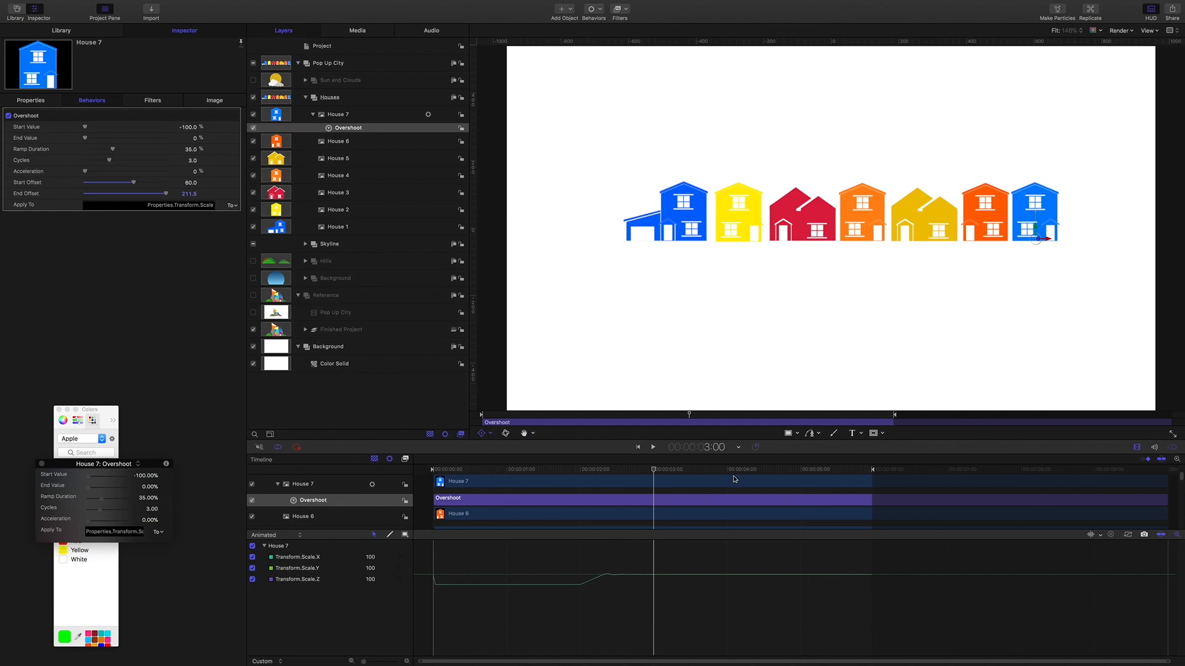
{"action": "left_click_drag", "start_coordinate": [656, 470], "coordinate": [580, 470]}
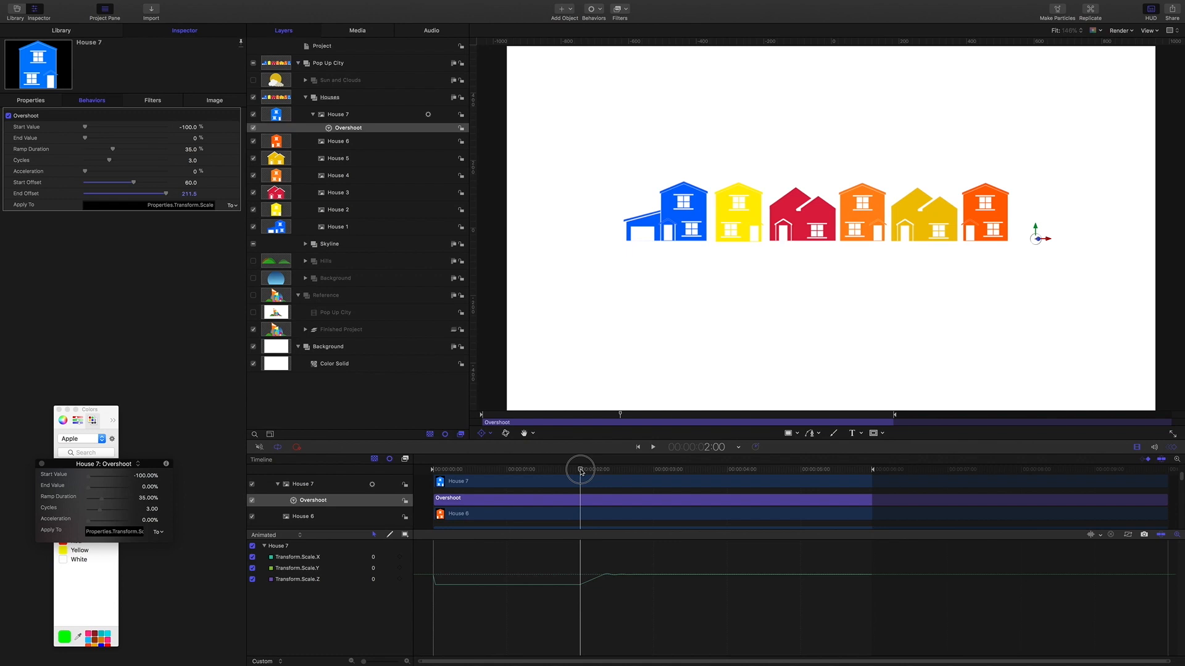
{"action": "left_click_drag", "start_coordinate": [580, 472], "coordinate": [601, 474]}
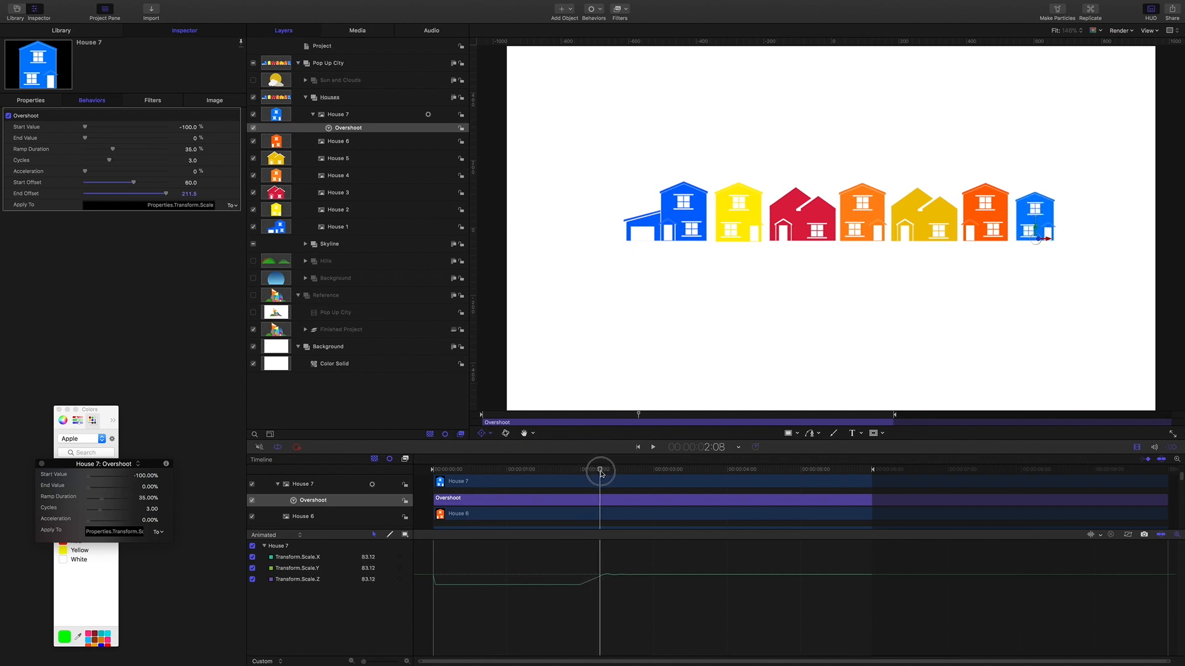
Set the House 7 Overshoot's Ramp Duration to 30% and play back the house popping up
{"action": "left_click", "coordinate": [191, 150]}
{"action": "type", "text": "30"}
{"action": "key", "text": "Return"}
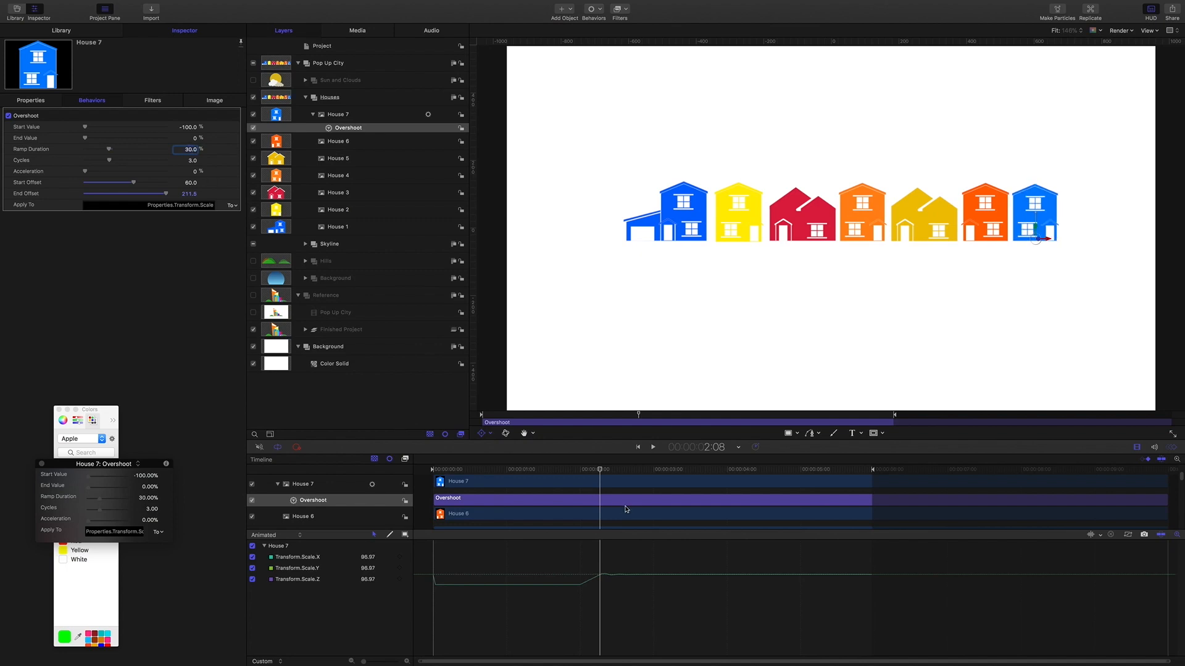
{"action": "left_click_drag", "start_coordinate": [600, 471], "coordinate": [568, 469]}
{"action": "key", "text": "space"}
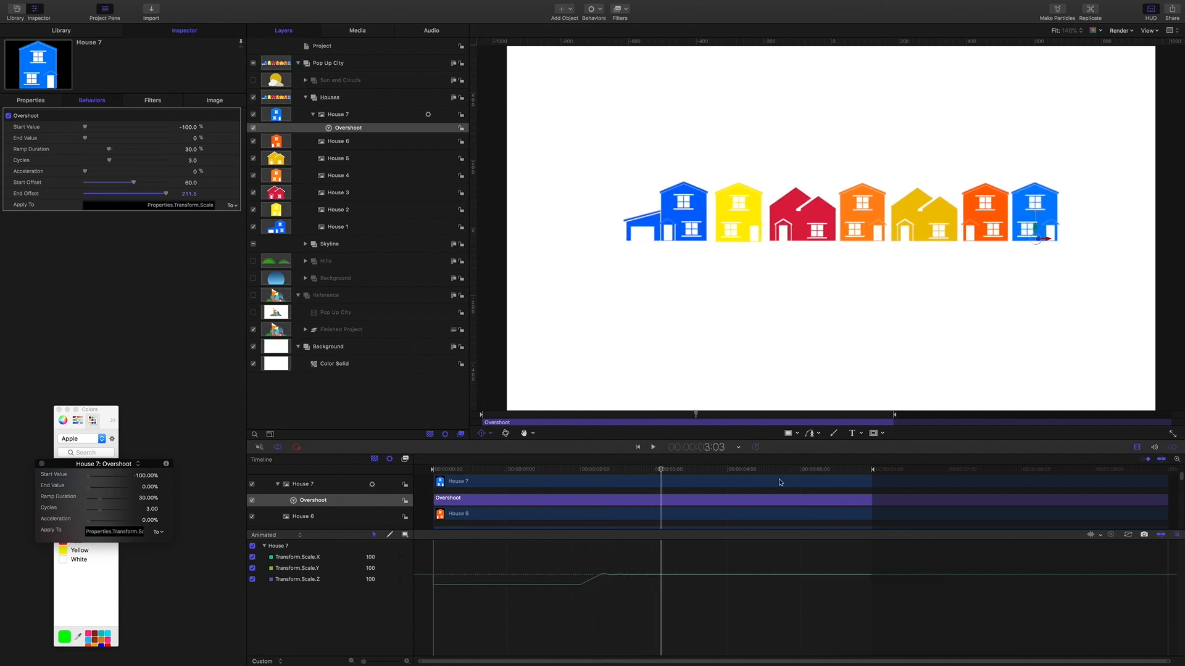
{"action": "left_click", "coordinate": [642, 472]}
{"action": "left_click_drag", "start_coordinate": [641, 472], "coordinate": [628, 471]}
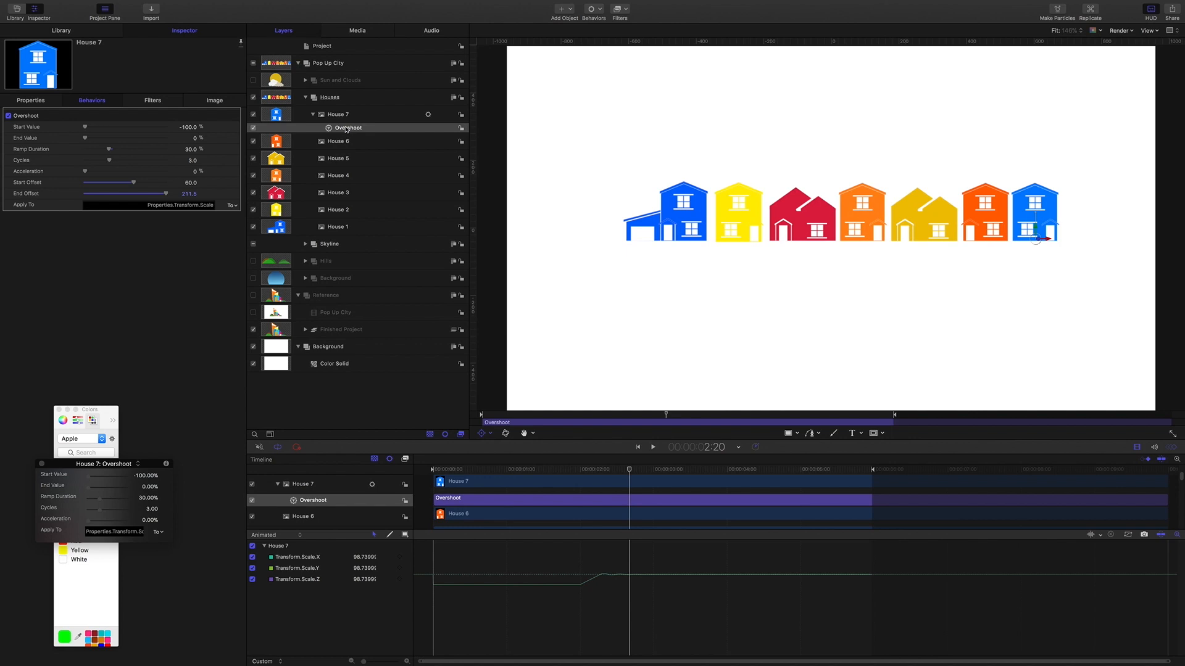
Copy House 7's Overshoot behavior onto House 6 and set the copy's Start Offset to 65 frames
{"action": "left_click_drag", "start_coordinate": [346, 128], "coordinate": [344, 143]}
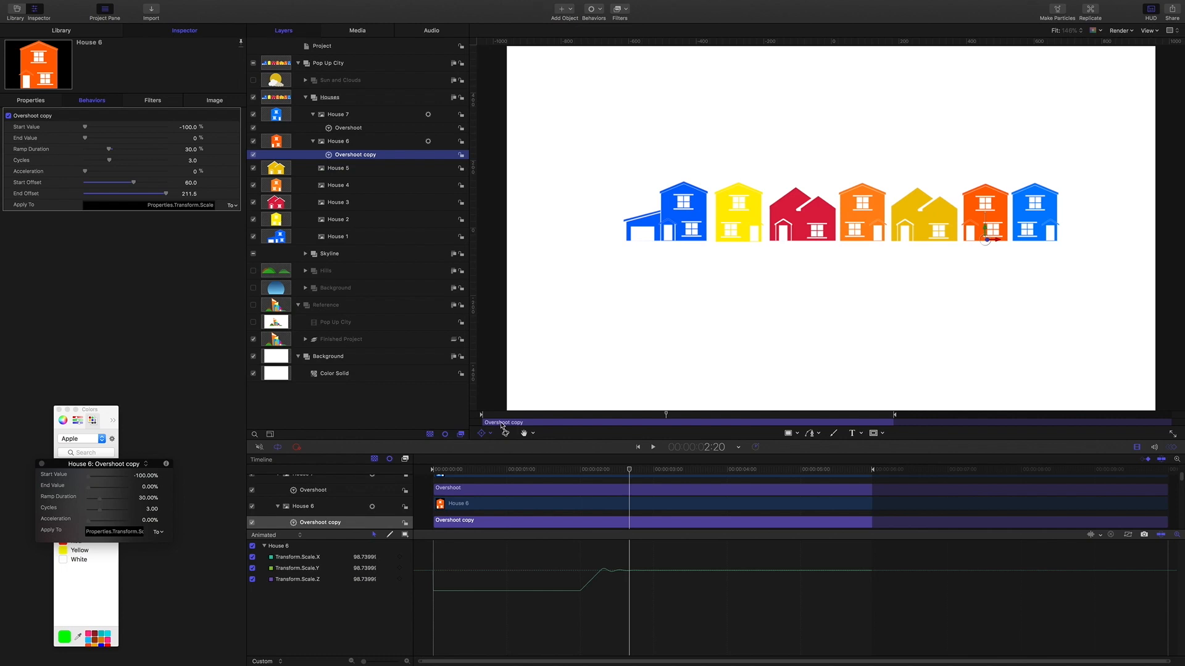
{"action": "left_click_drag", "start_coordinate": [627, 473], "coordinate": [592, 476]}
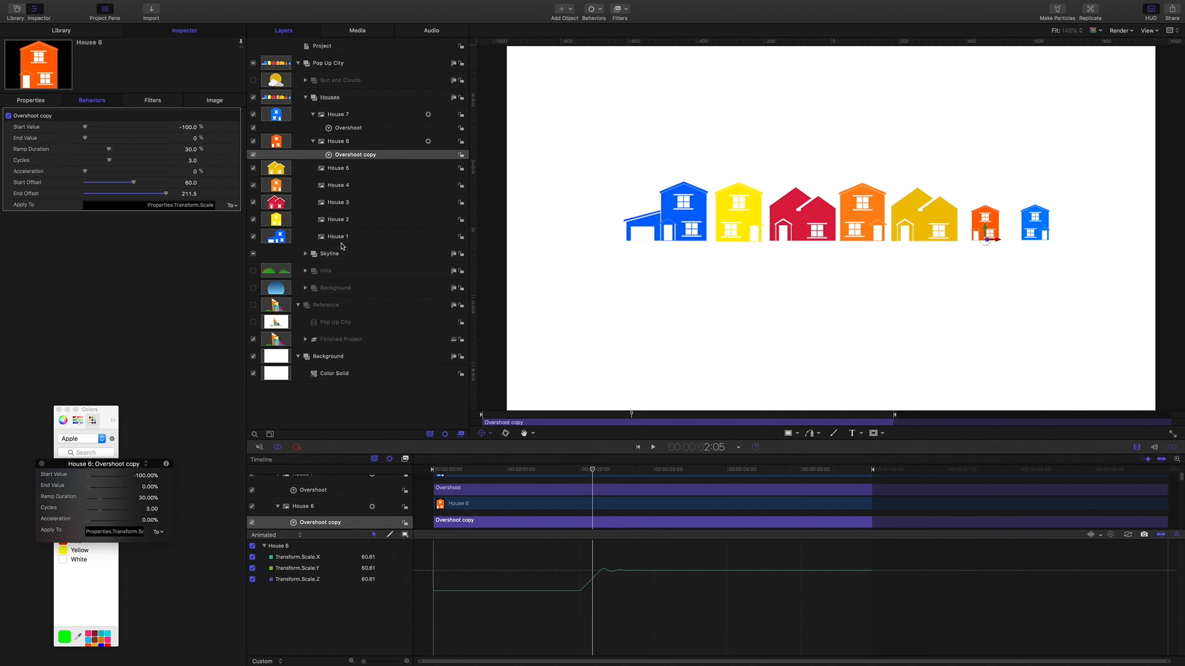
{"action": "left_click", "coordinate": [192, 184]}
{"action": "type", "text": "65"}
{"action": "key", "text": "Return"}
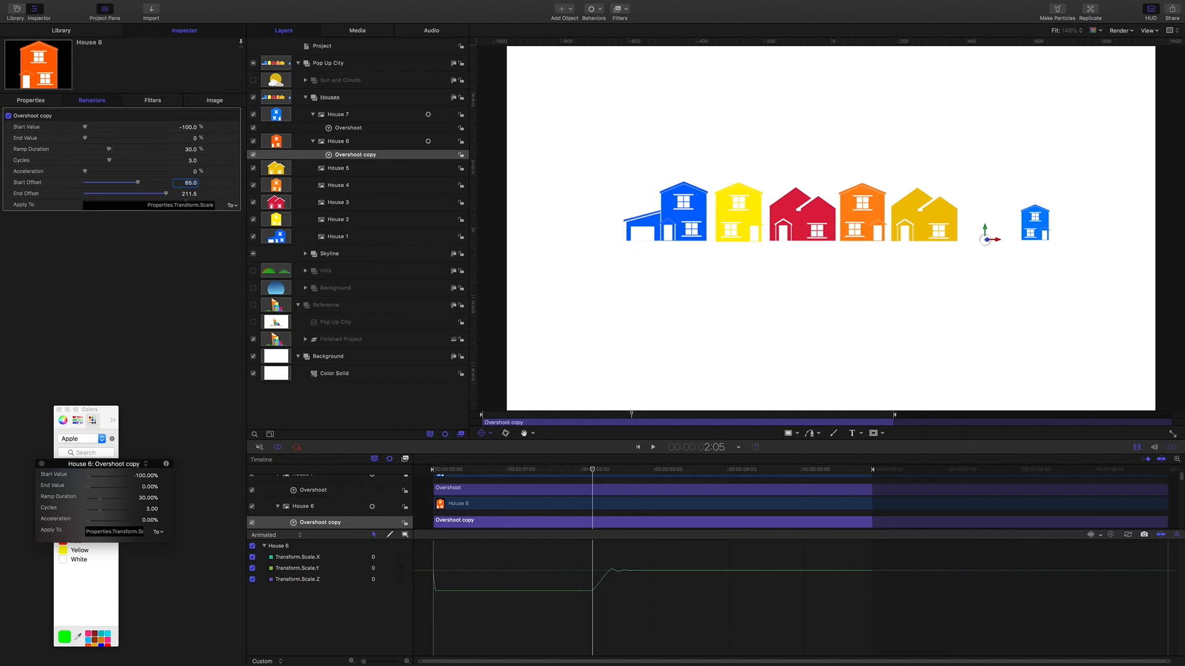
Set the House 6 Overshoot copy's End Offset to 206.5 frames and play back the house popping up
{"action": "left_click", "coordinate": [189, 194]}
{"action": "type", "text": "206.5"}
{"action": "left_click_drag", "start_coordinate": [593, 470], "coordinate": [530, 471]}
{"action": "key", "text": "space"}
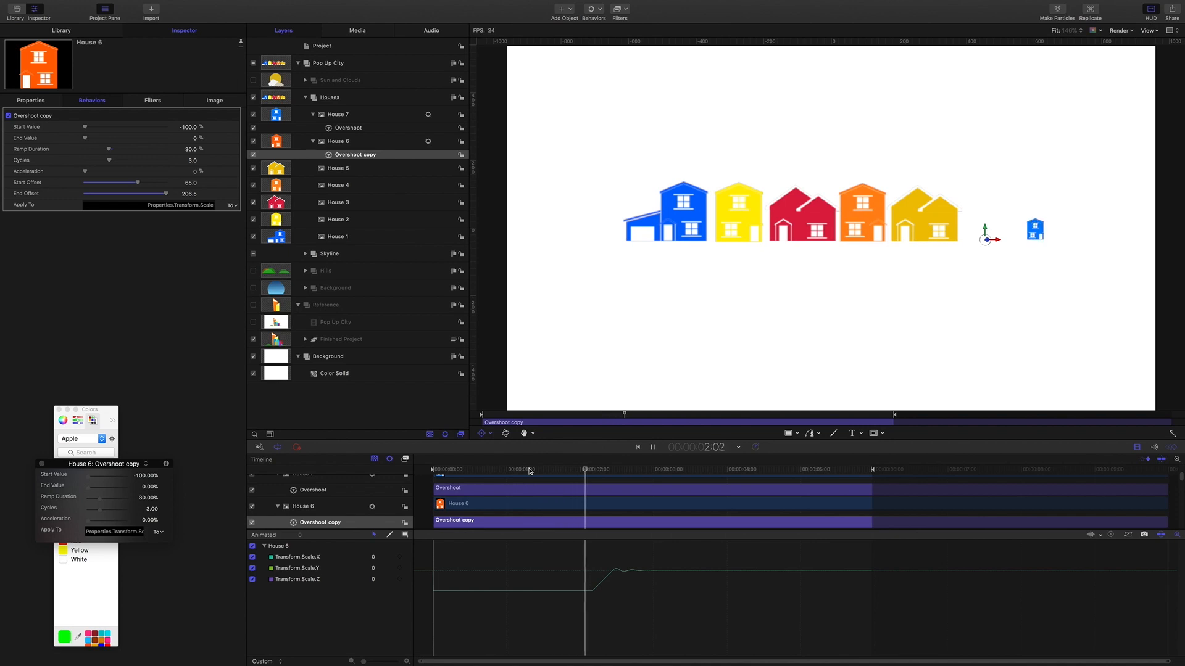
{"action": "key", "text": "space"}
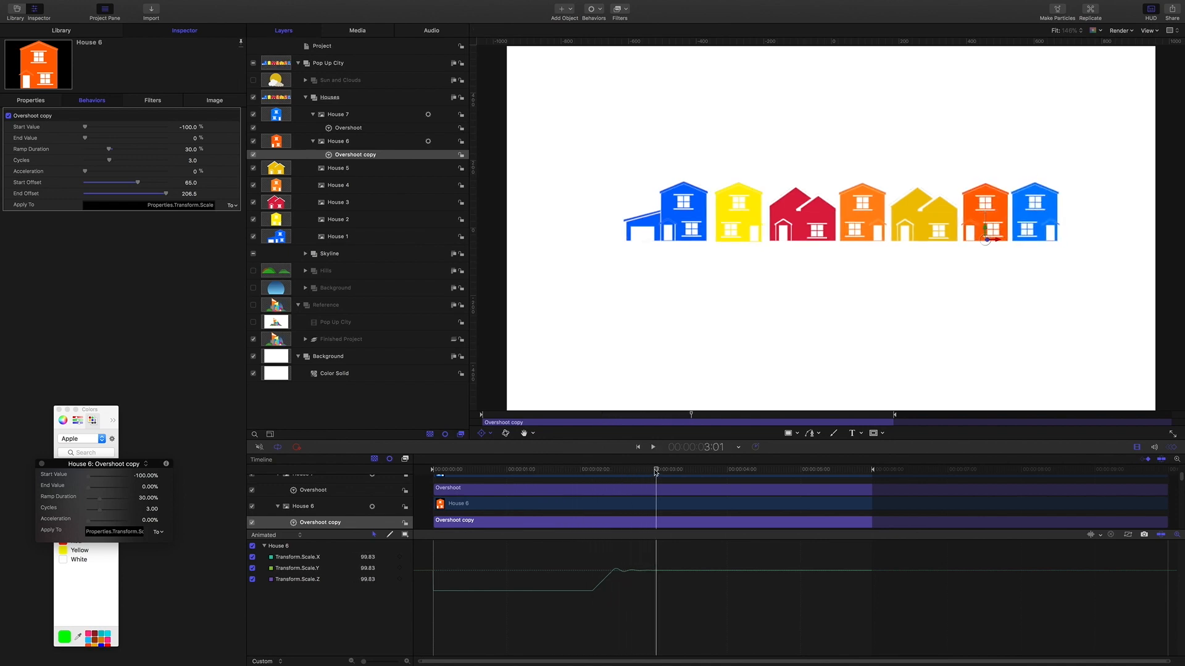
{"action": "left_click_drag", "start_coordinate": [644, 471], "coordinate": [592, 472]}
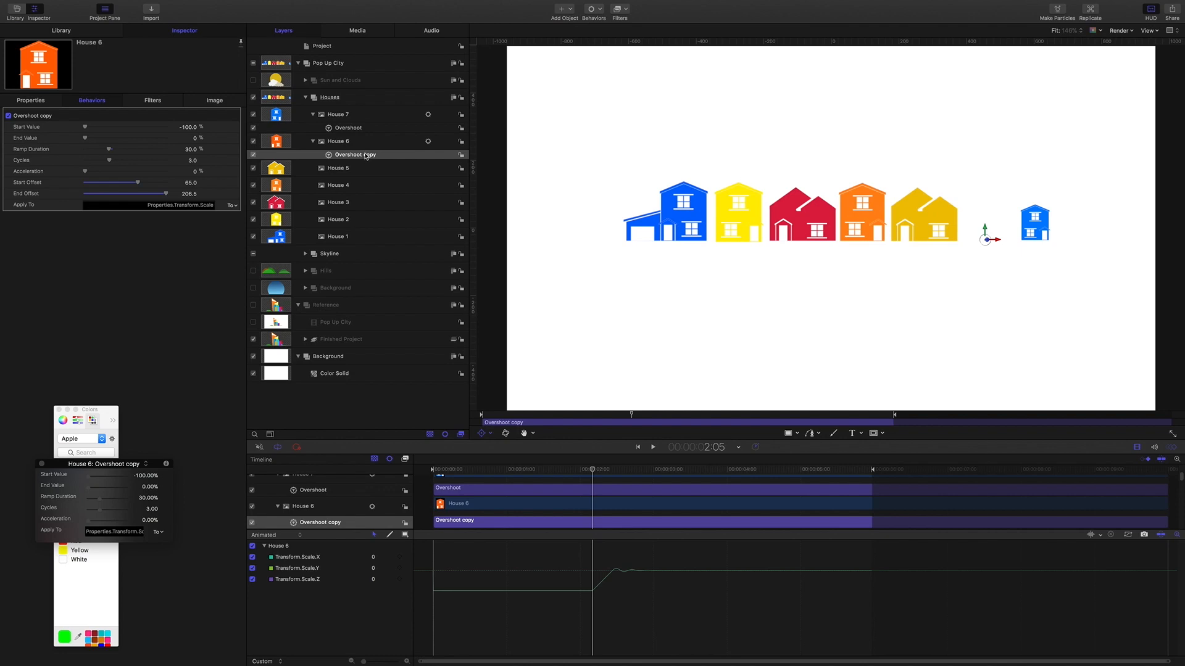
Copy House 6's Overshoot behavior onto House 5 and set the copy's Start Offset to 70 frames
{"action": "left_click_drag", "start_coordinate": [365, 156], "coordinate": [349, 169]}
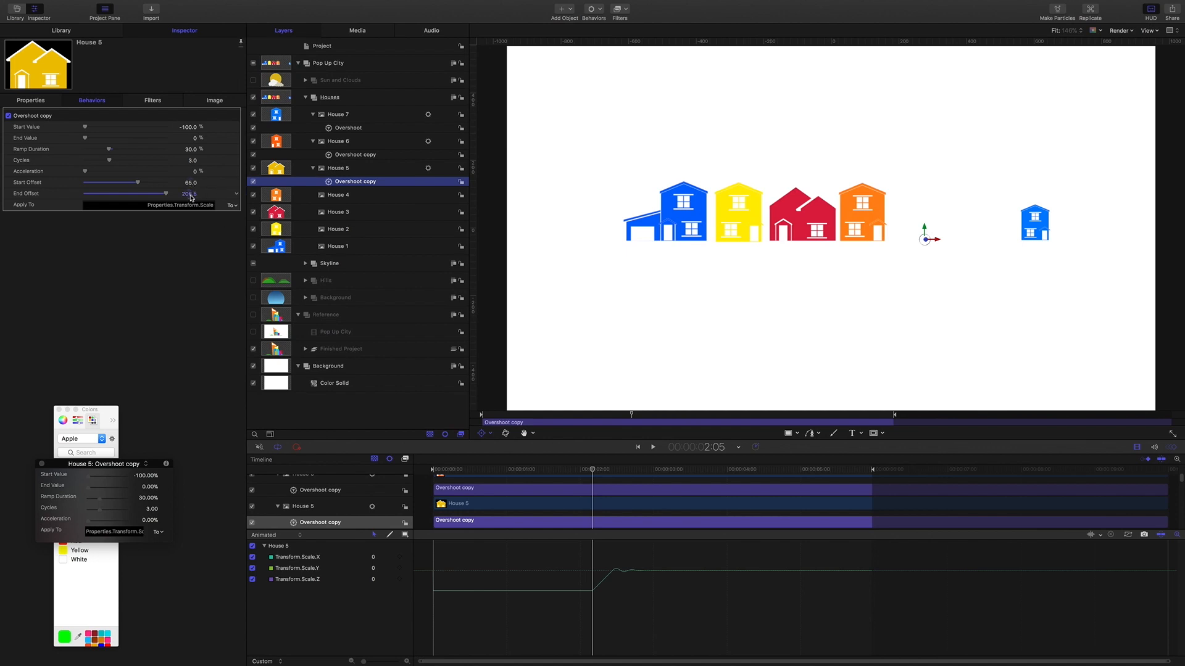
{"action": "double_click", "coordinate": [191, 183]}
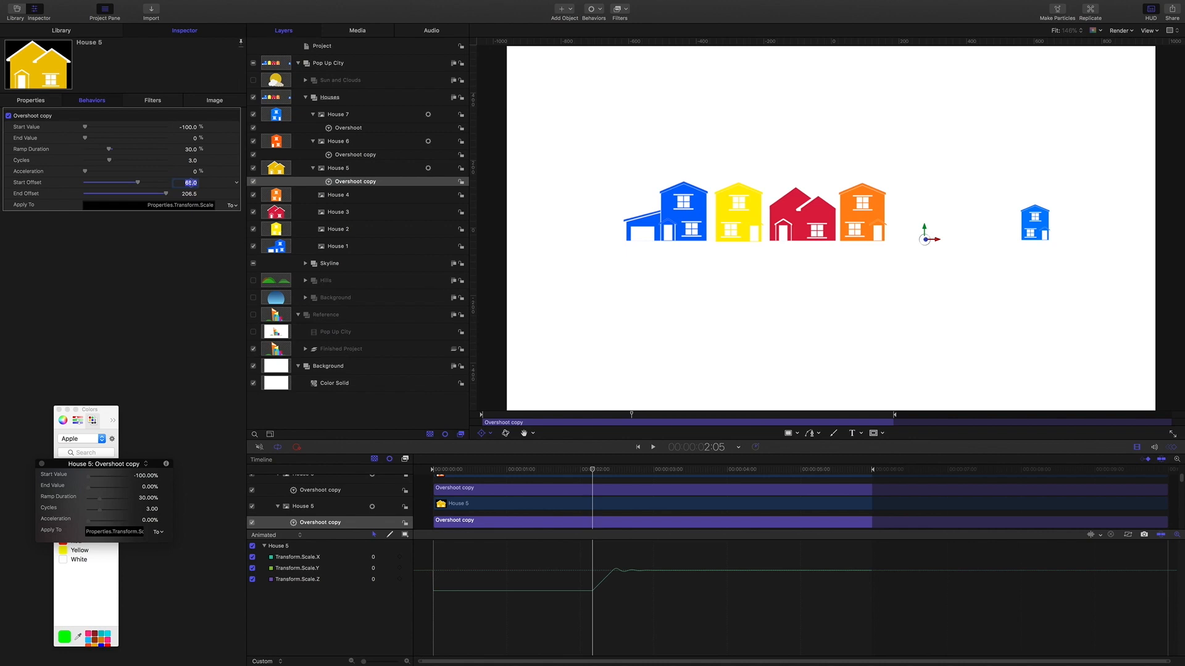
{"action": "type", "text": "70"}
{"action": "key", "text": "Return"}
Set the House 5 Overshoot copy's End Offset to 201 frames
{"action": "key", "text": "Tab"}
{"action": "type", "text": "2"}
{"action": "key", "text": "Return"}
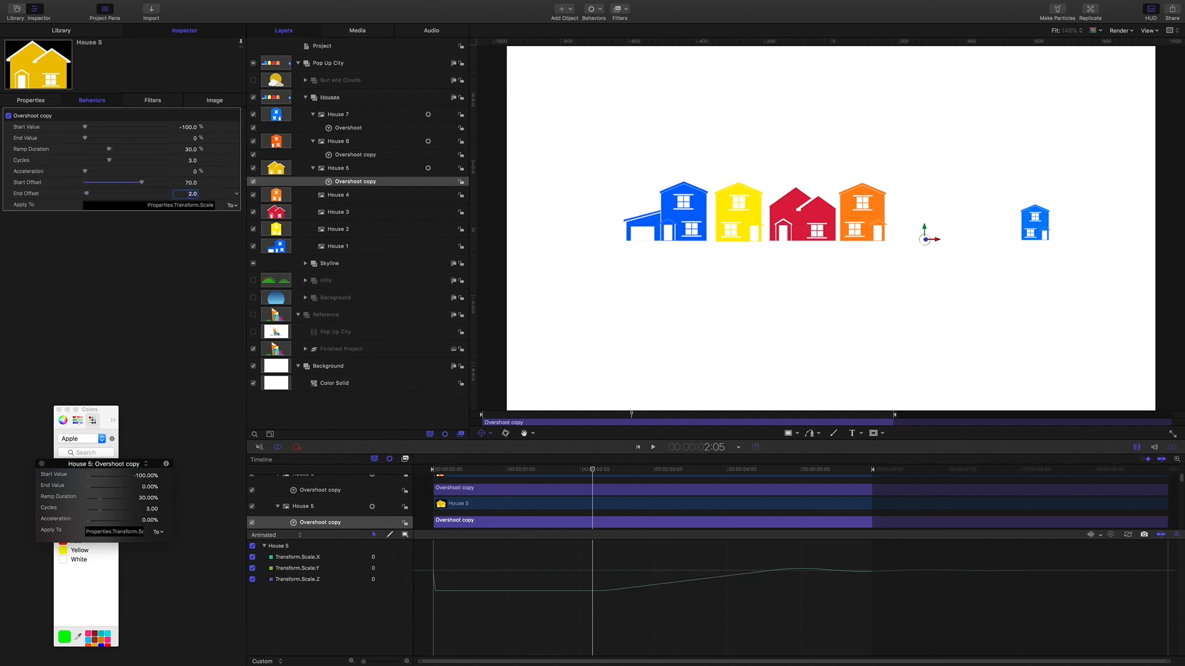
{"action": "type", "text": "201"}
{"action": "key", "text": "Return"}
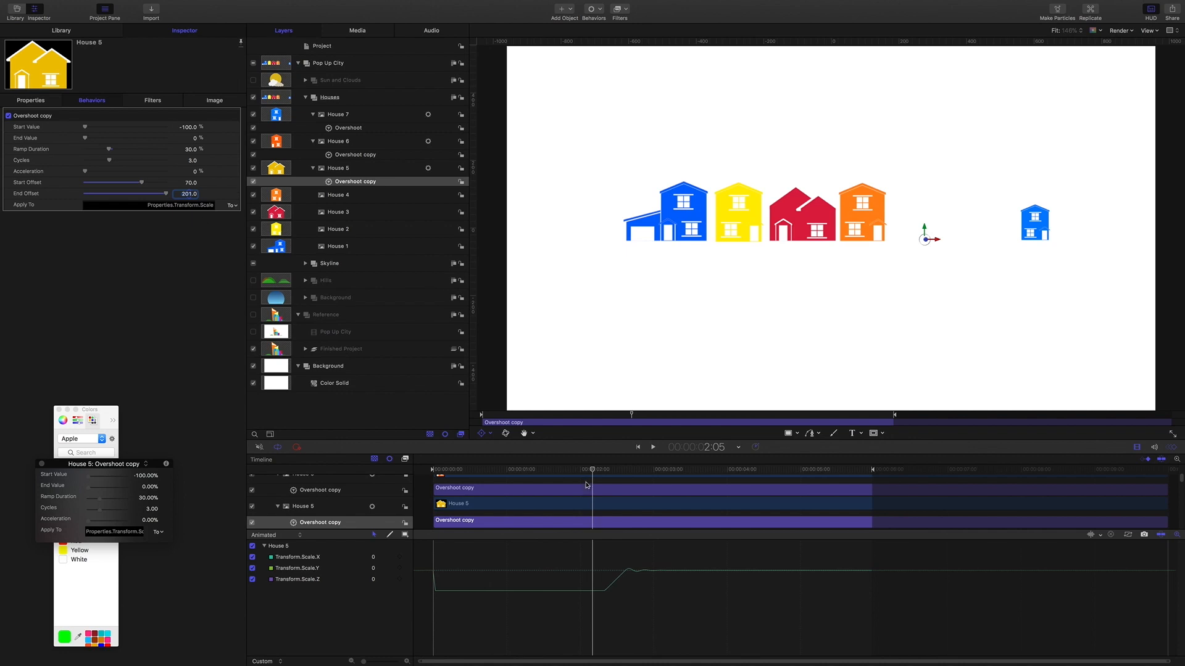
Play back the houses popping up from 1:20 and scrub between 3:09 and 2:16 to check how their timing overlaps
{"action": "left_click_drag", "start_coordinate": [593, 470], "coordinate": [555, 470]}
{"action": "left_click", "coordinate": [424, 410]}
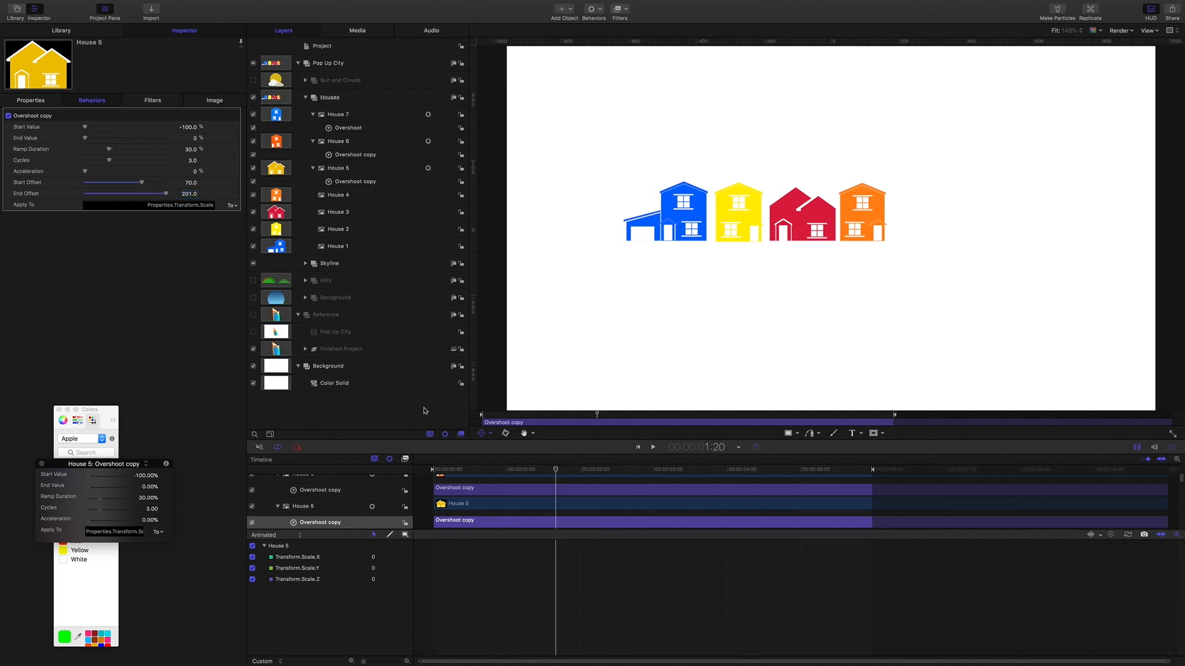
{"action": "key", "text": "space"}
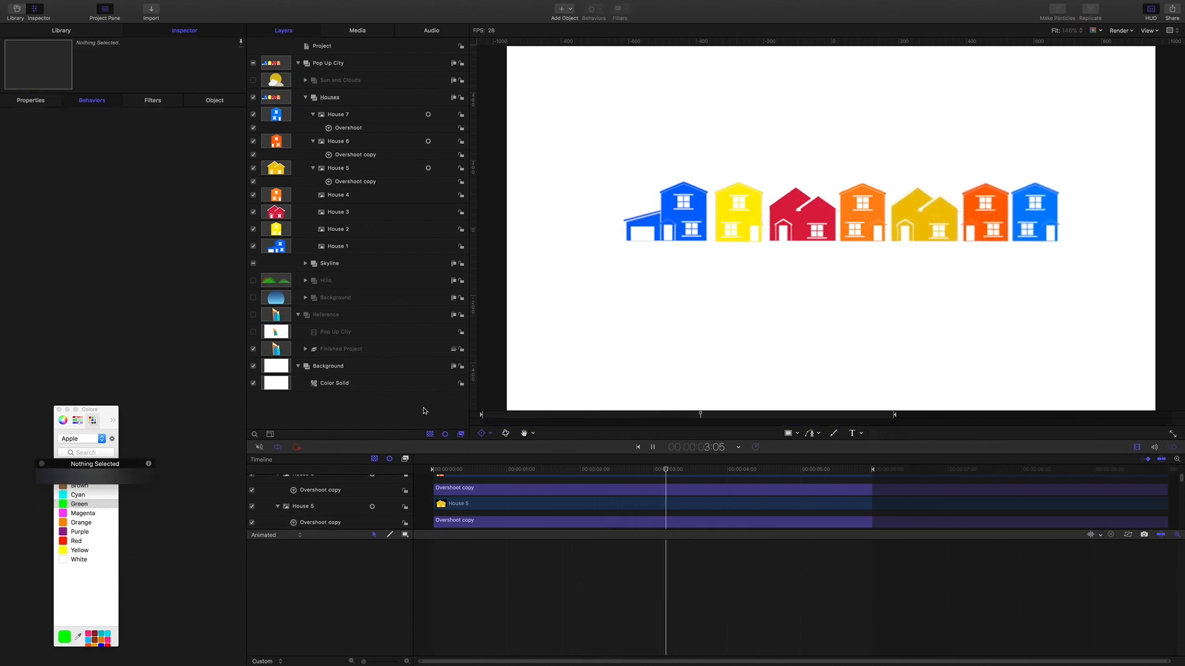
{"action": "key", "text": "space"}
{"action": "left_click", "coordinate": [671, 472]}
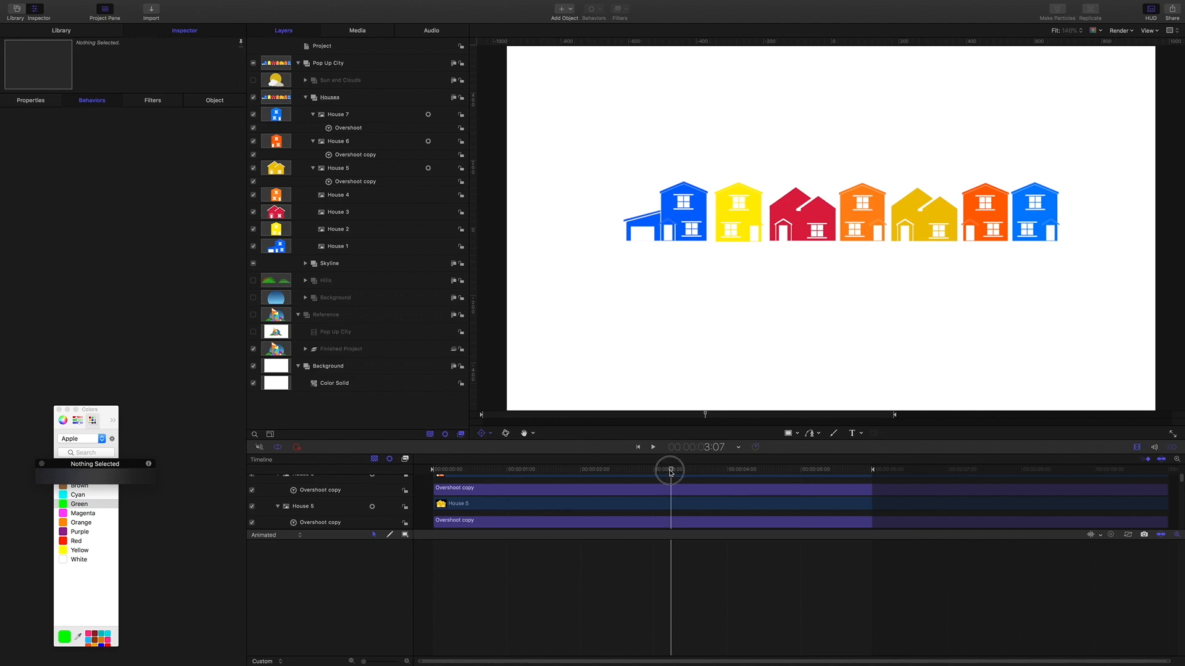
{"action": "left_click_drag", "start_coordinate": [671, 472], "coordinate": [677, 472]}
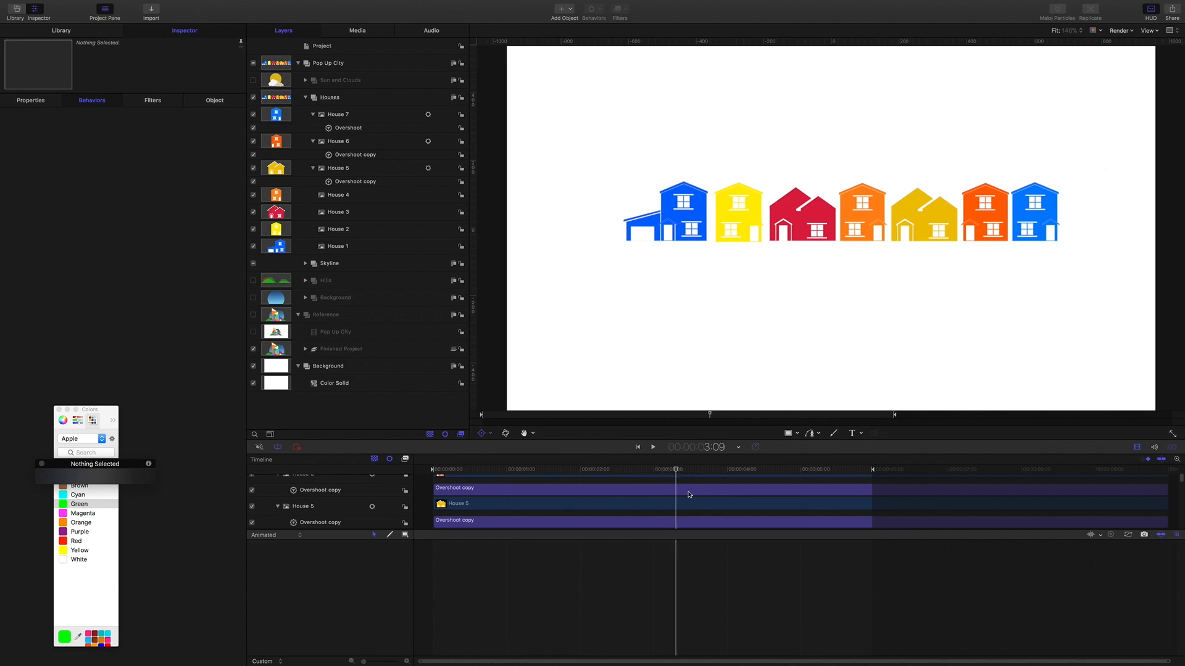
{"action": "left_click", "coordinate": [676, 471]}
{"action": "left_click", "coordinate": [676, 469]}
{"action": "left_click_drag", "start_coordinate": [676, 470], "coordinate": [620, 466]}
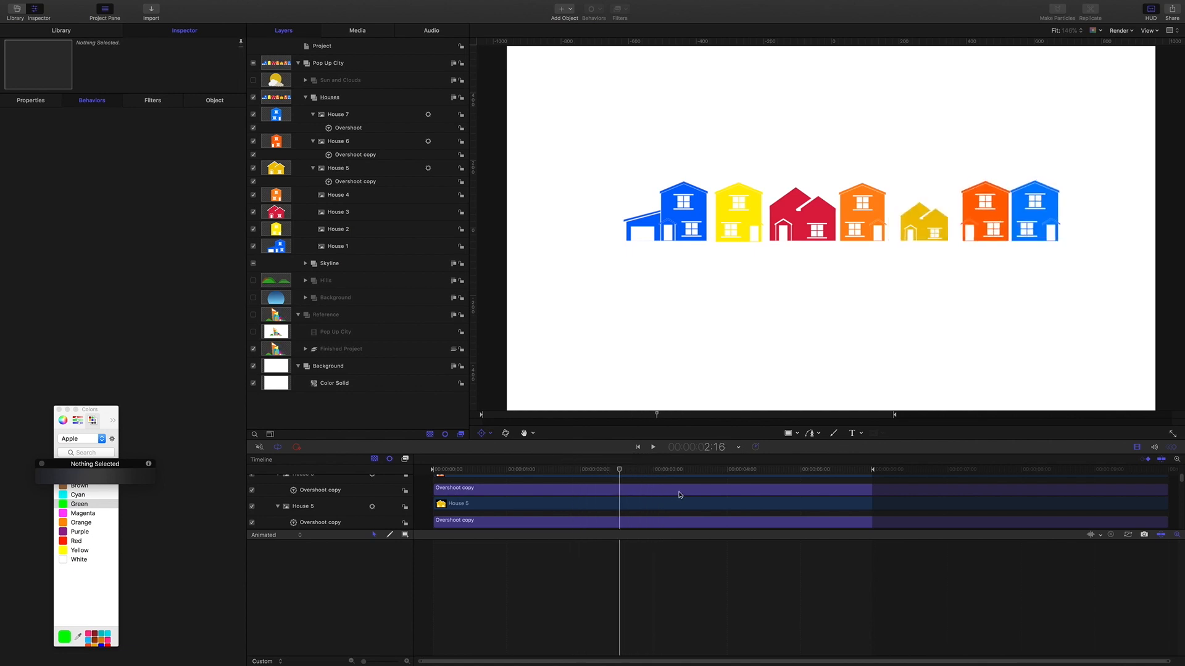
{"action": "mouse_move", "coordinate": [620, 469]}
{"action": "left_mouse_down"}
{"action": "mouse_move", "coordinate": [654, 470]}
{"action": "mouse_move", "coordinate": [627, 472]}
{"action": "left_mouse_up"}
Examine the transform properties of House 6, House 5, House 4 and House 3 in turn
{"action": "left_click", "coordinate": [341, 142]}
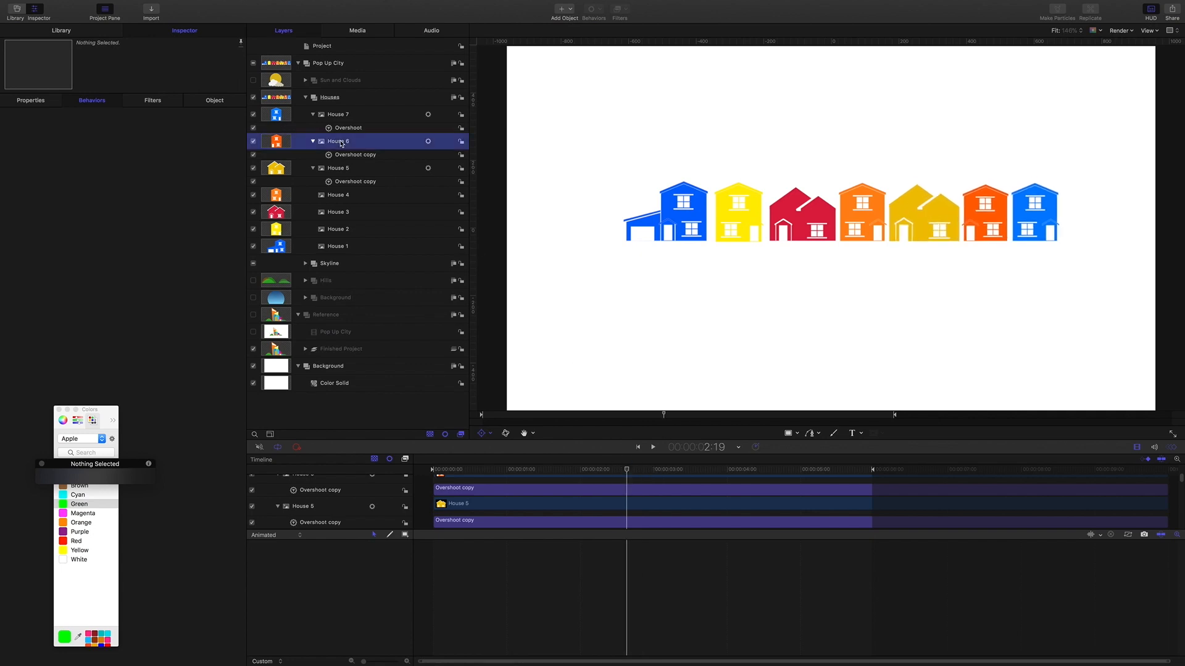
{"action": "key", "text": "F7"}
{"action": "left_click", "coordinate": [343, 173]}
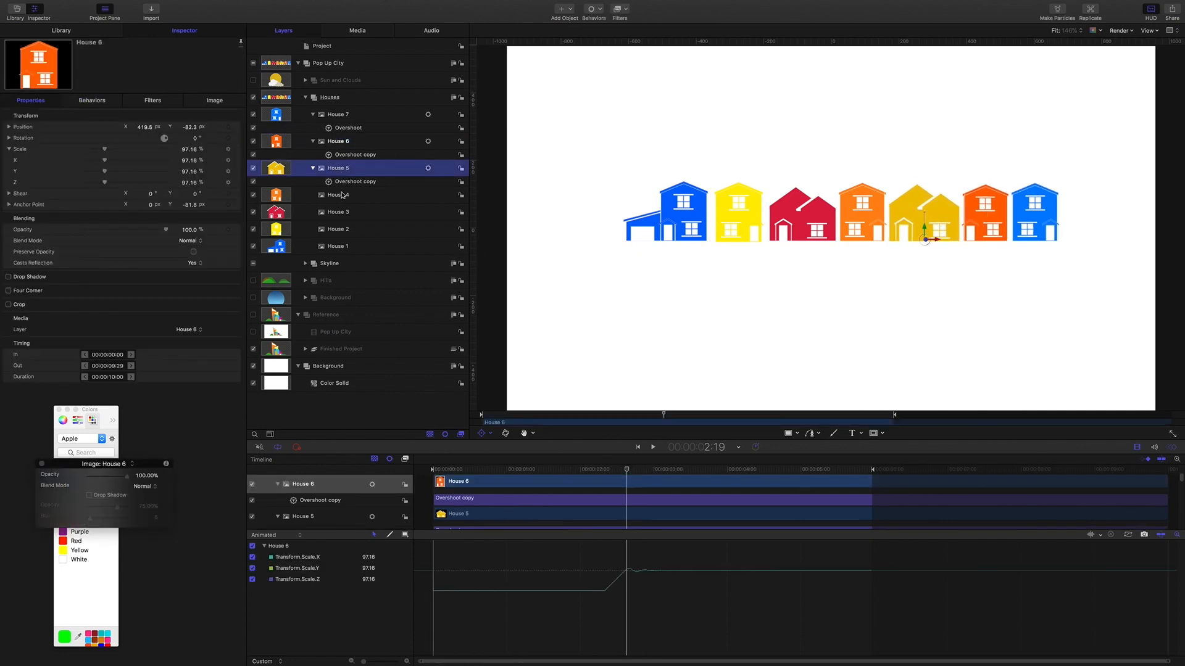
{"action": "left_click", "coordinate": [338, 196]}
{"action": "left_click", "coordinate": [349, 212]}
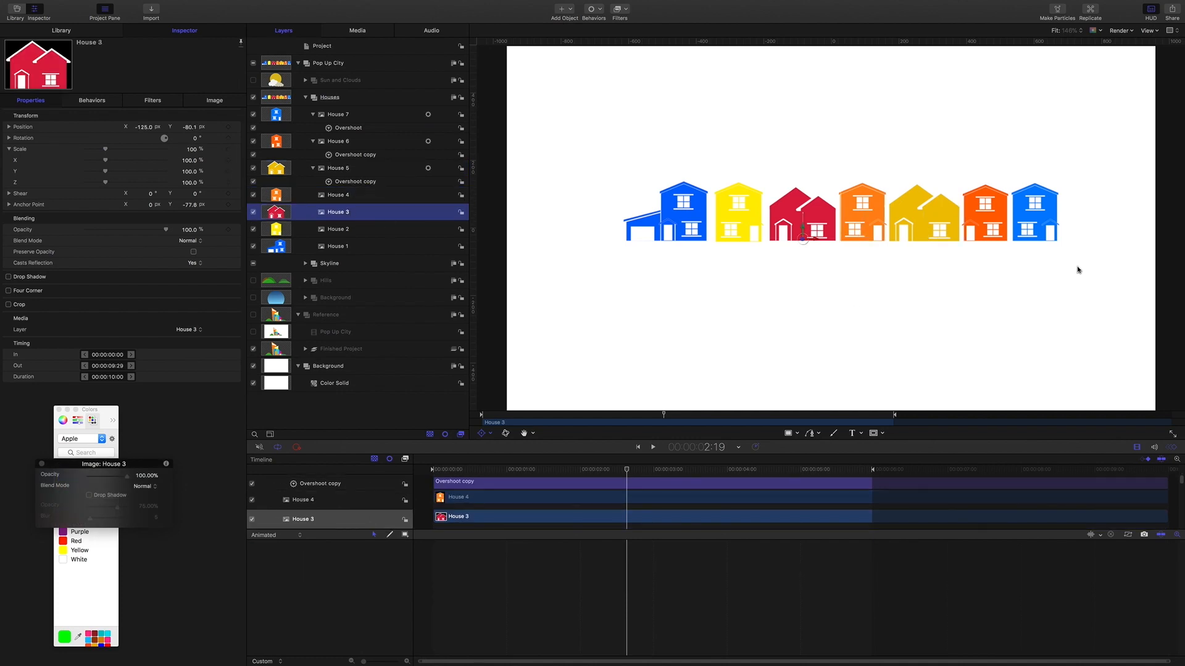